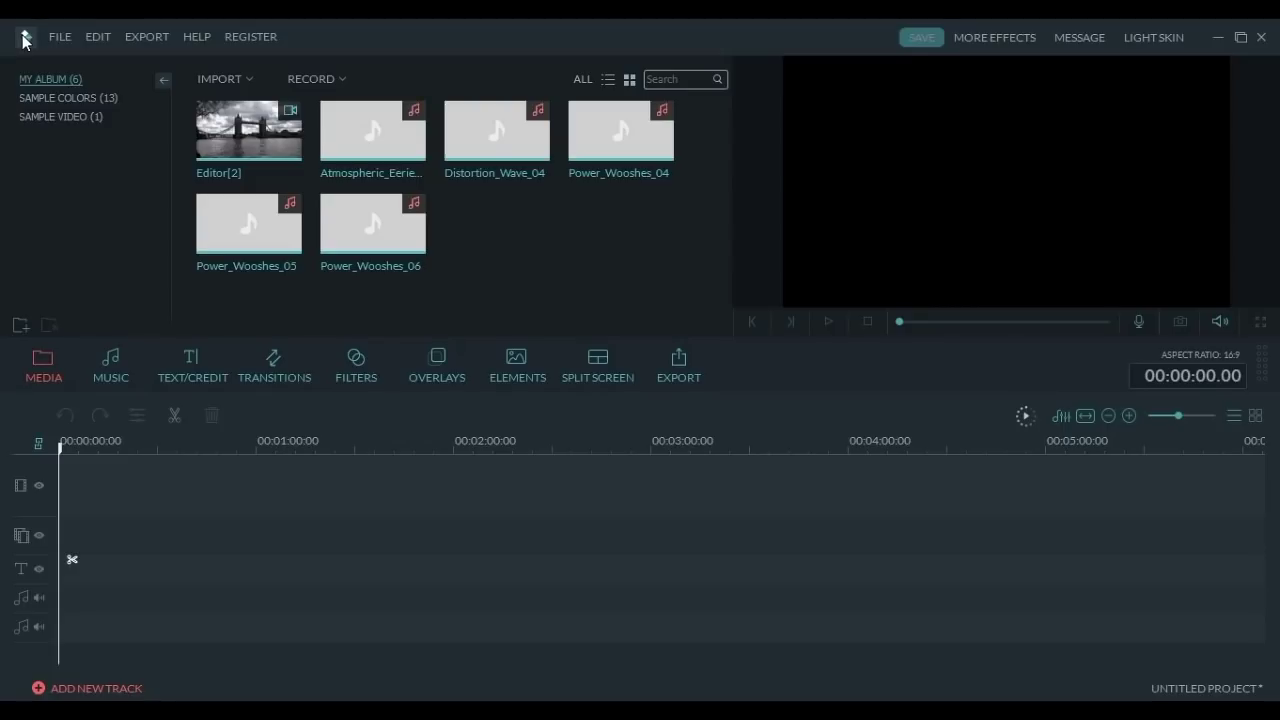
left_click(24, 40)
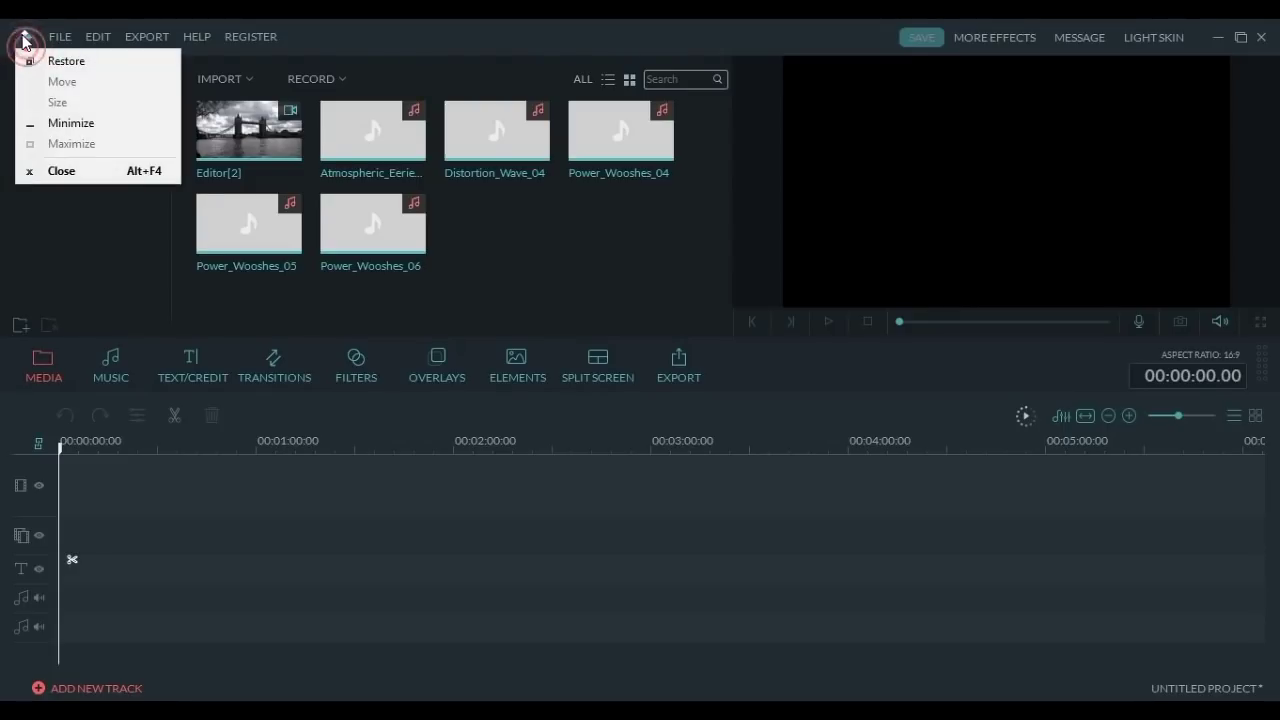
left_click(96, 231)
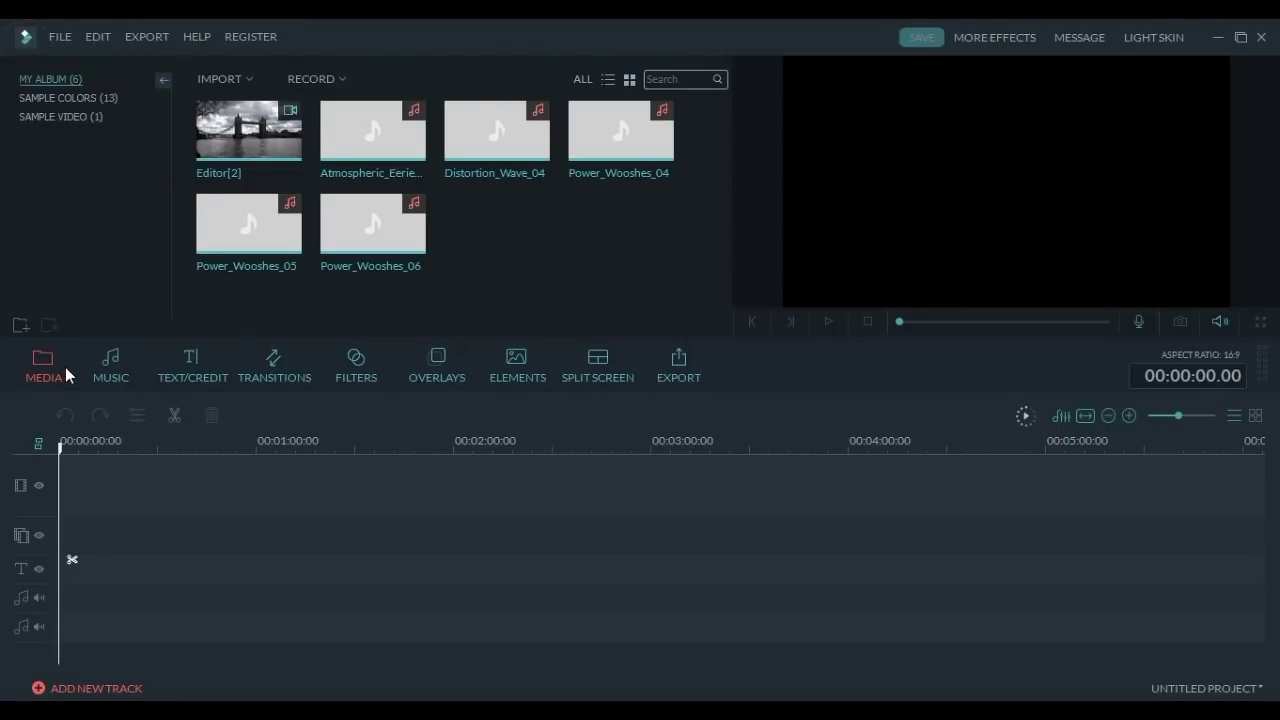
Browse the text and credit templates in the Media packs Gaming, Retro 80's, 8bit Gamers and Japanese
left_click(181, 368)
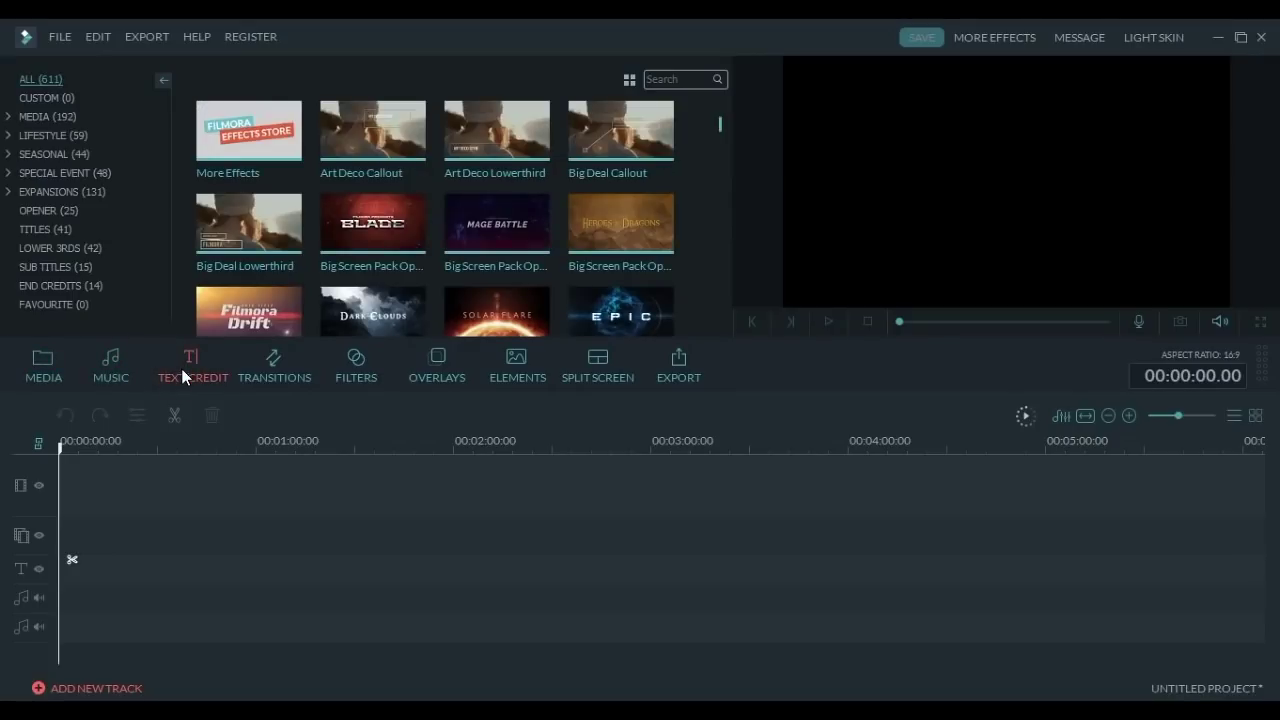
left_click(8, 117)
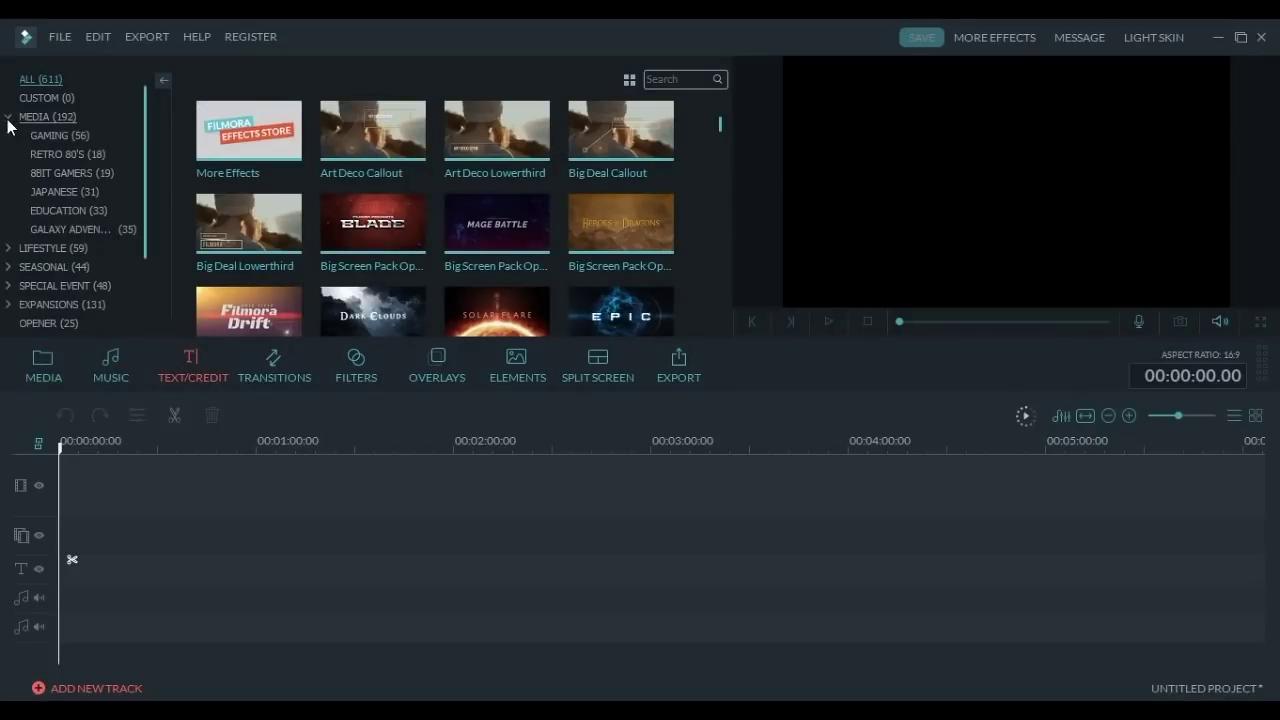
left_click(72, 136)
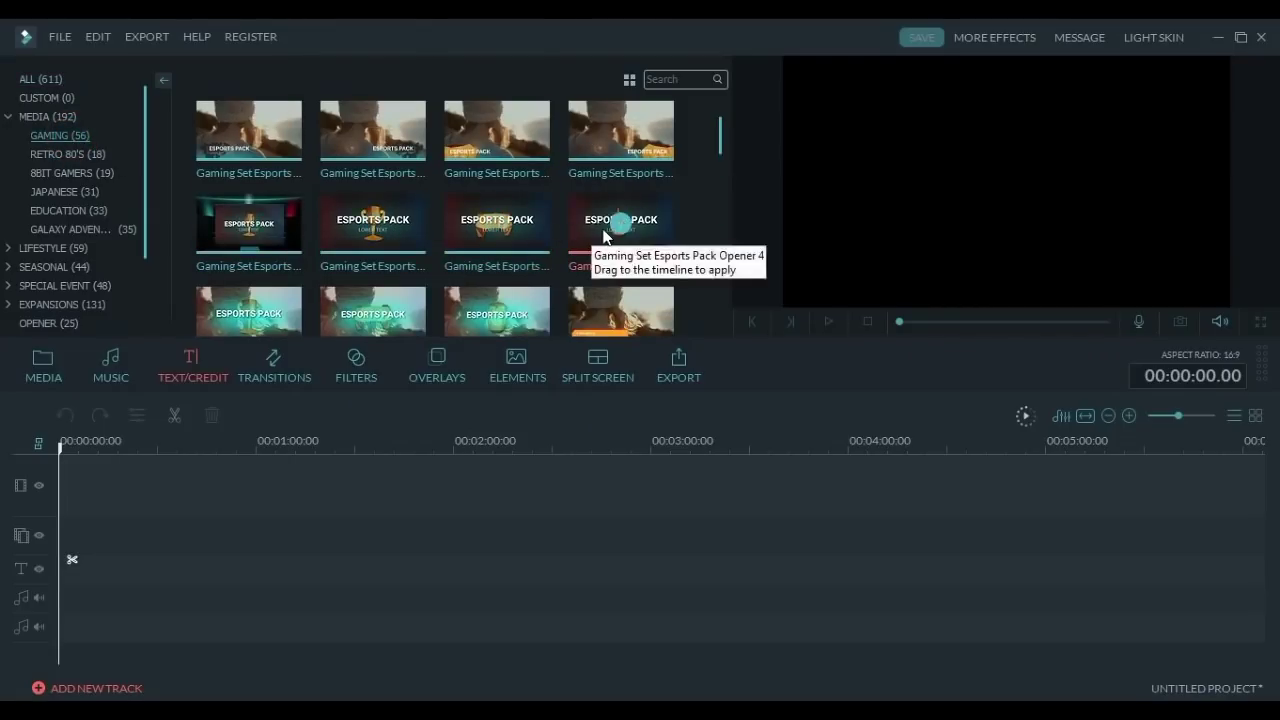
left_click(80, 155)
scroll(417, 237, "up", 3)
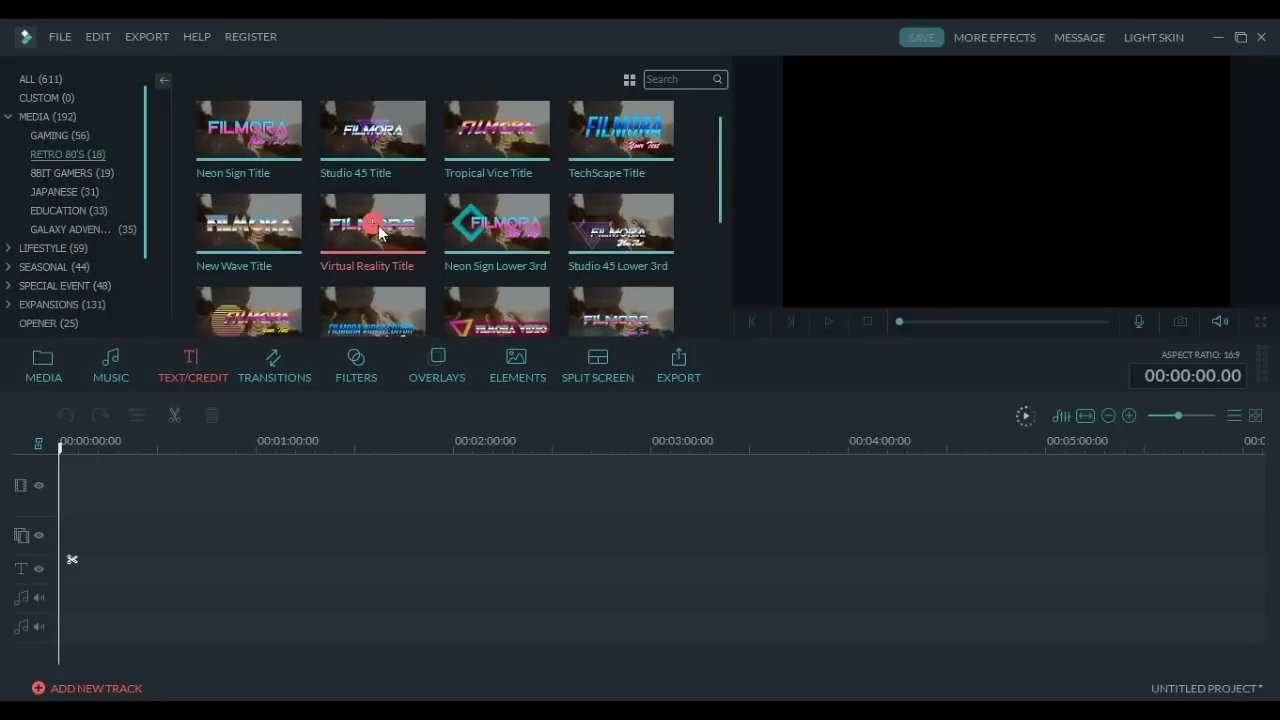
left_click(64, 175)
scroll(397, 221, "down", 3)
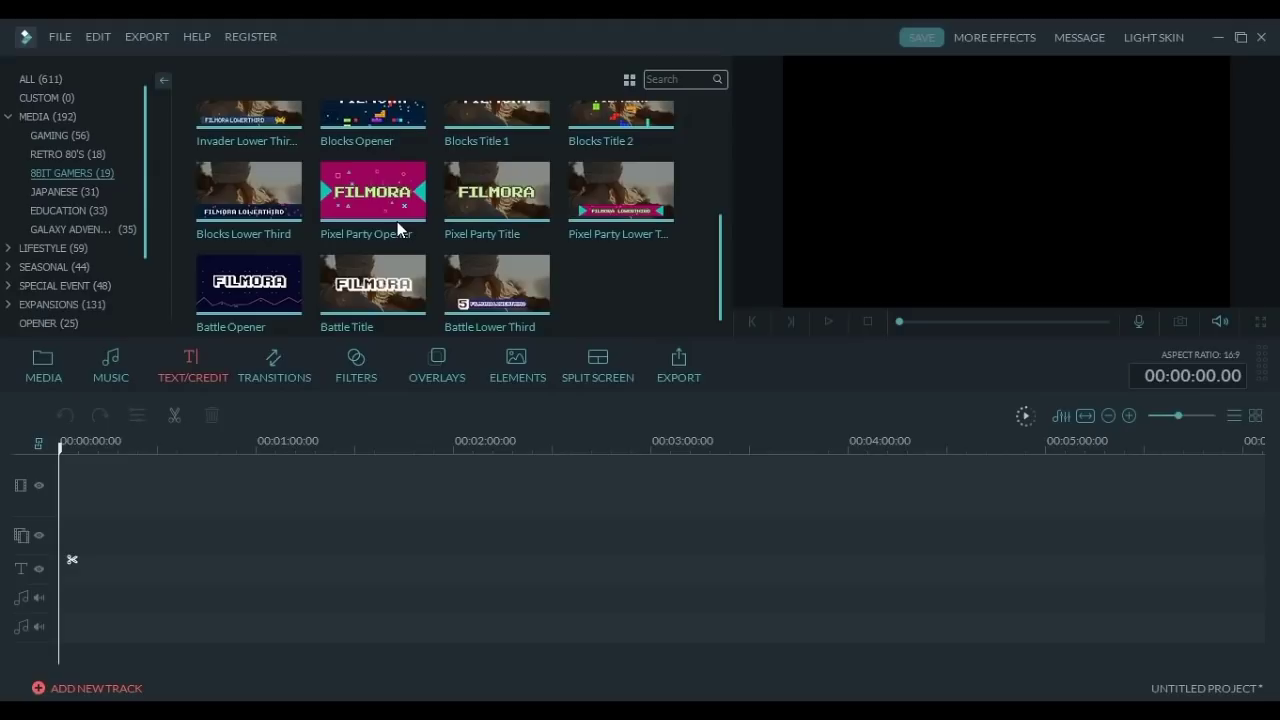
scroll(397, 228, "up", 3)
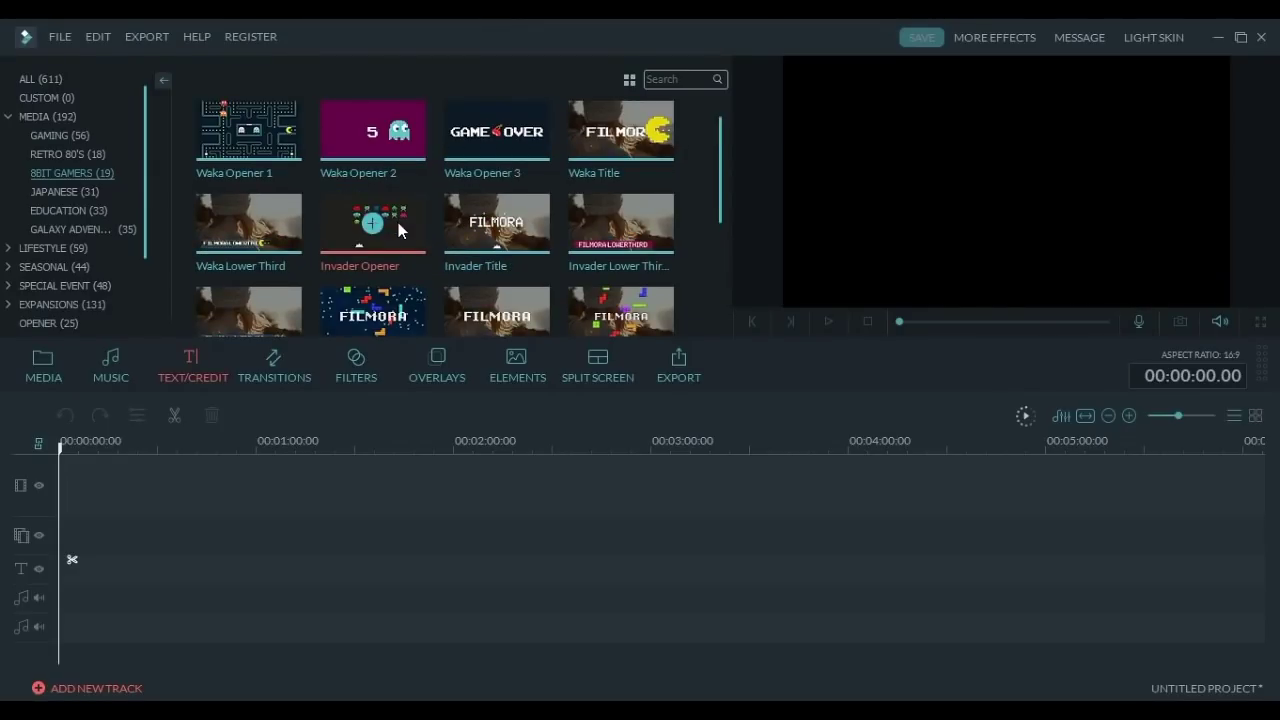
left_click(69, 195)
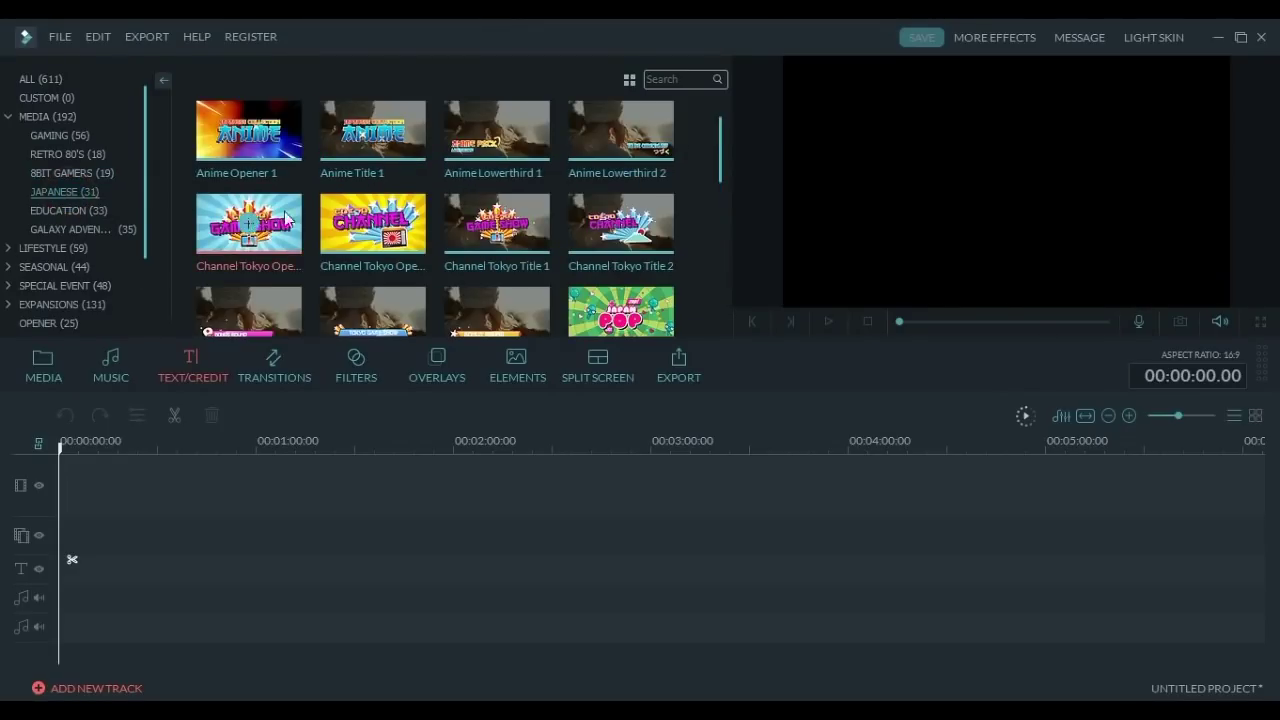
scroll(442, 231, "down", 3)
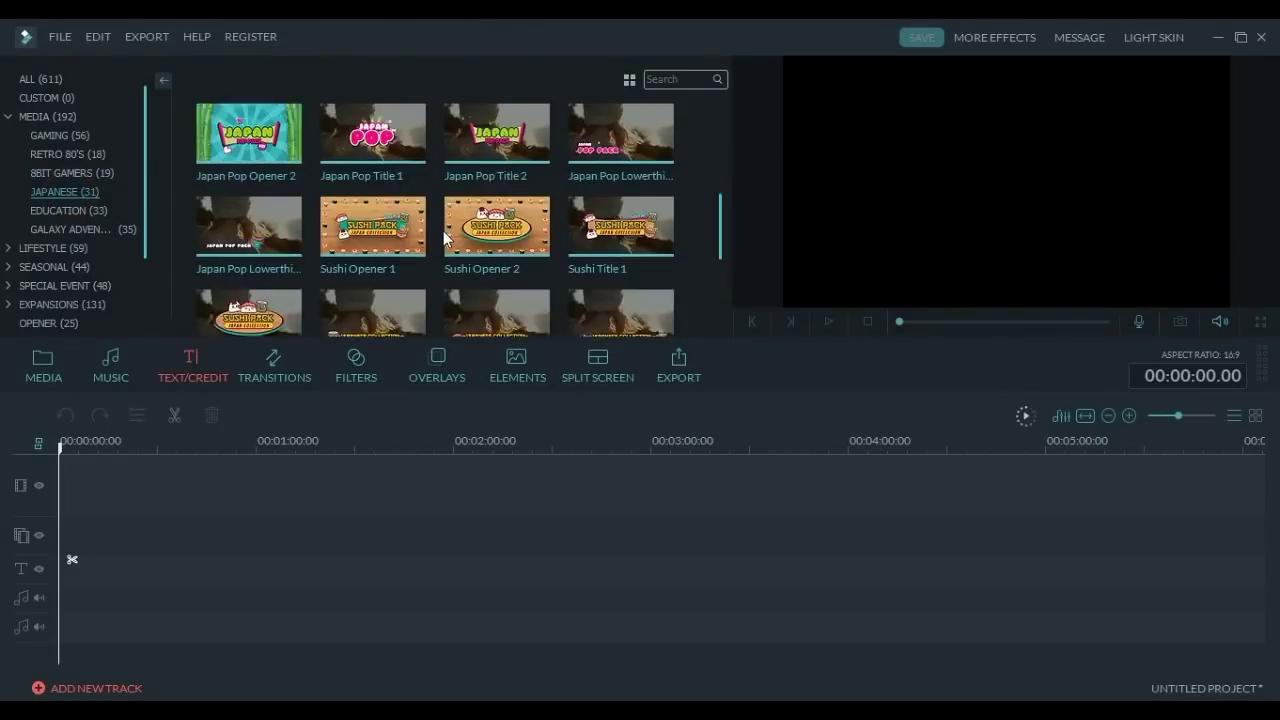
Find Galaxy Pack Opener 2 in the Galaxy Adventure templates and place it at the start of the video track
left_click(57, 229)
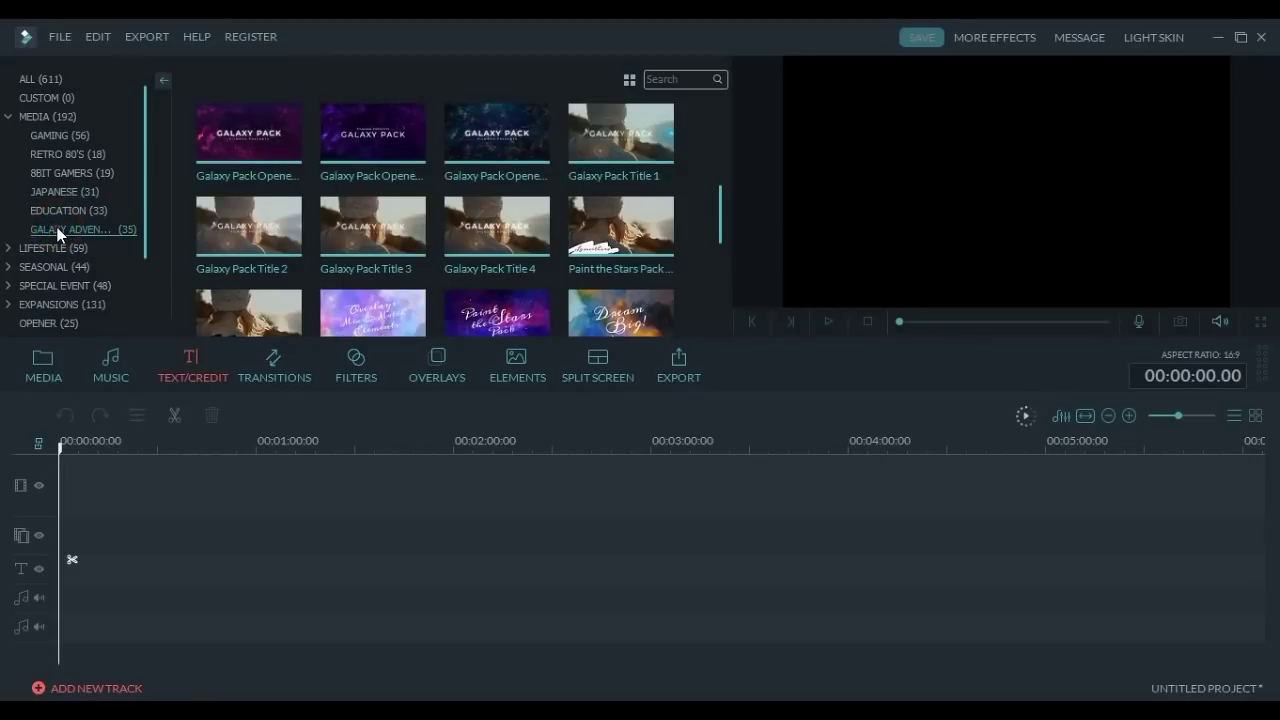
scroll(82, 230, "down", 5)
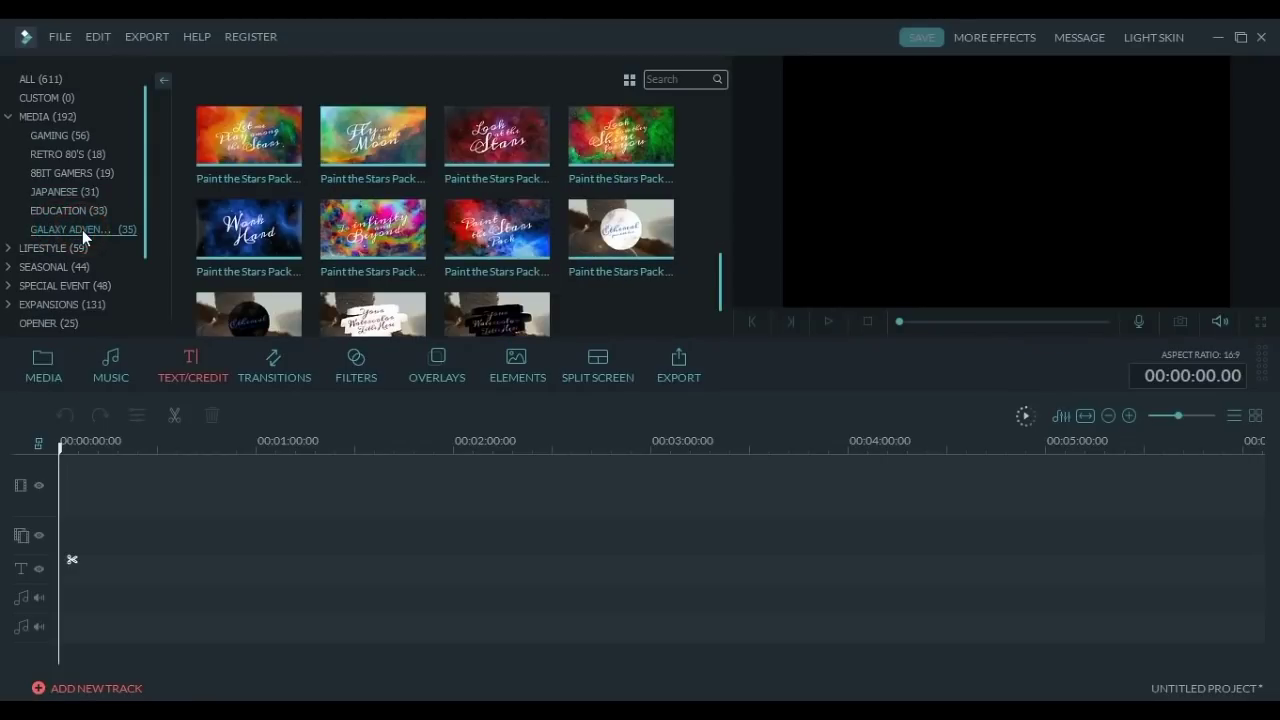
scroll(630, 193, "up", 5)
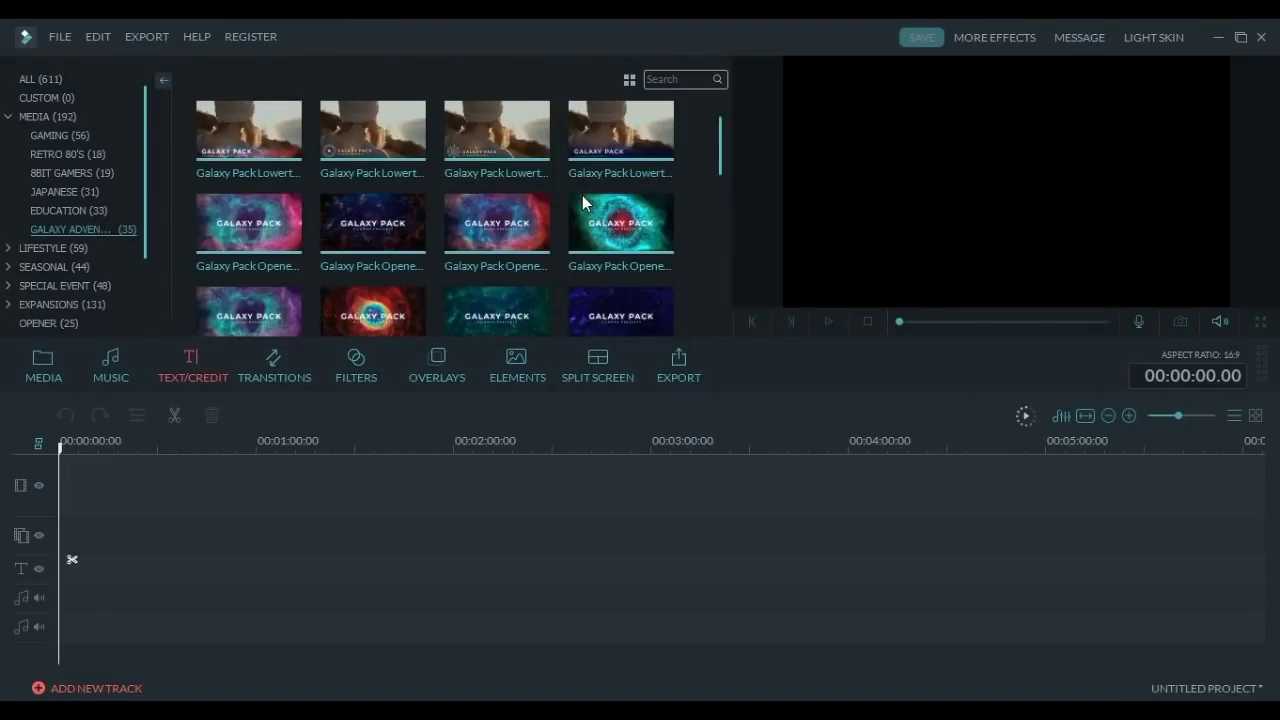
left_click(582, 195)
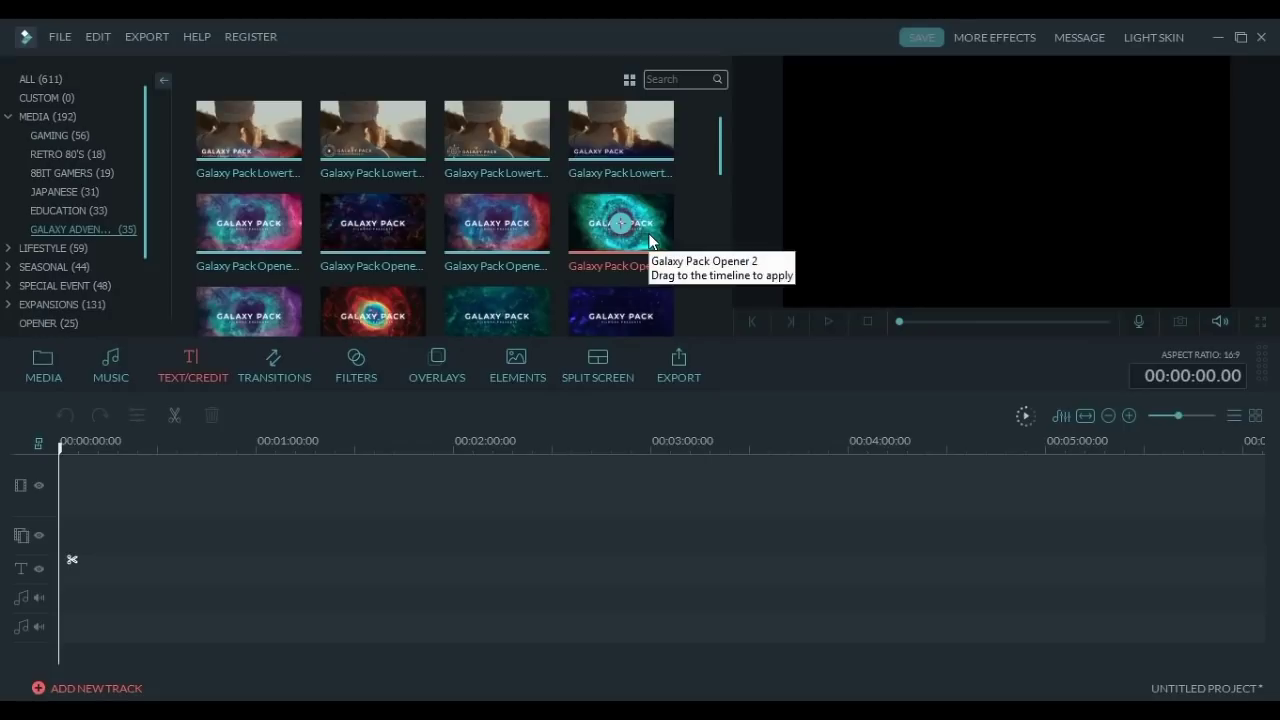
left_click(645, 226)
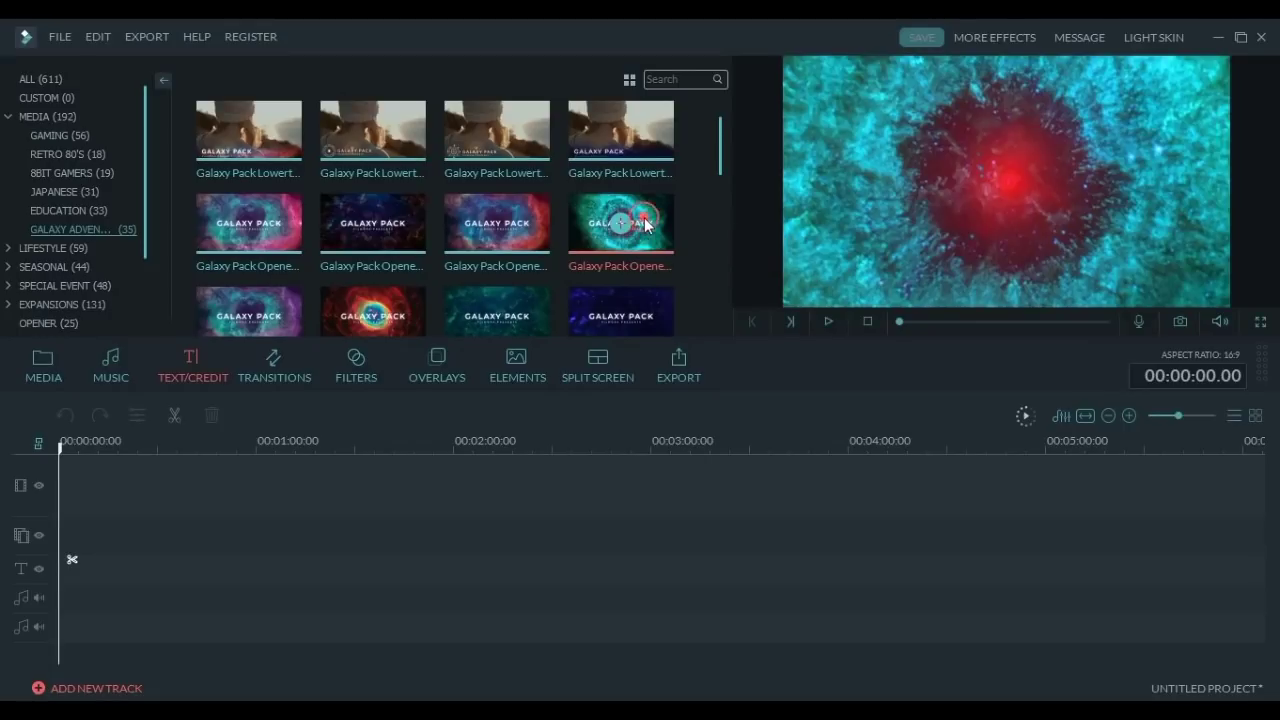
mouse_move(105, 498)
left_mouse_down()
mouse_move(72, 500)
mouse_move(81, 490)
left_mouse_up()
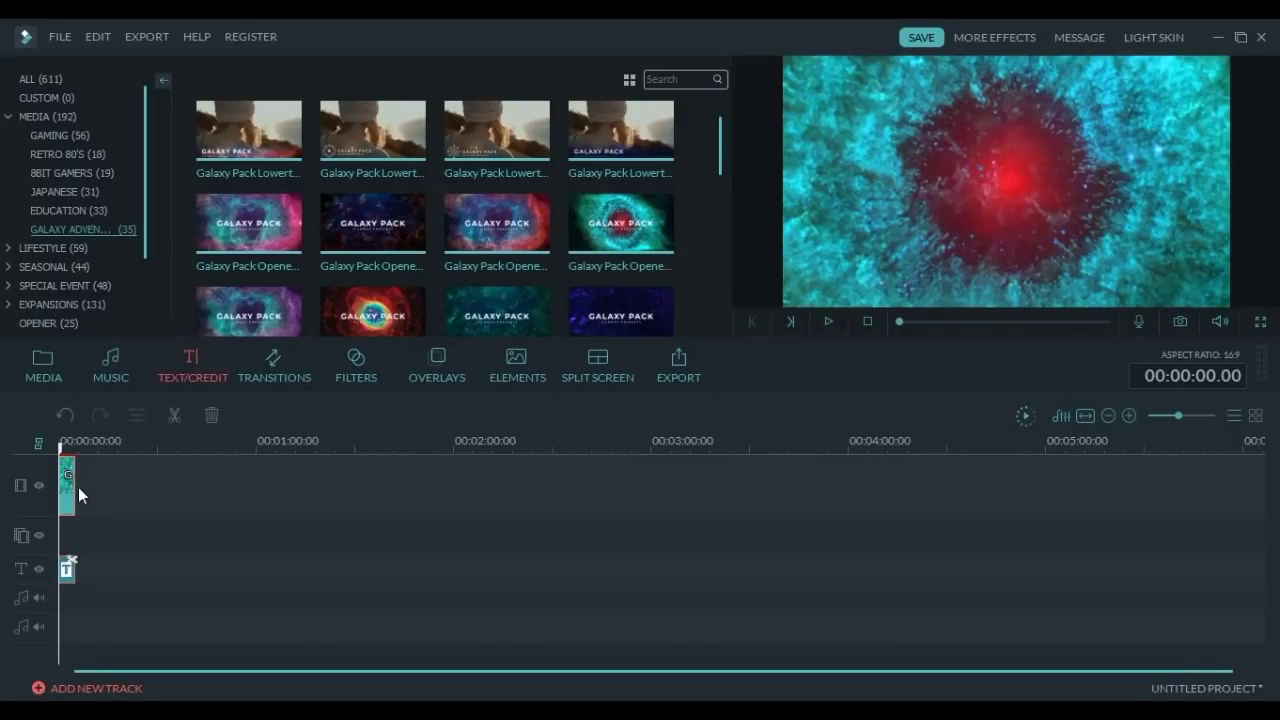
Play the opener in the preview, then stop playback and return to the beginning
left_click(829, 320)
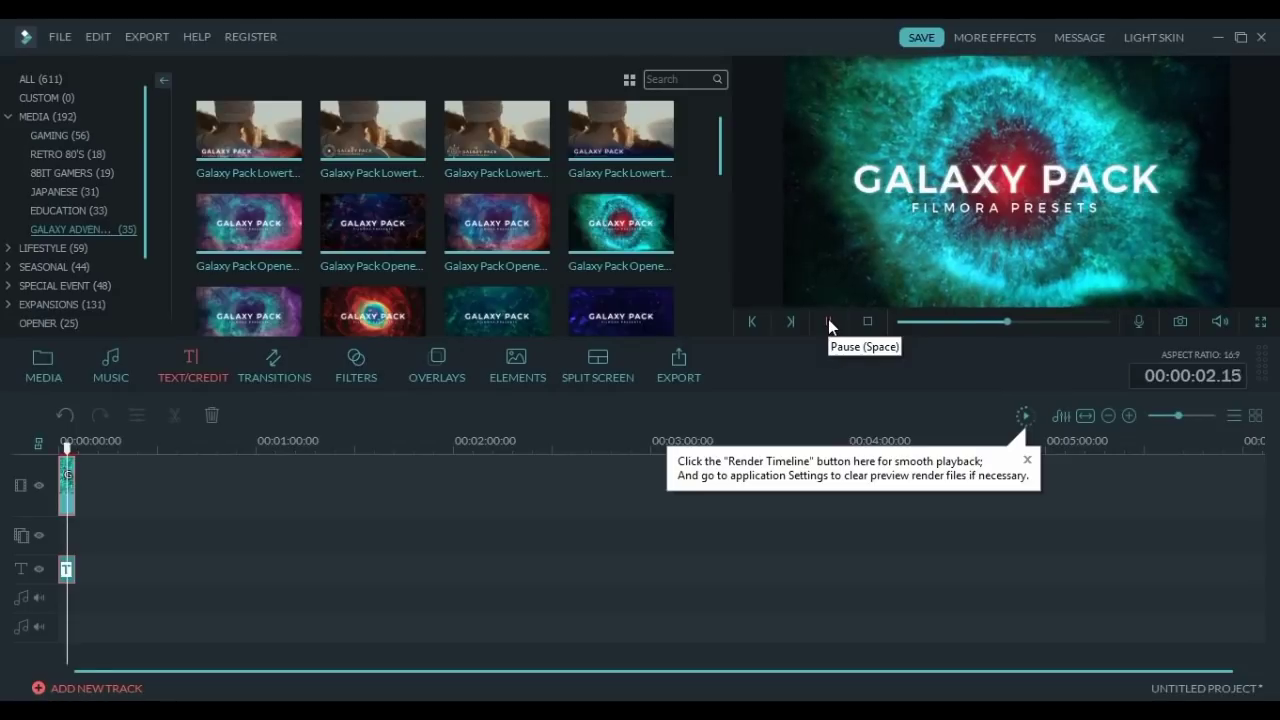
left_click(828, 320)
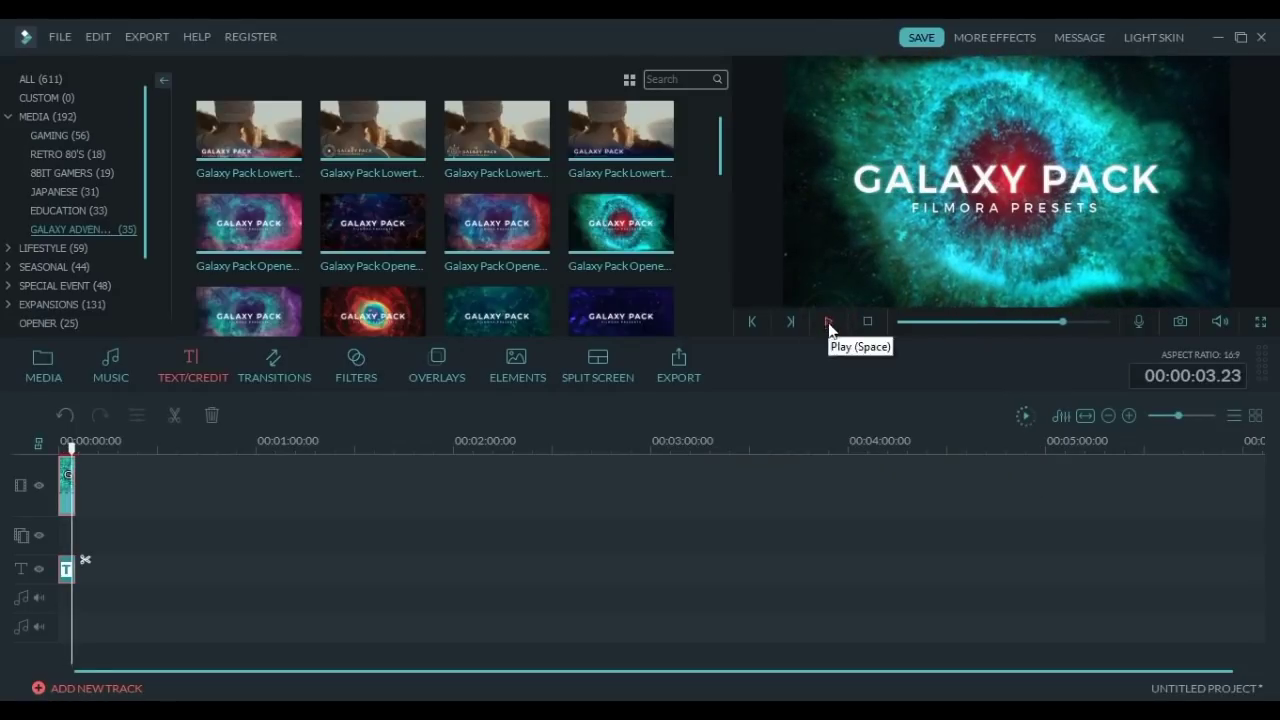
left_click(868, 321)
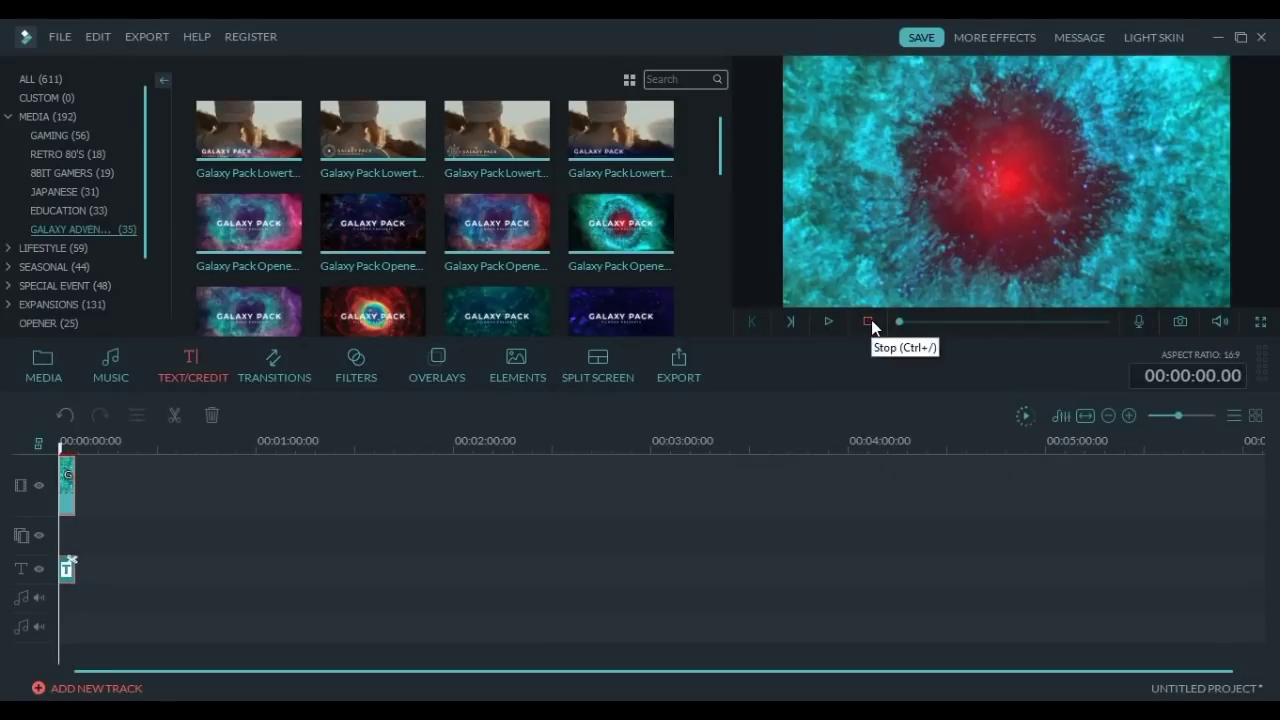
Adjust the opener's background clip to contrast 33, saturation 26, brightness 12 and tint 52
left_click(70, 500)
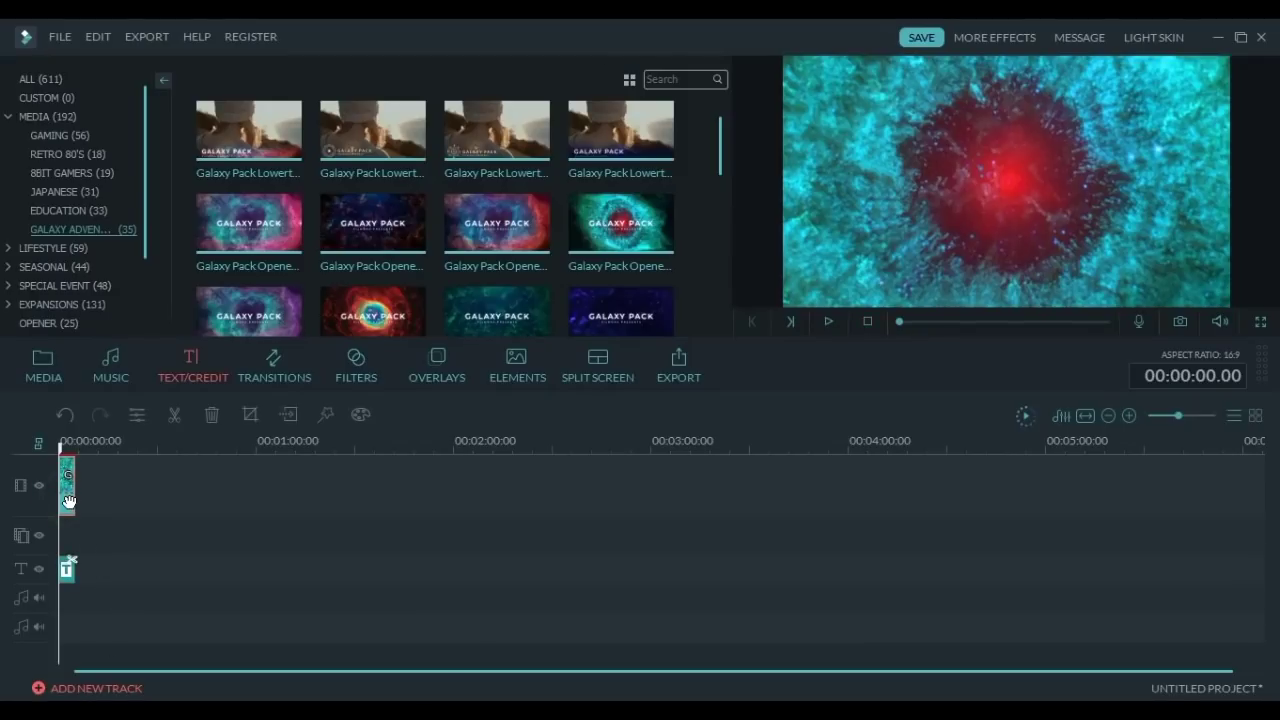
double_click(68, 500)
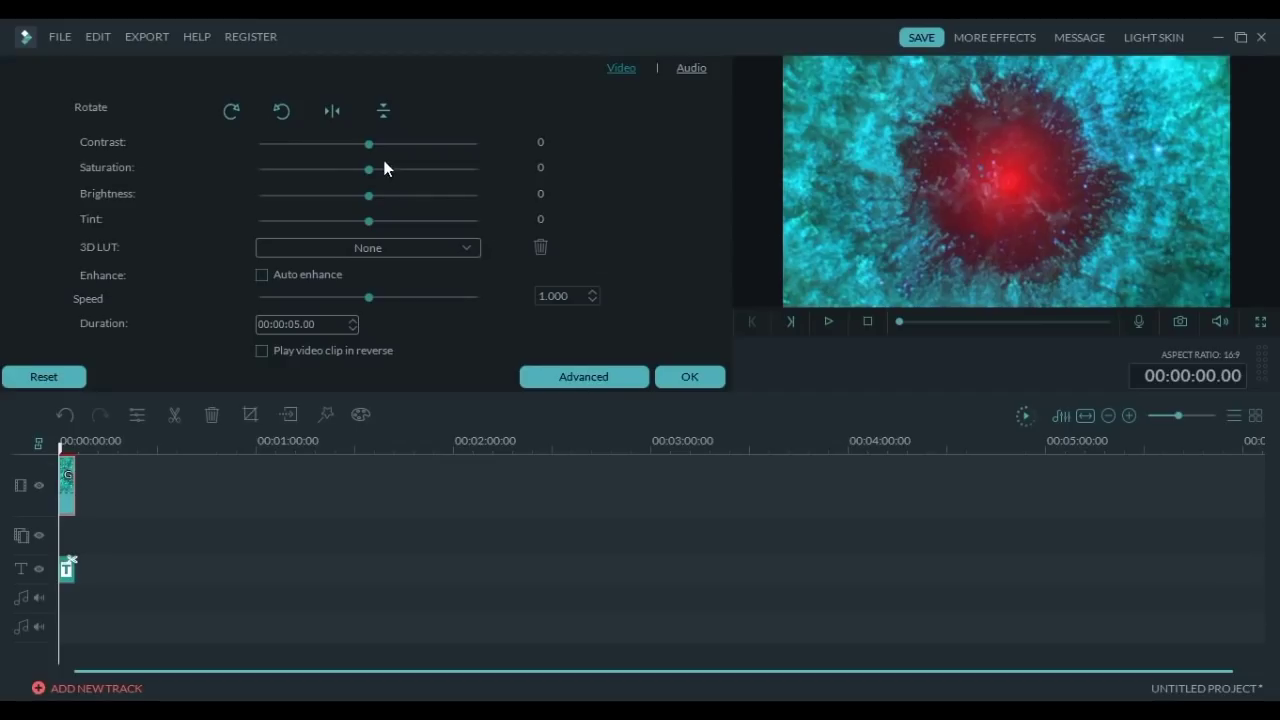
left_click_drag(370, 145, 425, 235)
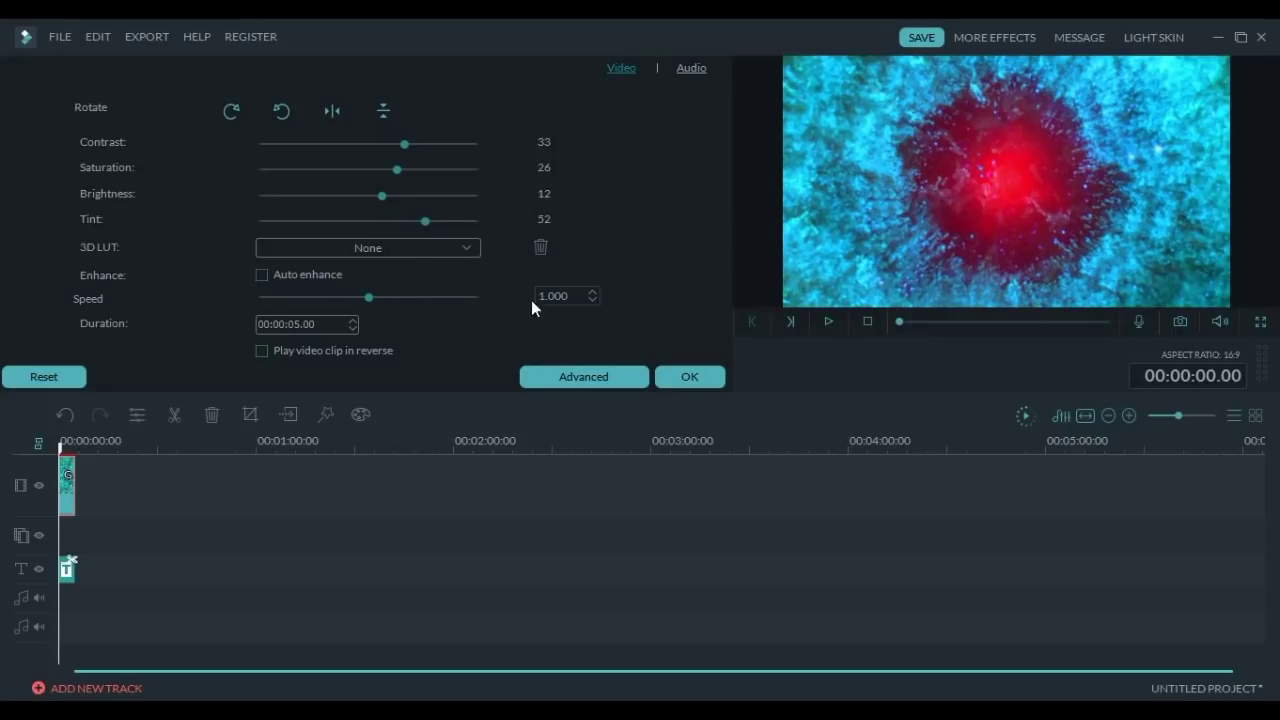
left_click(700, 376)
Replace the GALAXY PACK text of the opener's title clip with the creator's name in capitals
left_click(61, 521)
double_click(66, 570)
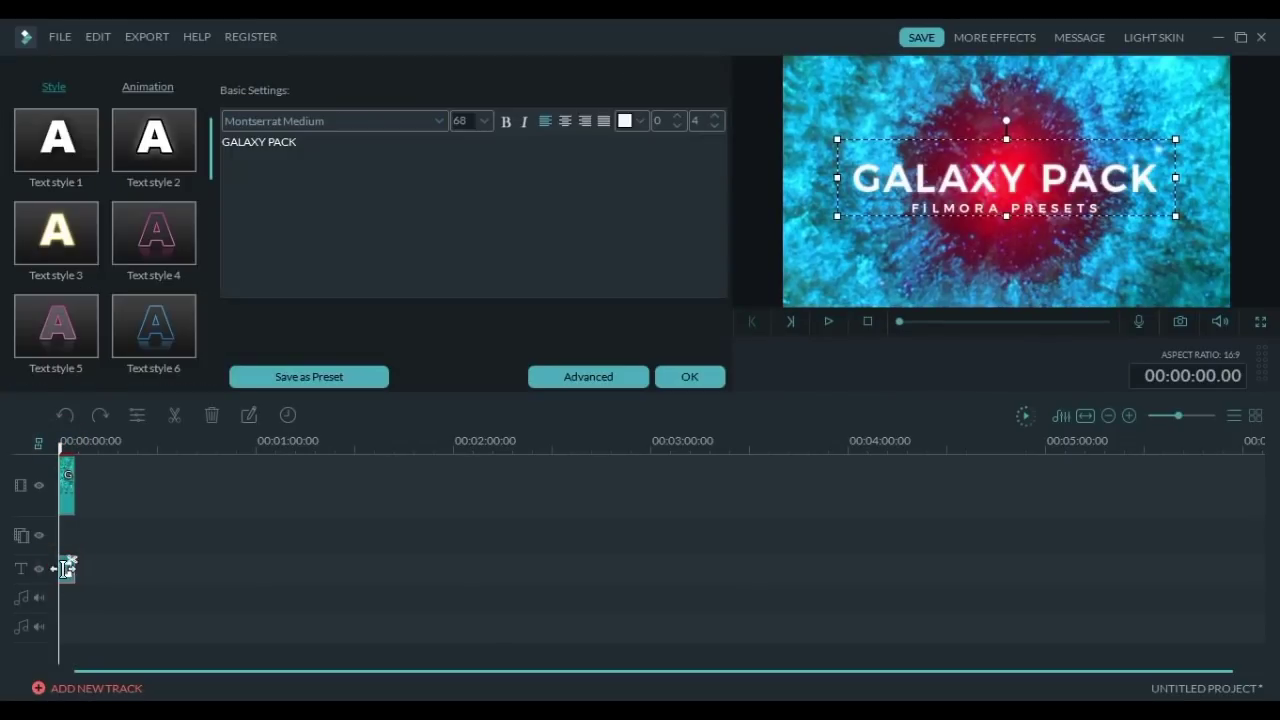
triple_click(319, 145)
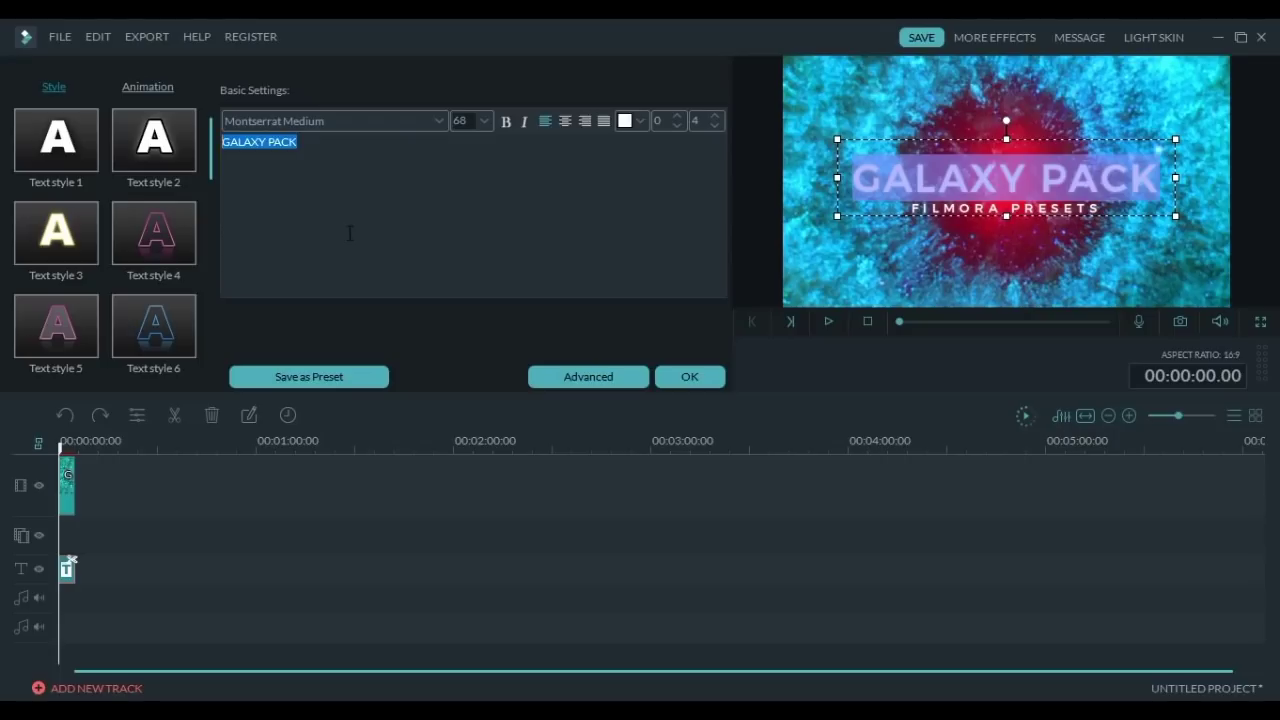
key("Caps_Lock")
type("BHAVE MAK")
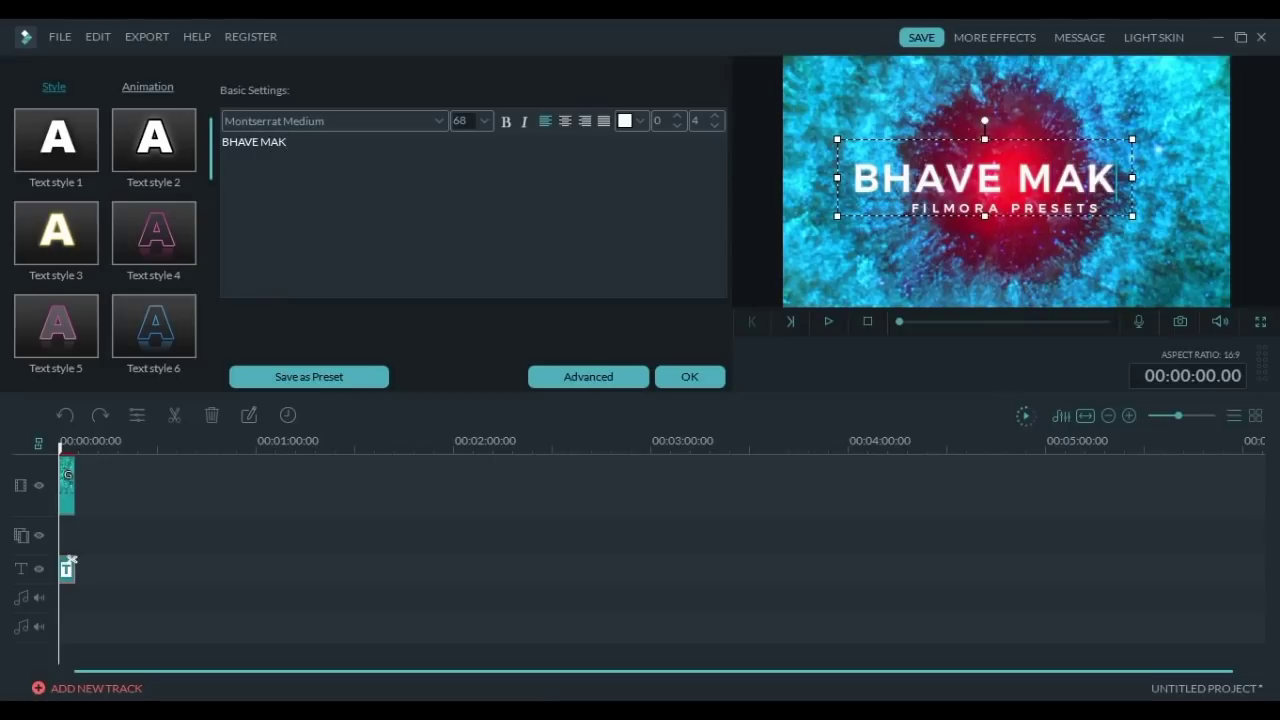
left_click(700, 380)
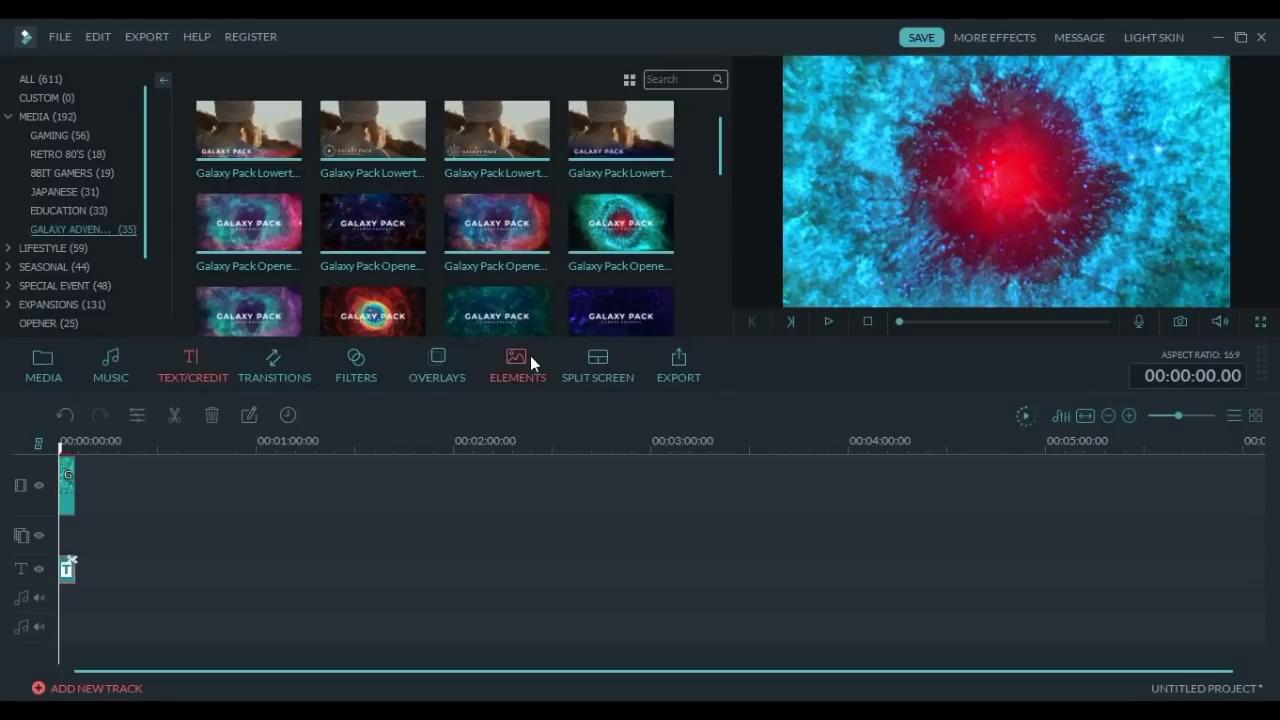
In the advanced text editor, move the main title up and centre it horizontally, and raise the FILMORA PRESETS subtitle closer beneath it
double_click(64, 569)
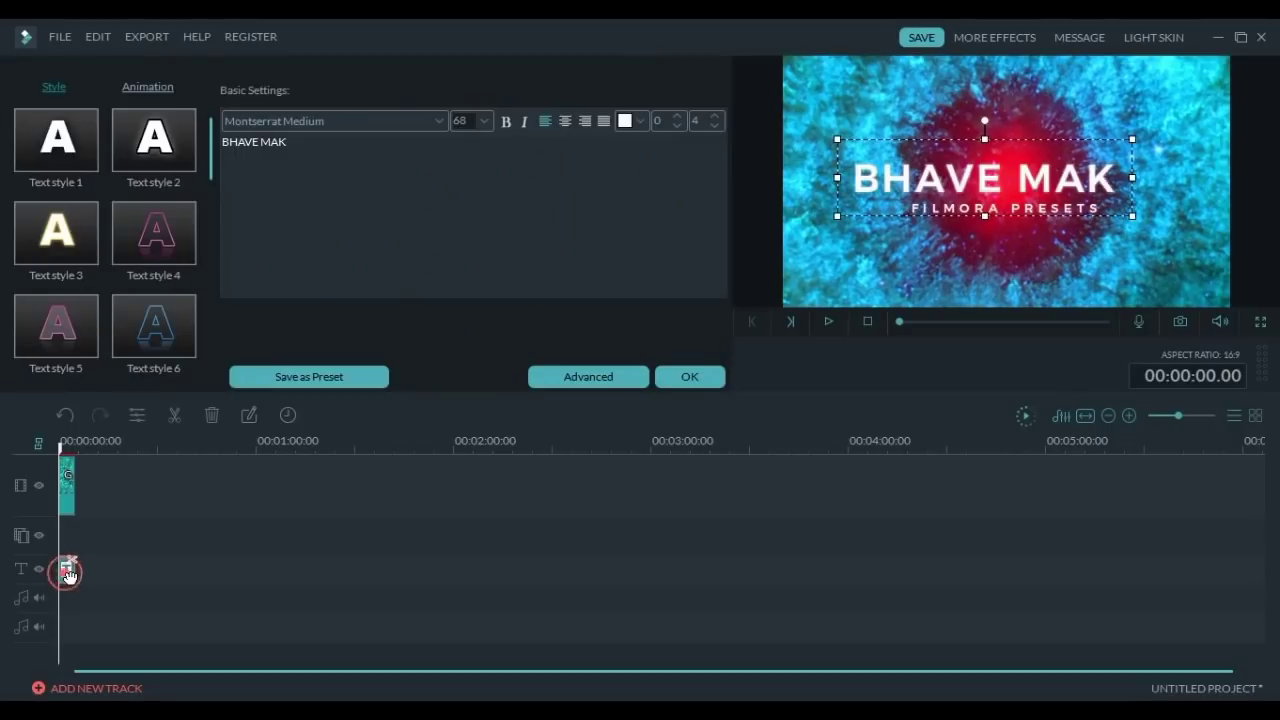
left_click(310, 165)
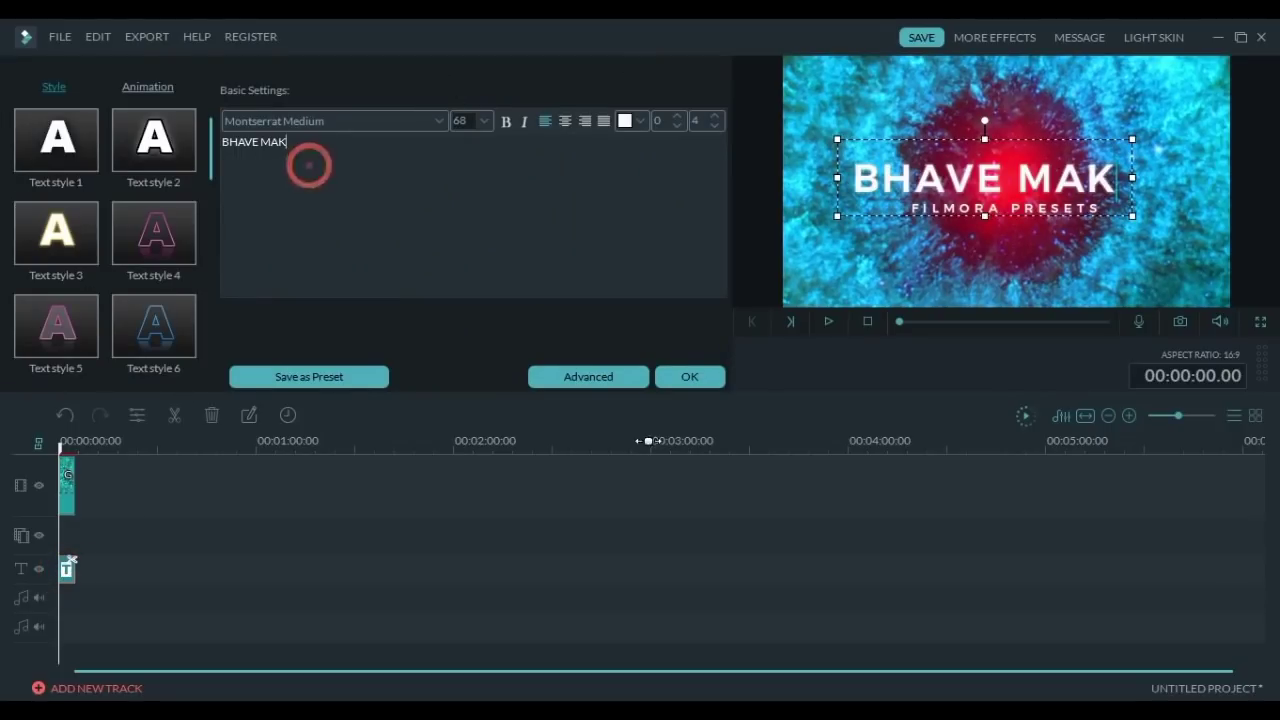
left_click(589, 376)
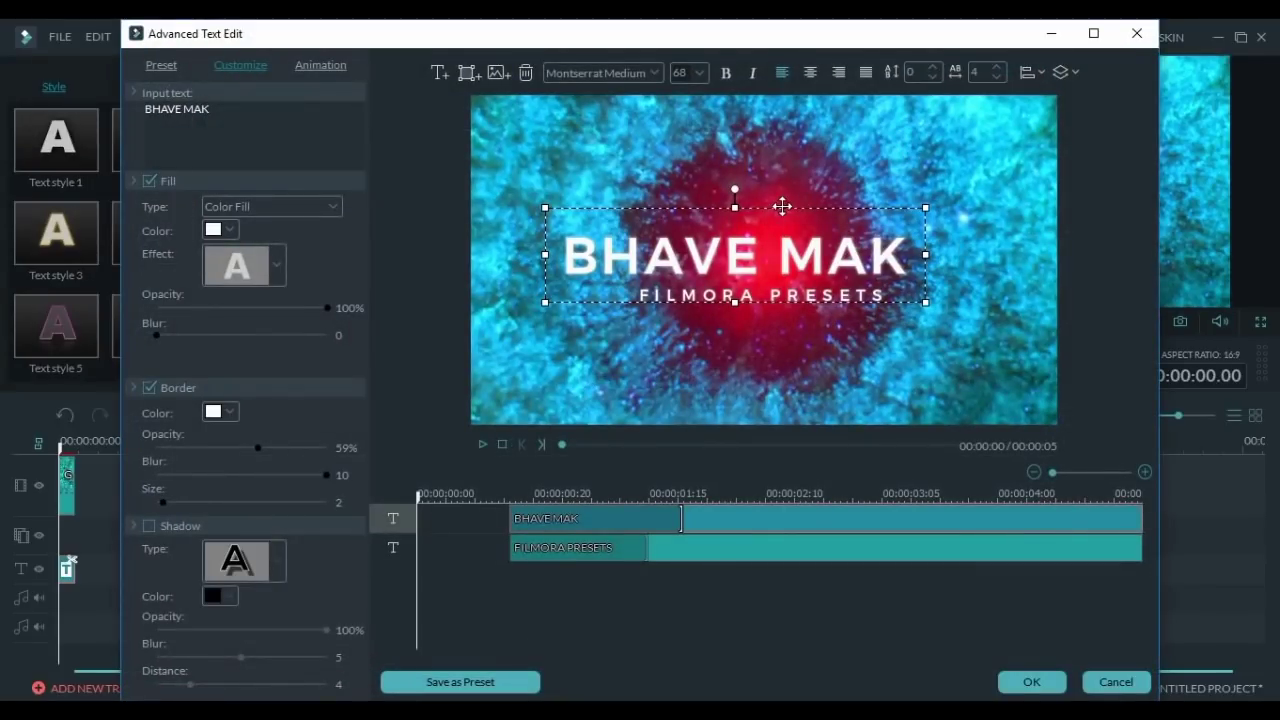
left_click(418, 499)
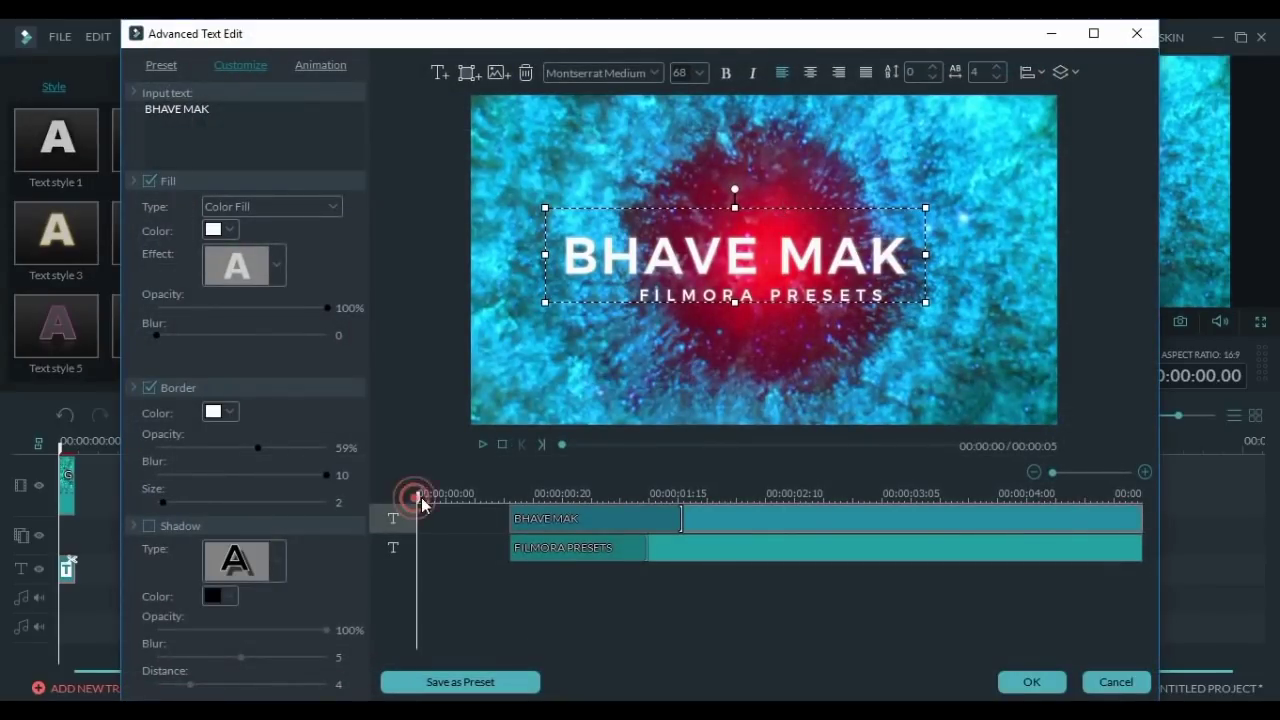
left_click_drag(428, 510, 614, 557)
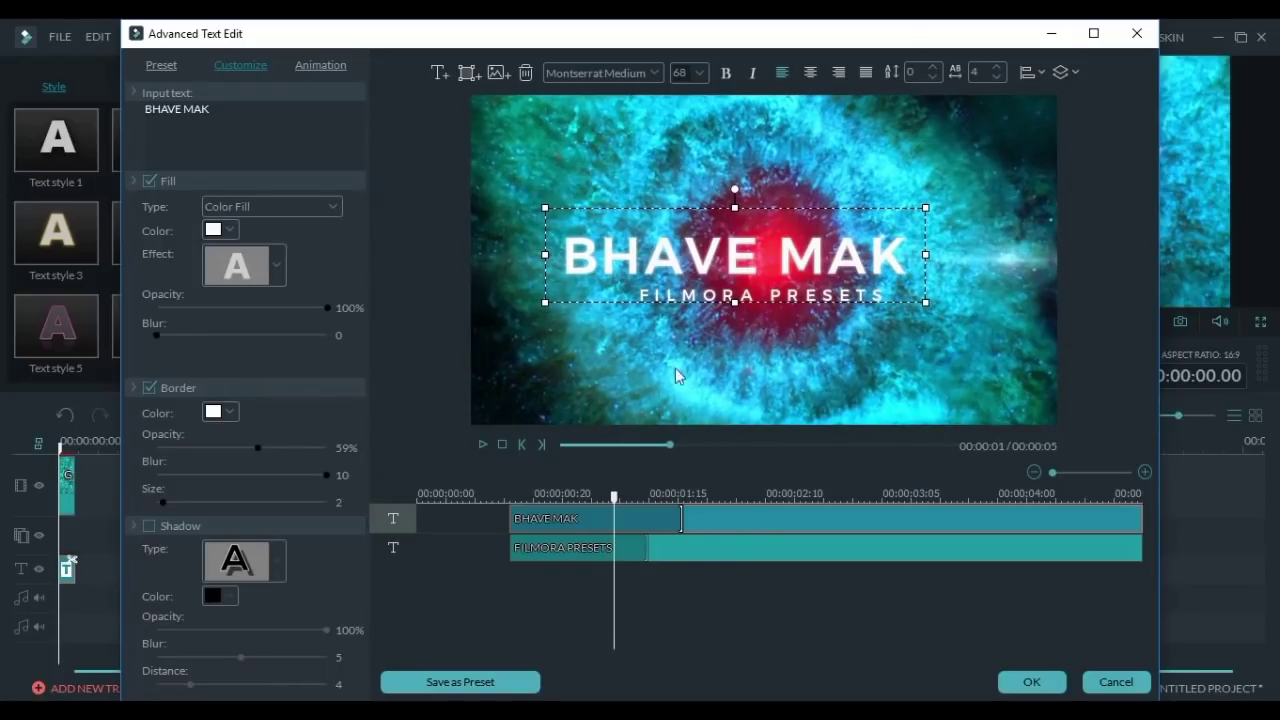
left_click_drag(824, 202, 856, 179)
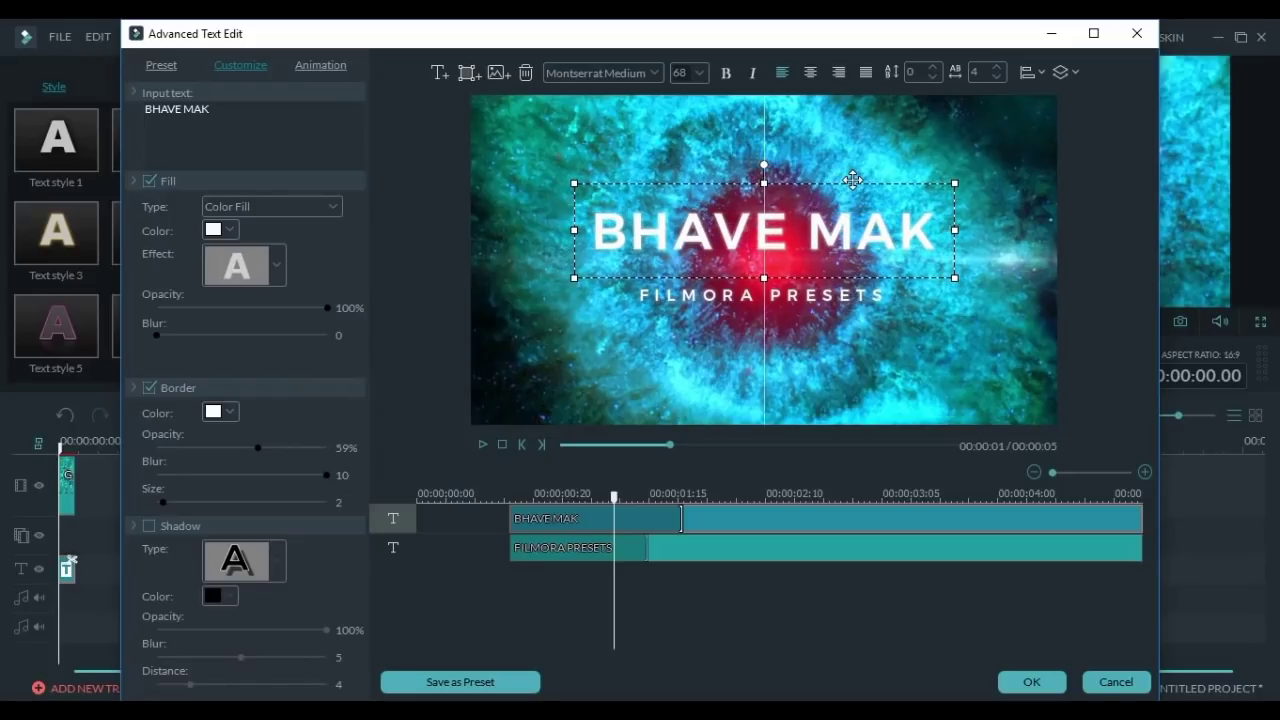
left_click(694, 307)
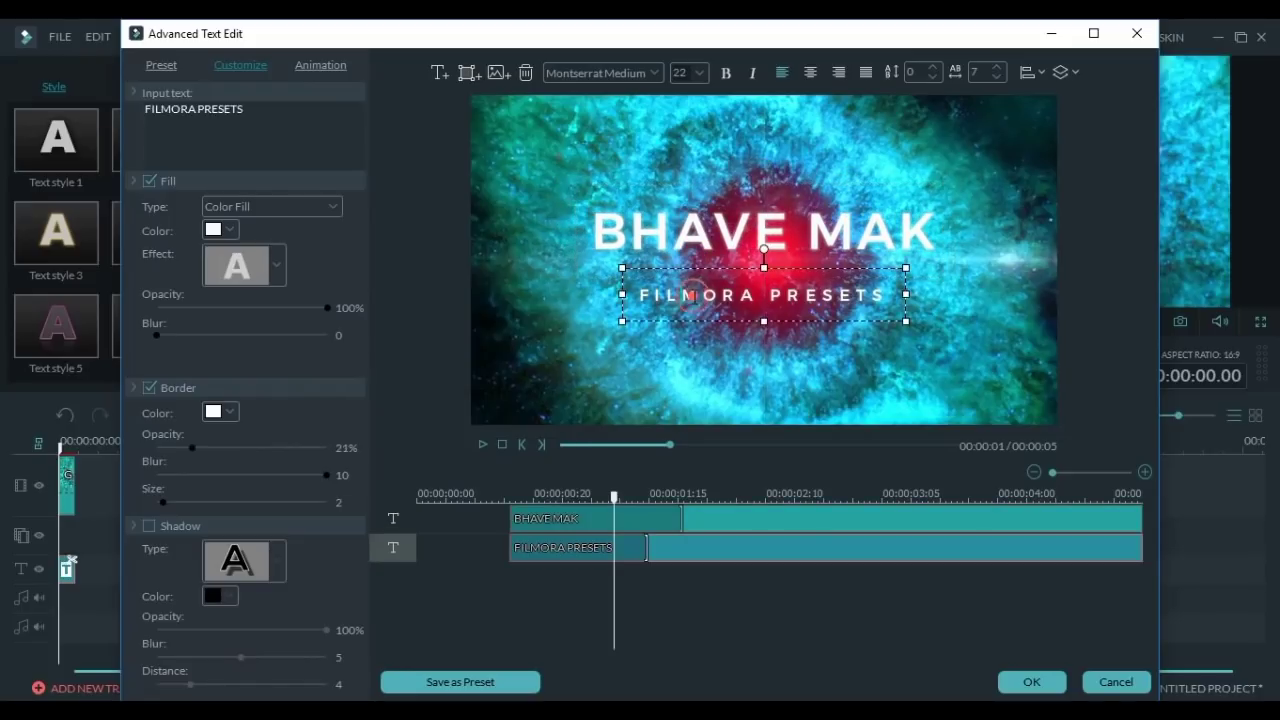
left_click_drag(788, 265, 789, 251)
Replace the FILMORA PRESETS subtitle with the creator's YouTube channel address and centre it beneath the main title
left_click_drag(323, 106, 78, 95)
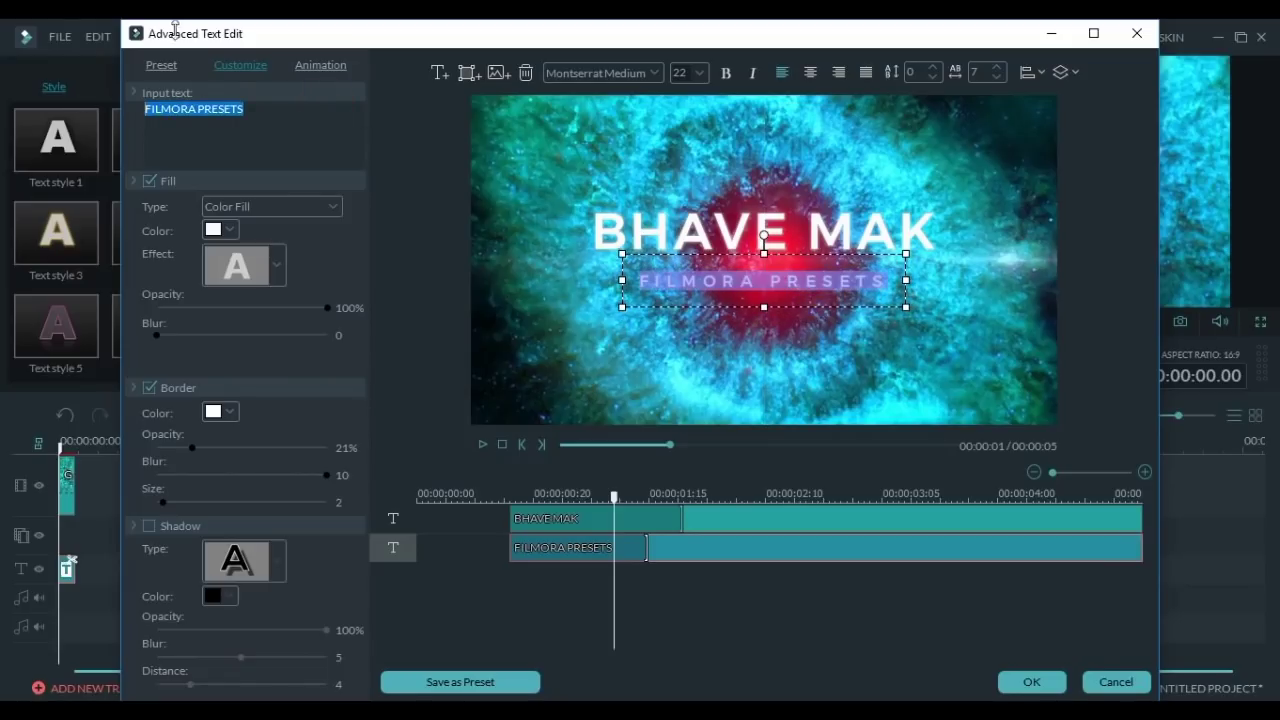
key("Caps_Lock")
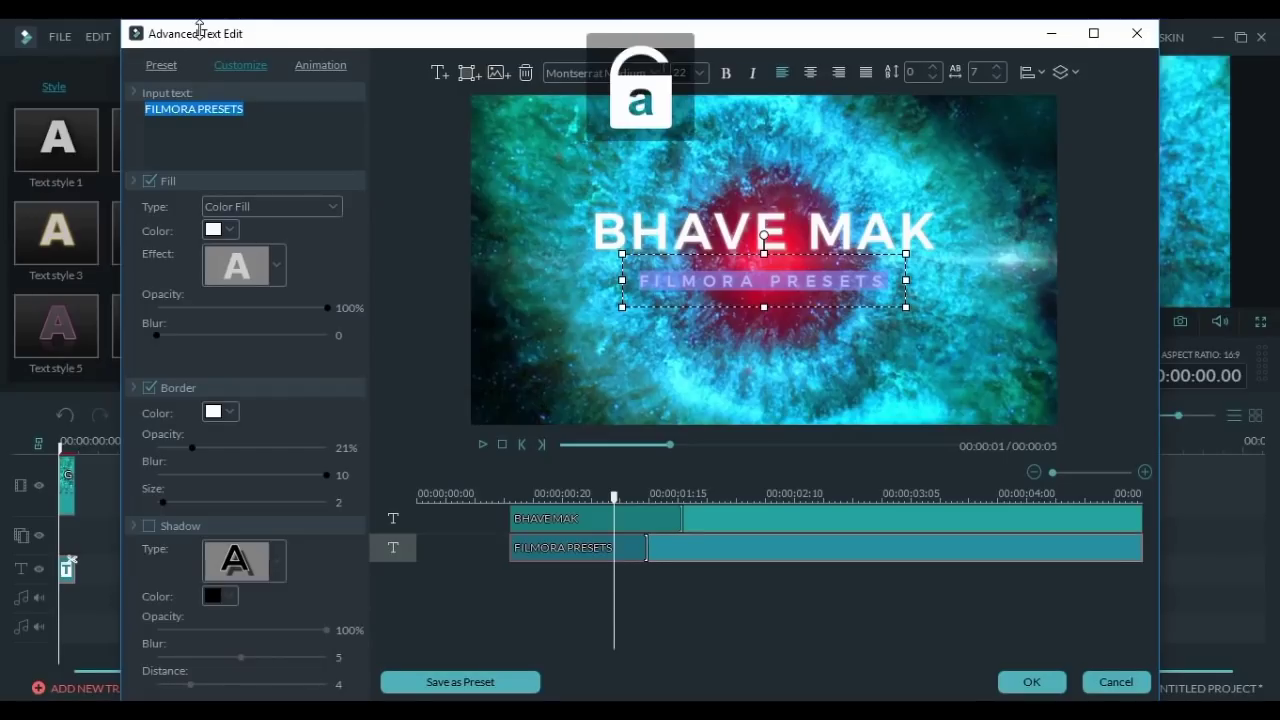
type("www")
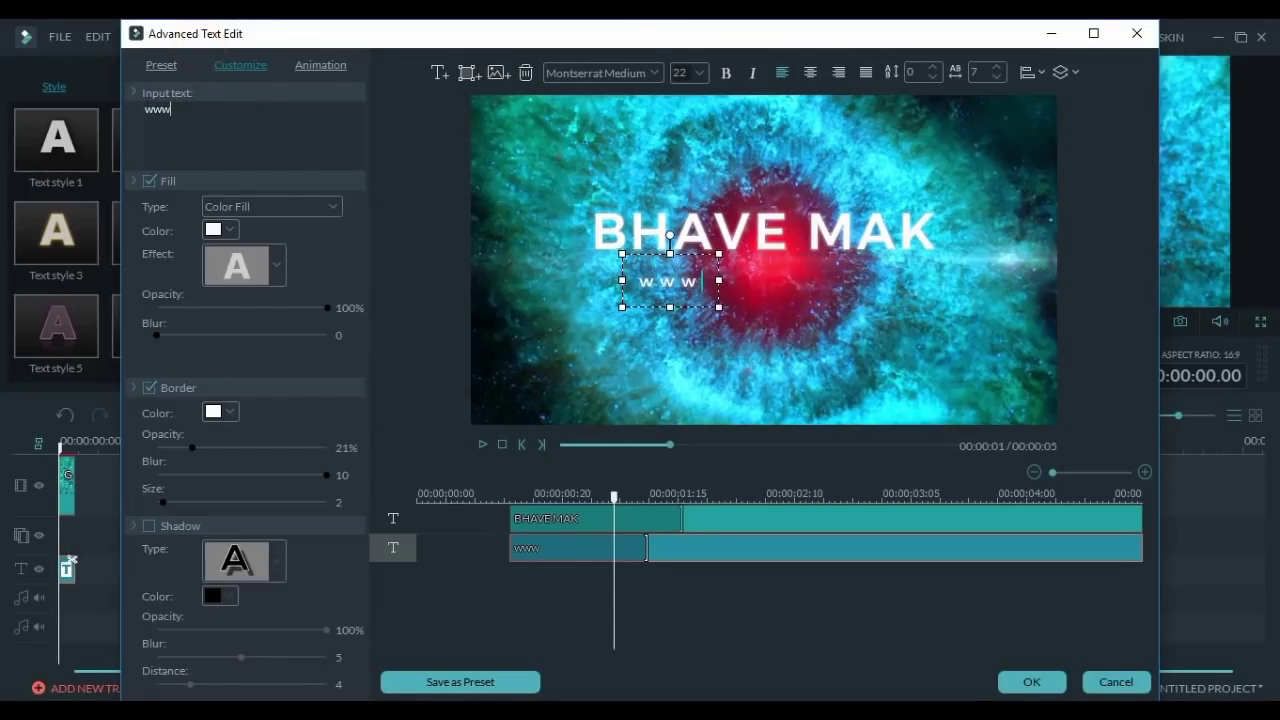
type(".youtube")
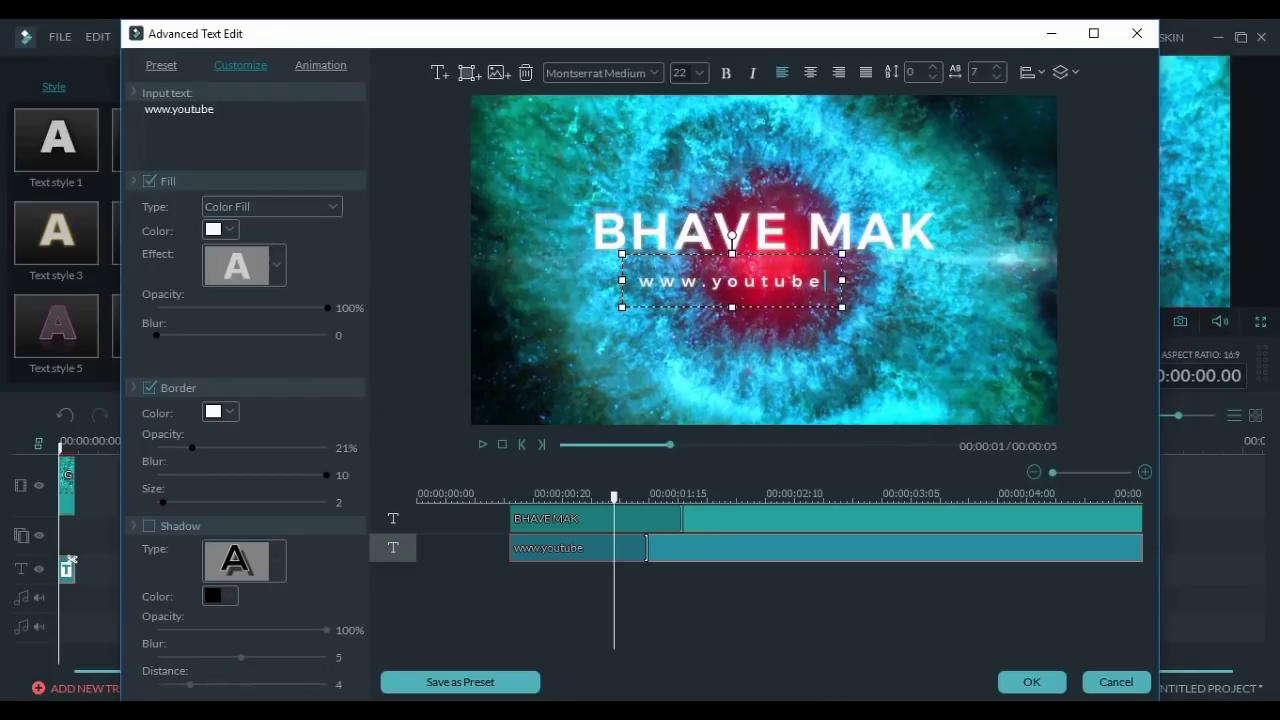
type(".com")
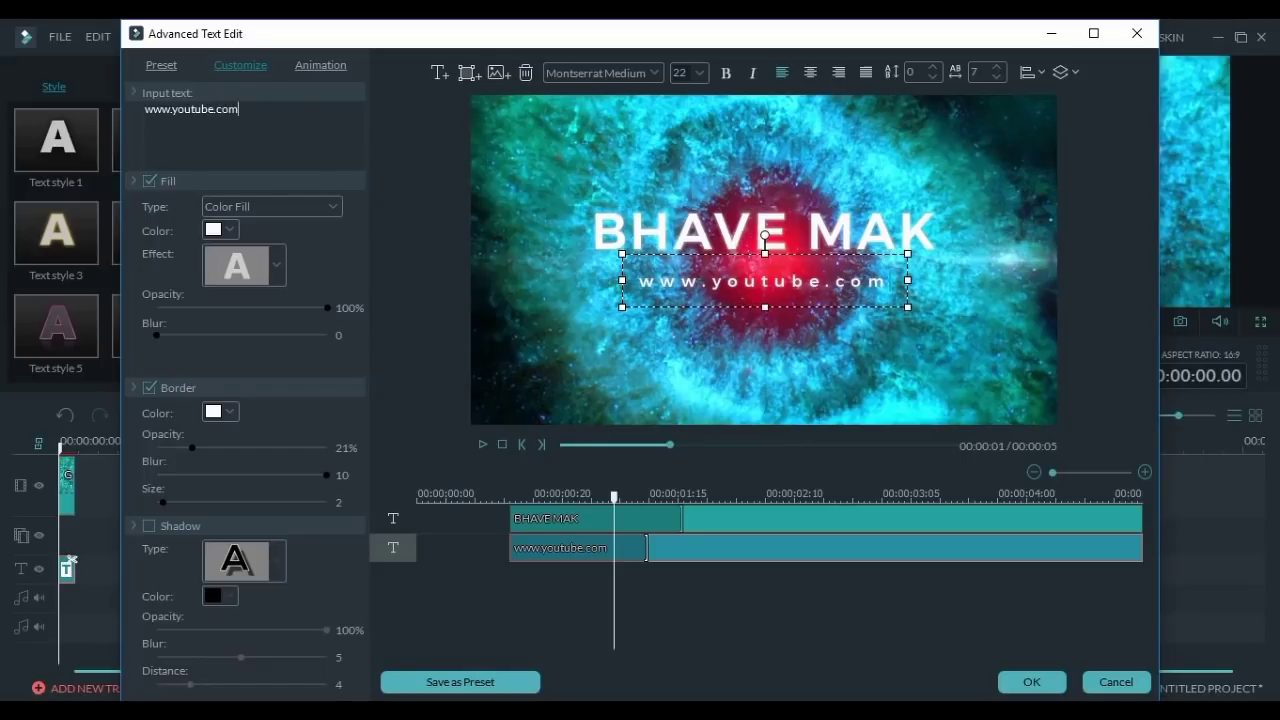
type("/B")
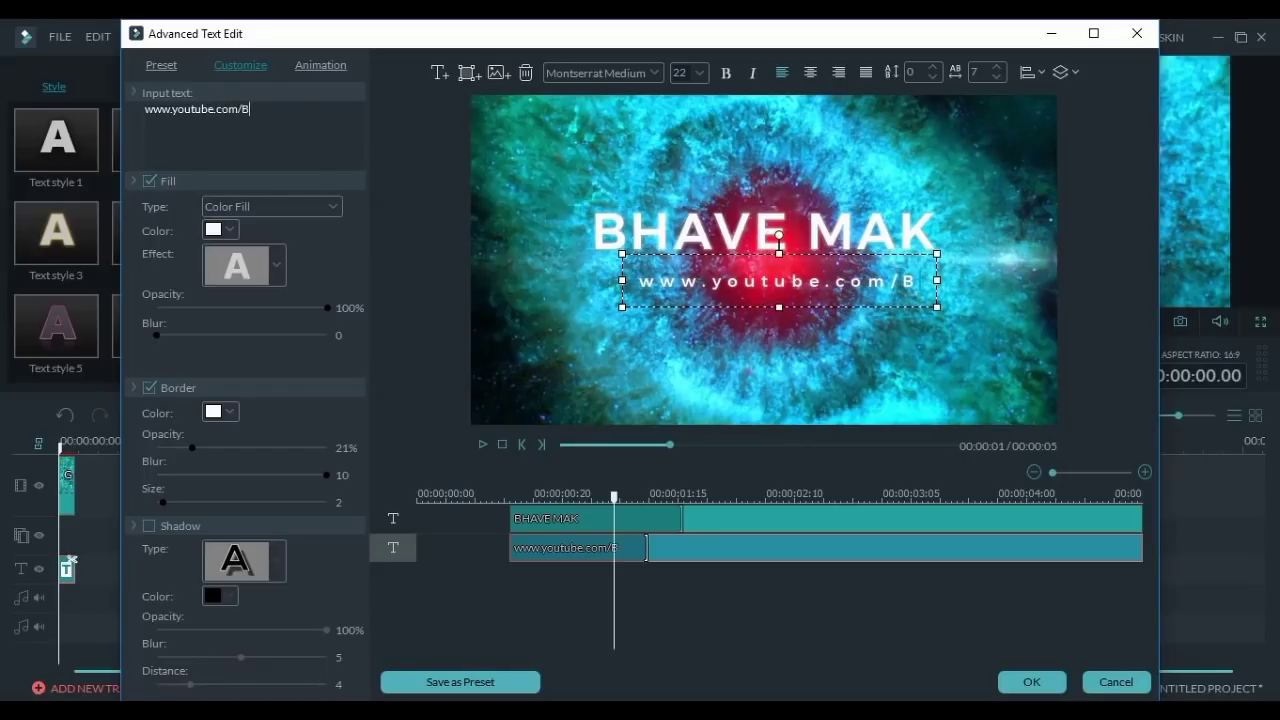
type("have")
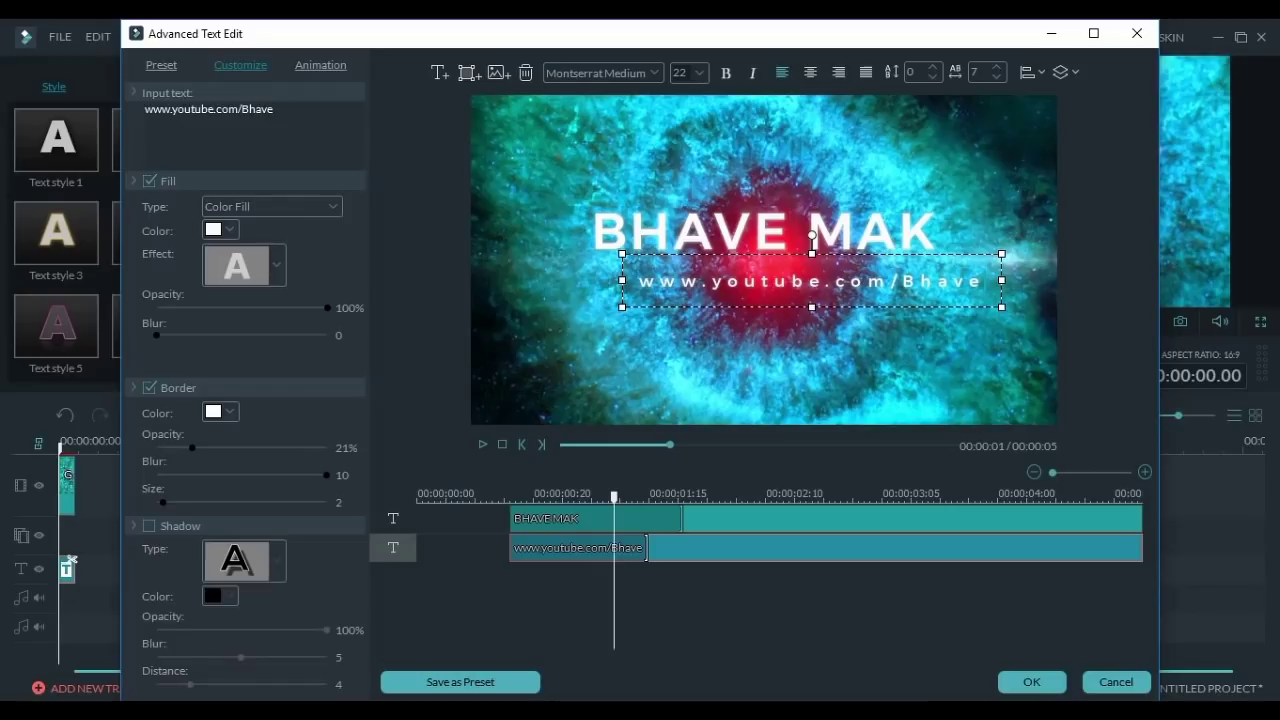
type("Mak")
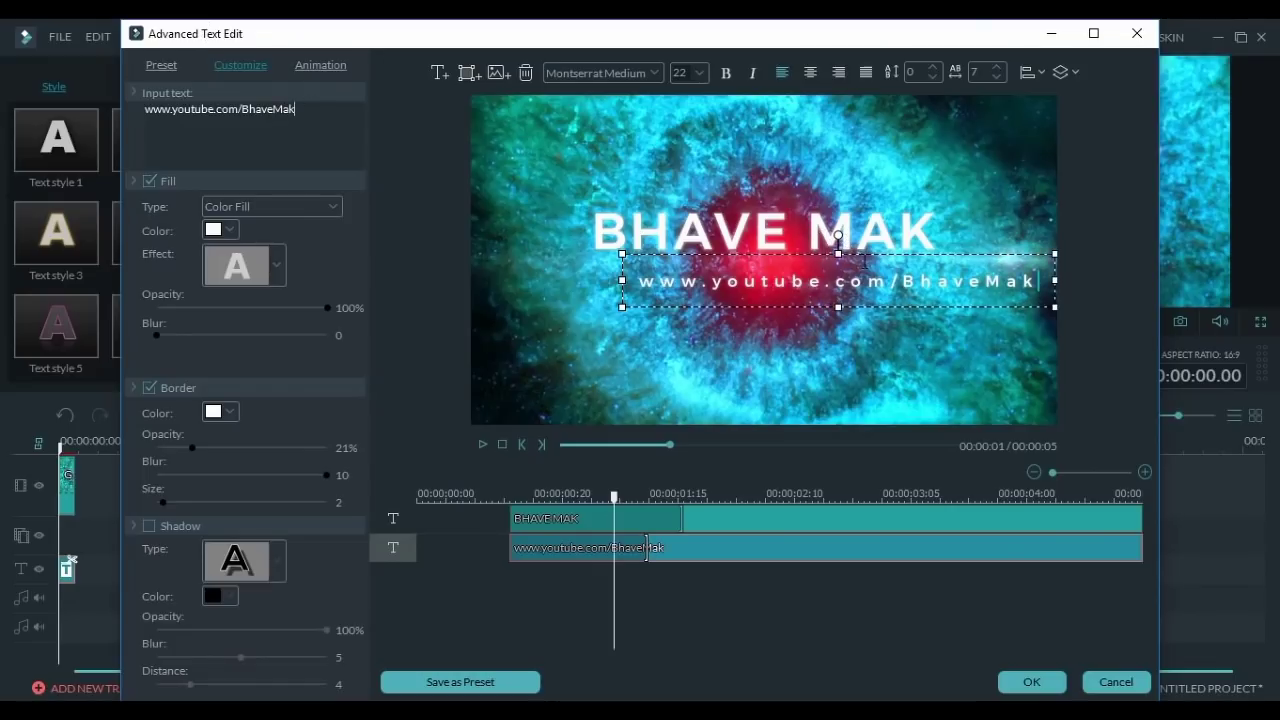
left_click_drag(866, 249, 801, 251)
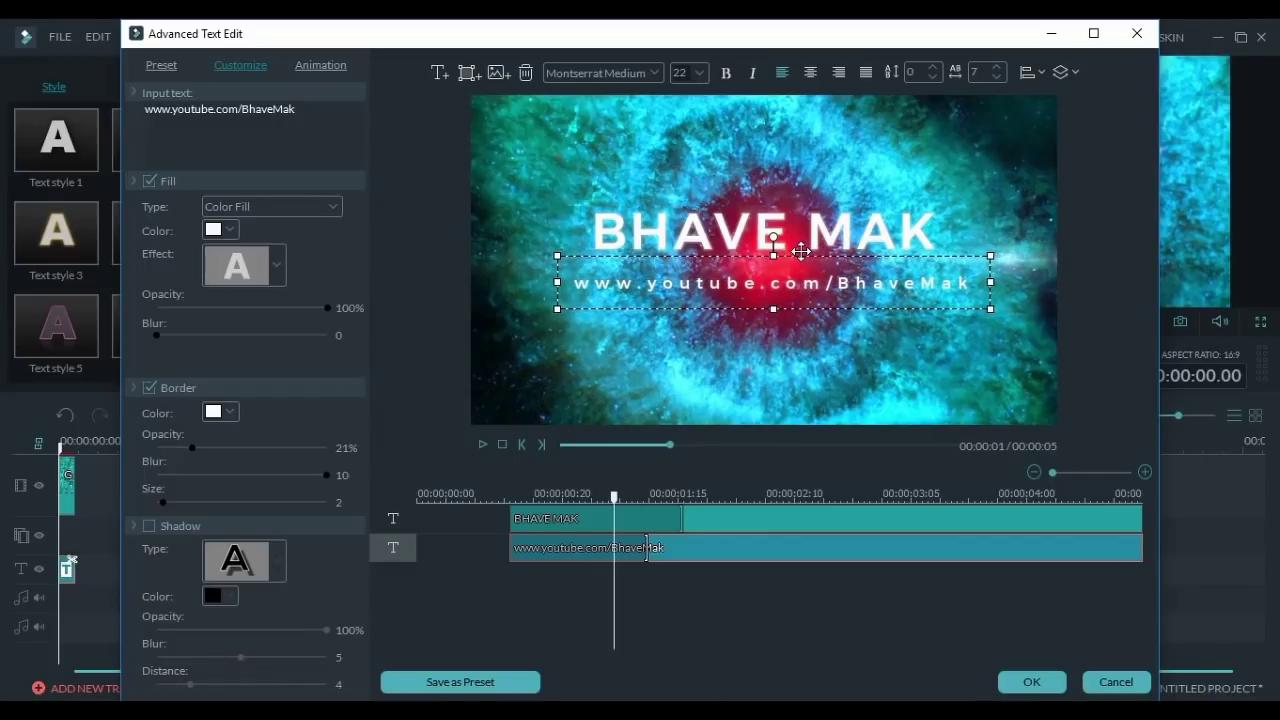
Try the MS Reference Sans and Old English Text MT fonts on the main title
left_click(857, 232)
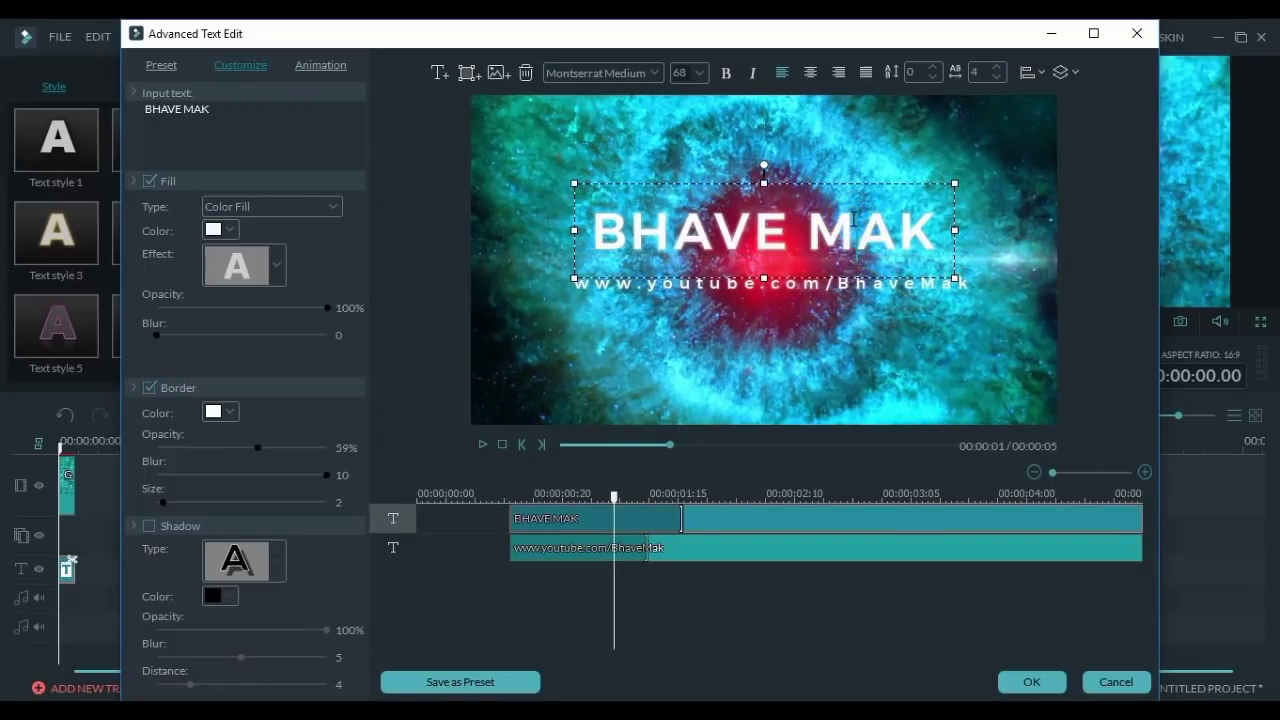
double_click(930, 237)
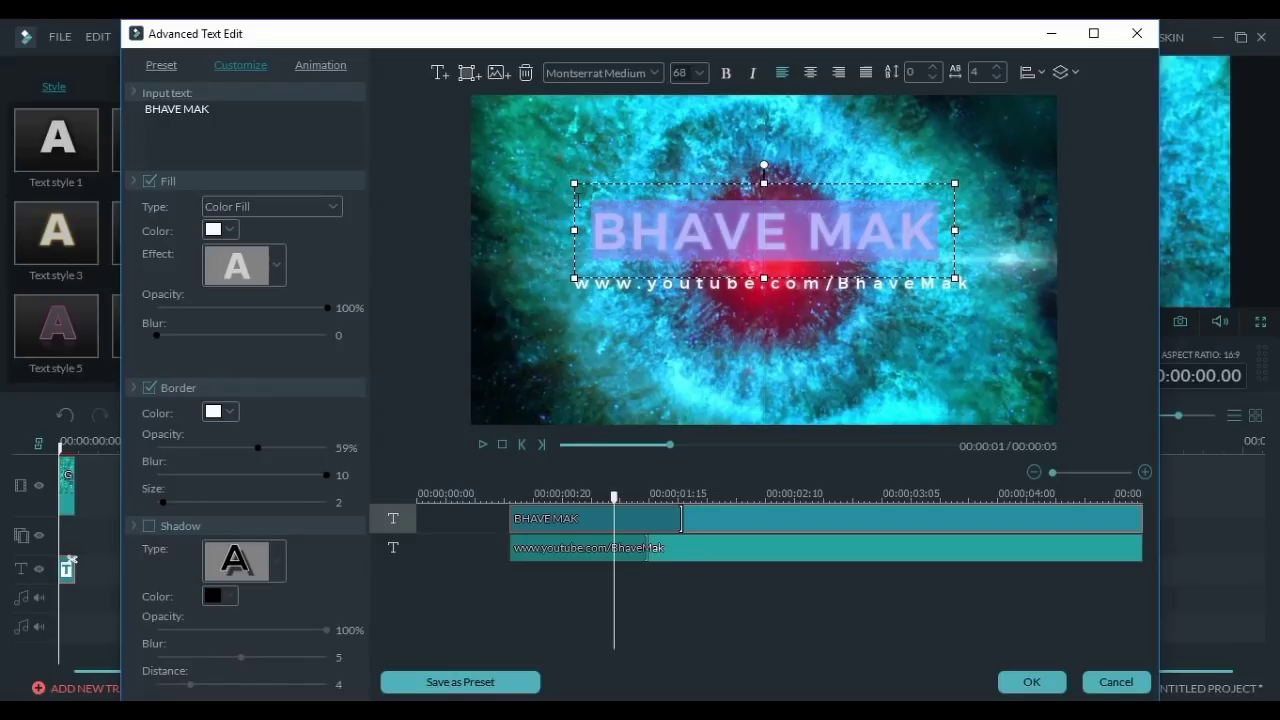
left_click(654, 73)
scroll(621, 112, "down", 10)
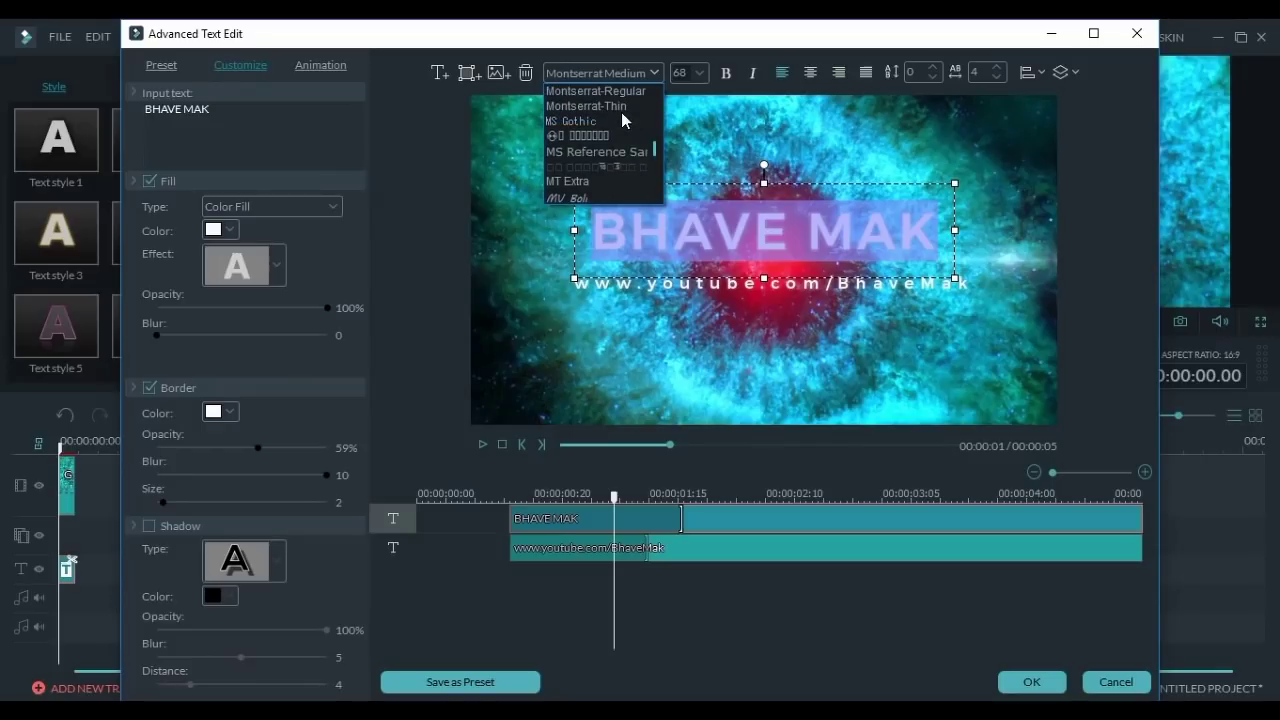
left_click(615, 152)
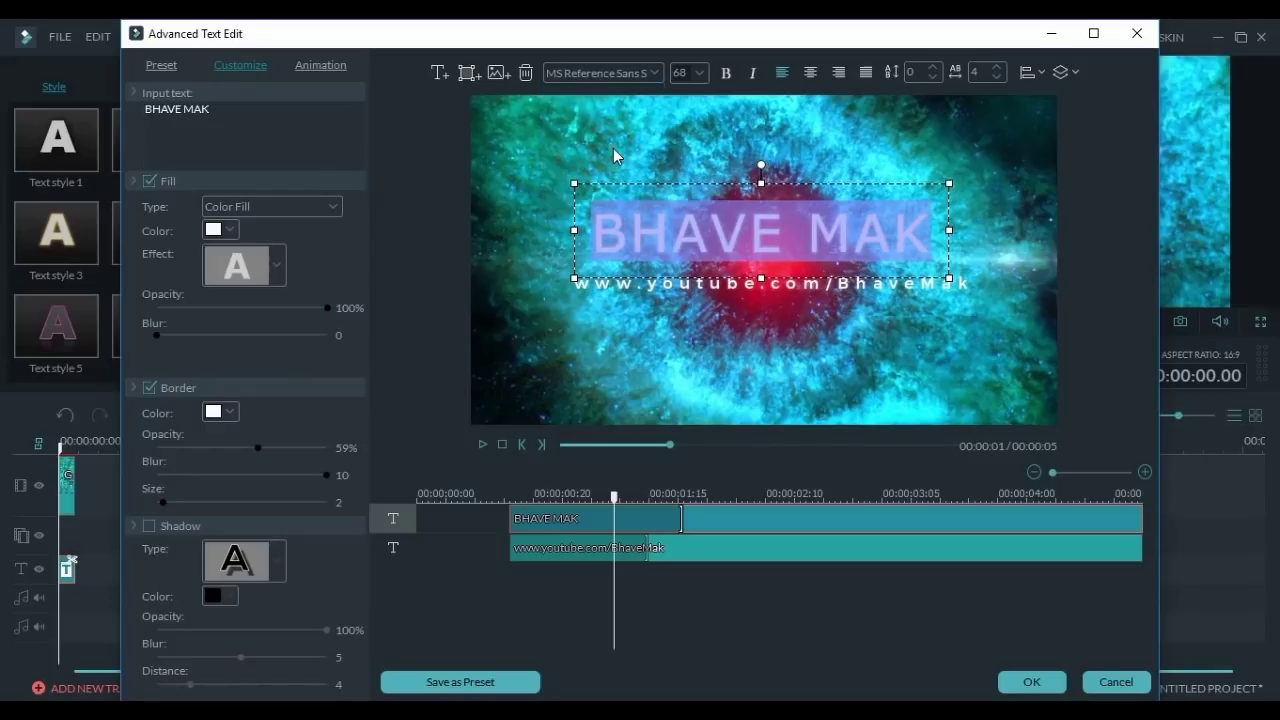
left_click(640, 74)
scroll(603, 155, "down", 10)
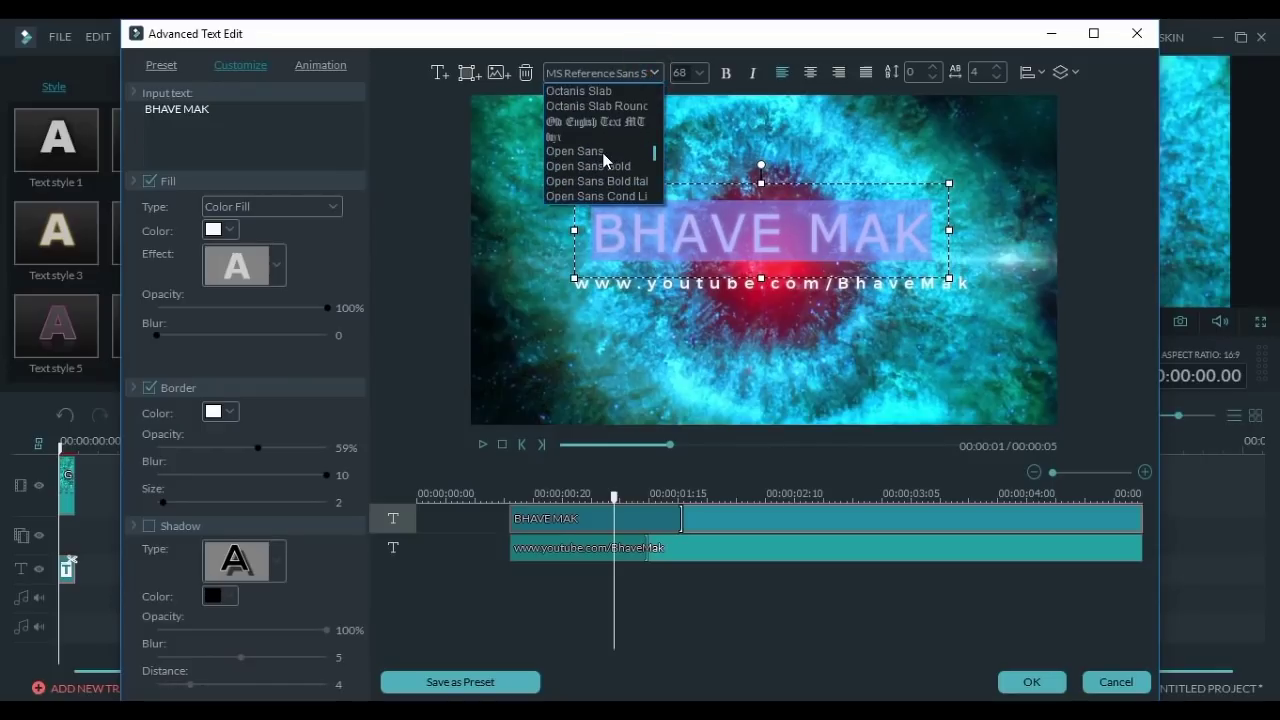
scroll(603, 155, "up", 2)
left_click(600, 123)
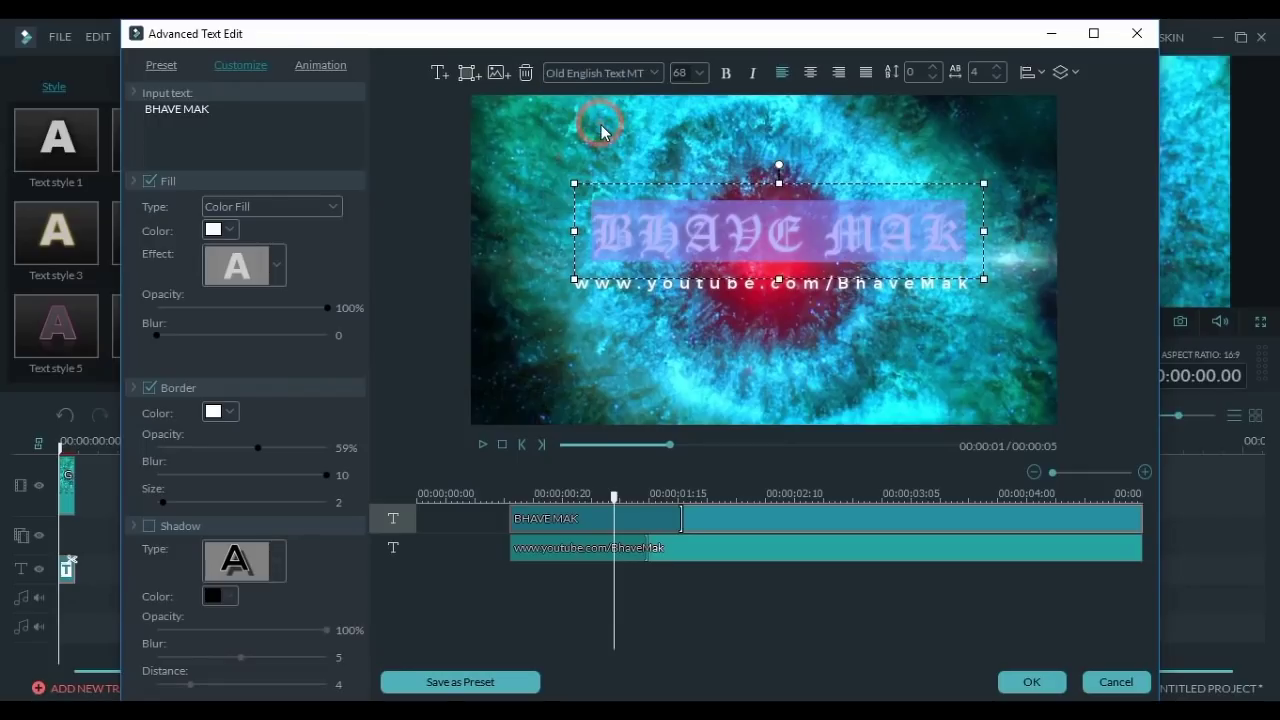
Set the main title's font to Playbill and stretch its text box to nearly the subtitle's width
left_click(655, 73)
scroll(614, 159, "down", 3)
scroll(613, 159, "down", 10)
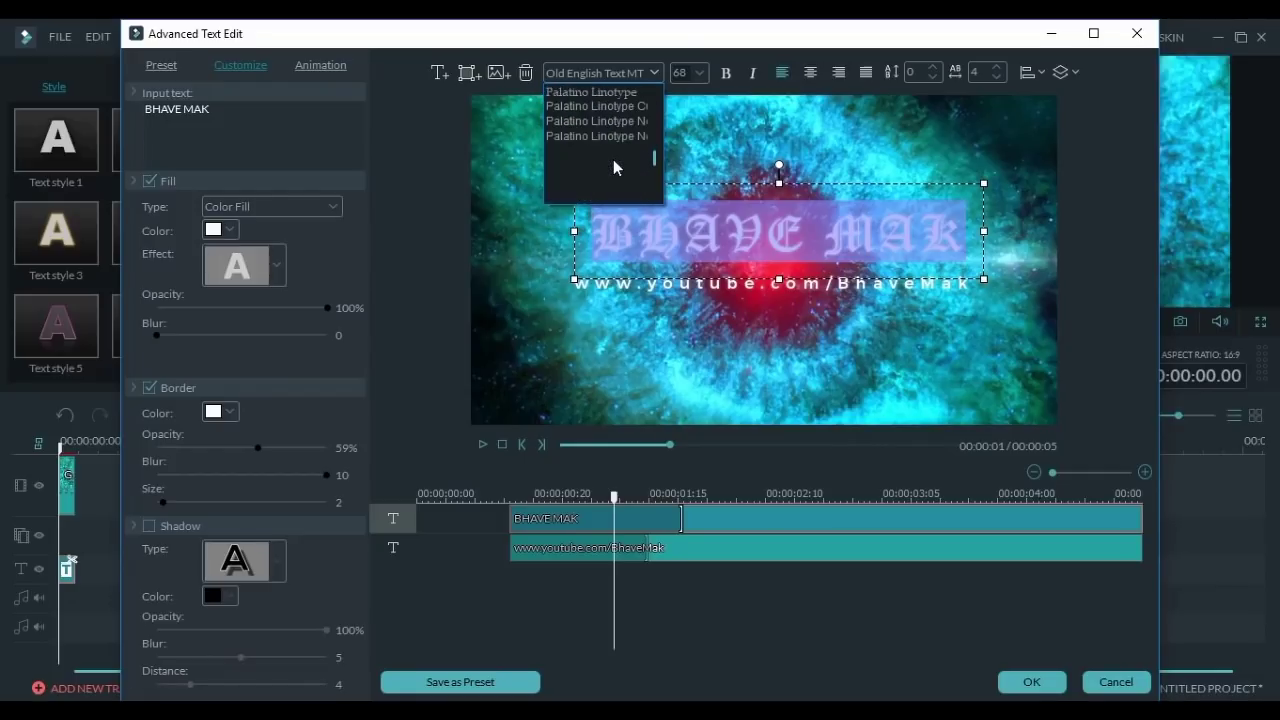
scroll(613, 159, "down", 2)
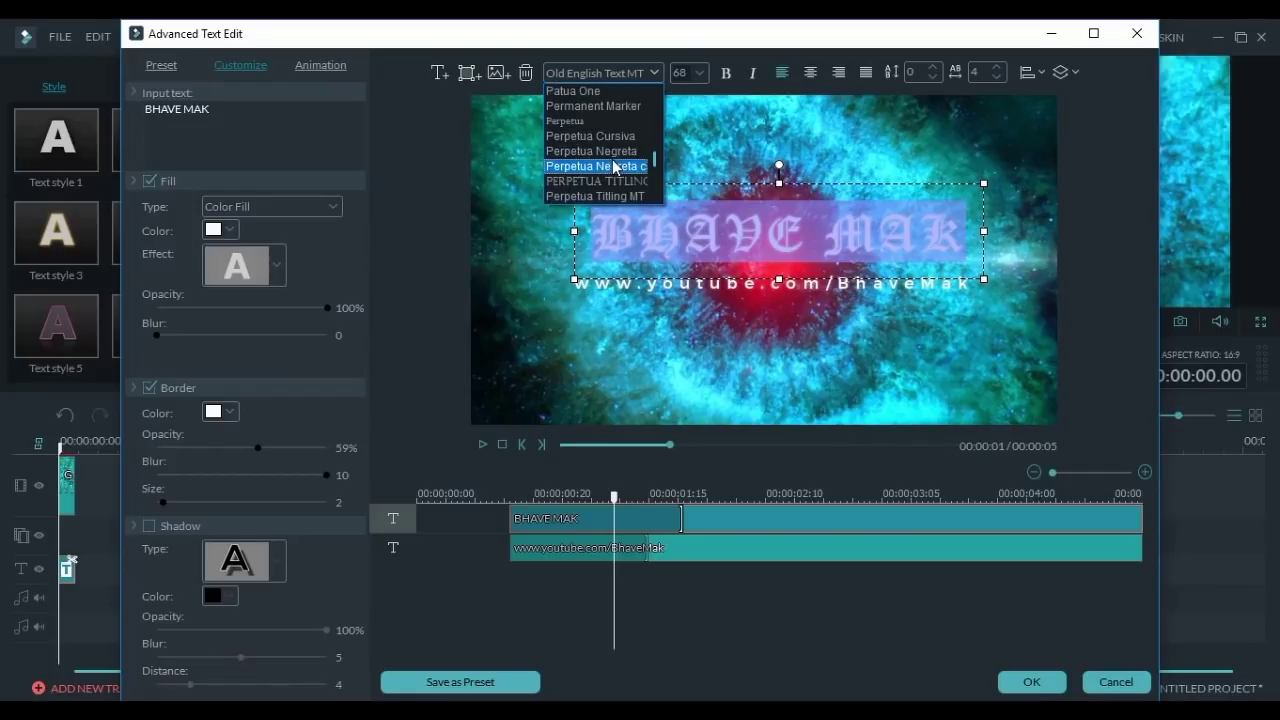
scroll(613, 166, "down", 3)
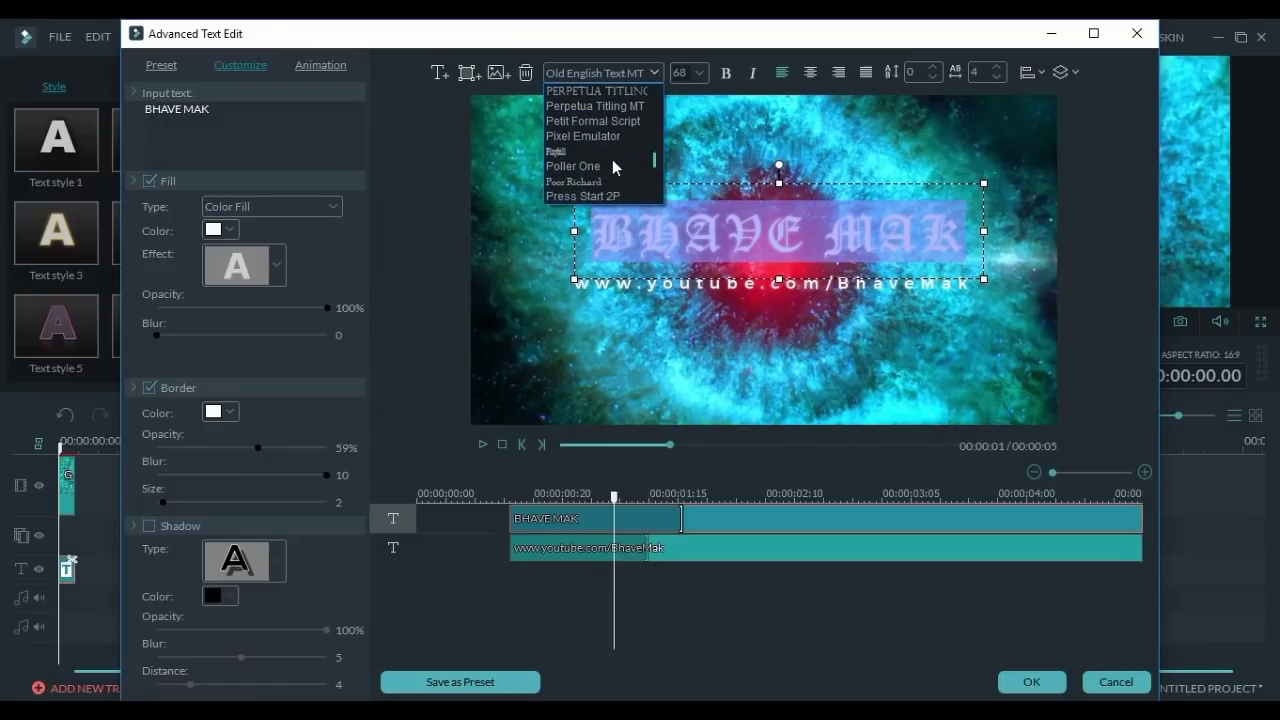
left_click(607, 150)
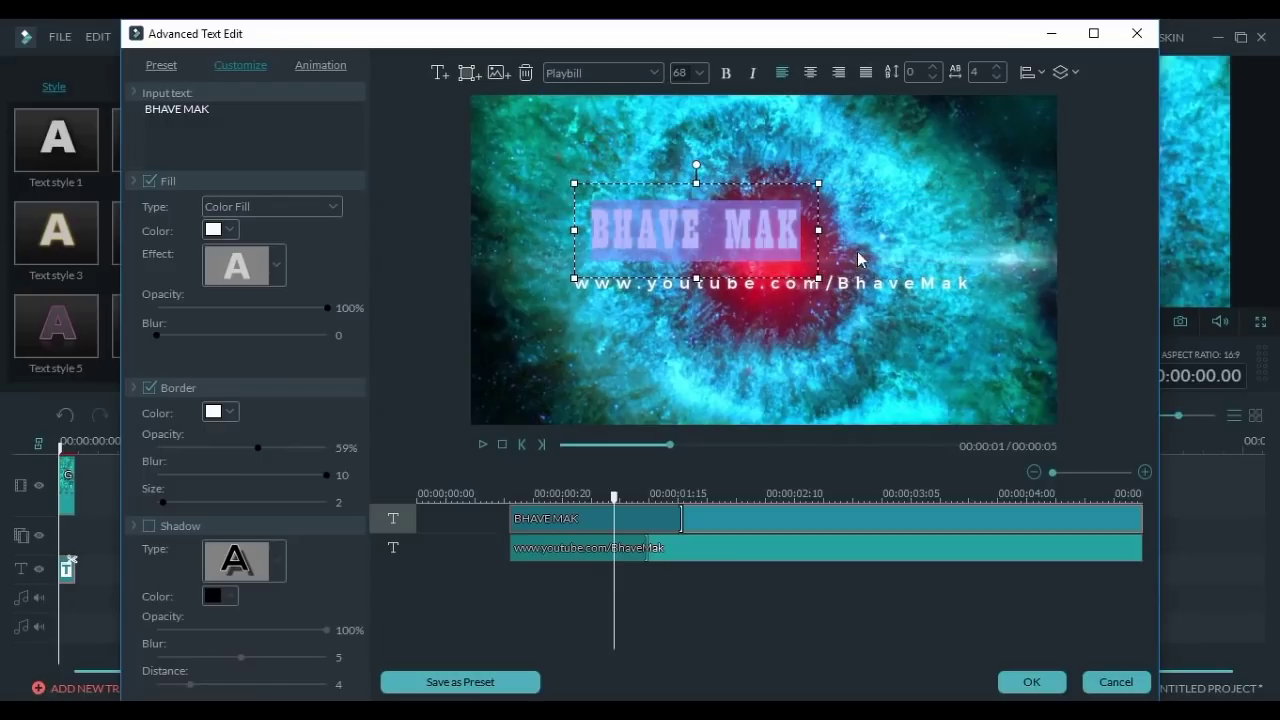
left_click_drag(818, 230, 959, 241)
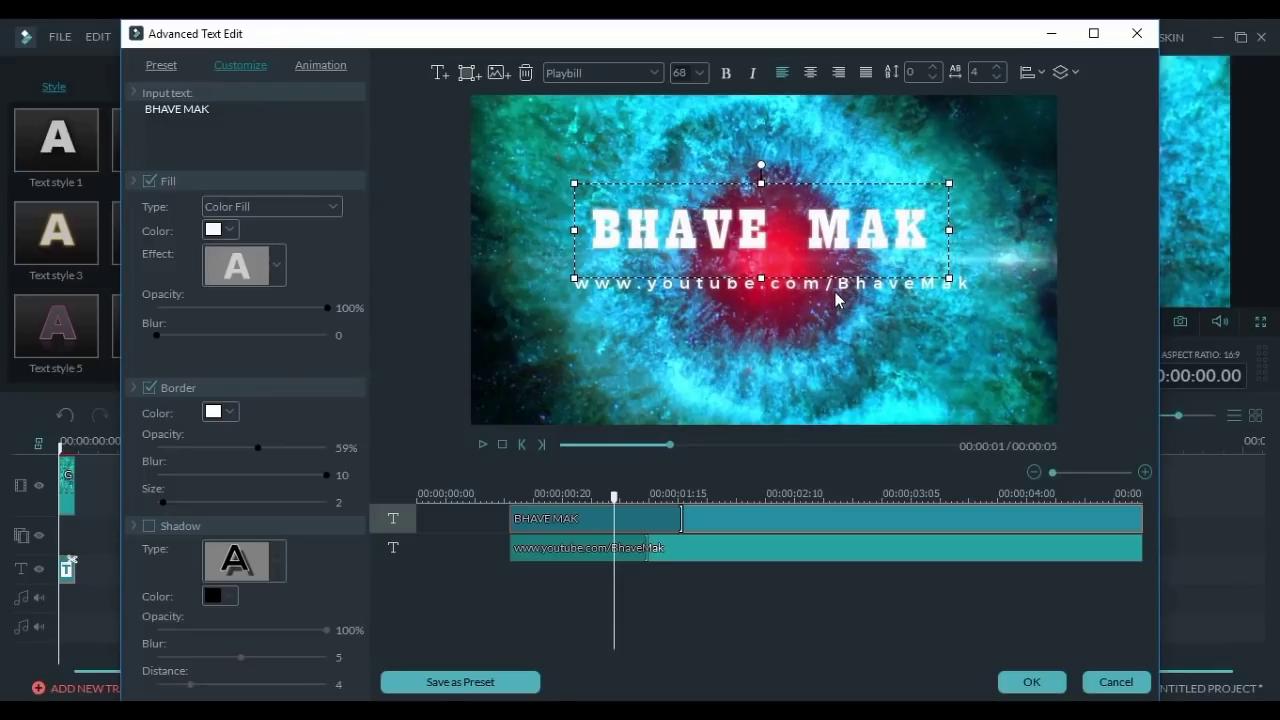
Make the whole channel address subtitle bold and centre-aligned
left_click(921, 305)
double_click(950, 283)
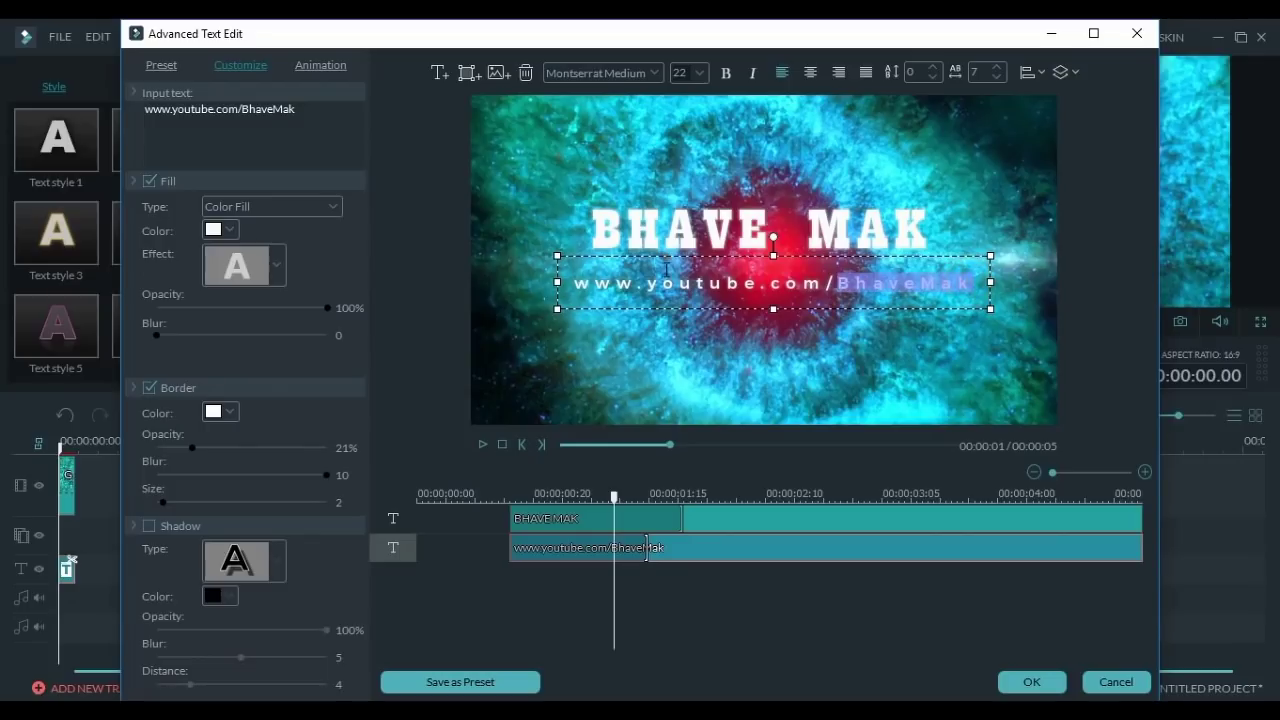
left_click_drag(975, 284, 578, 280)
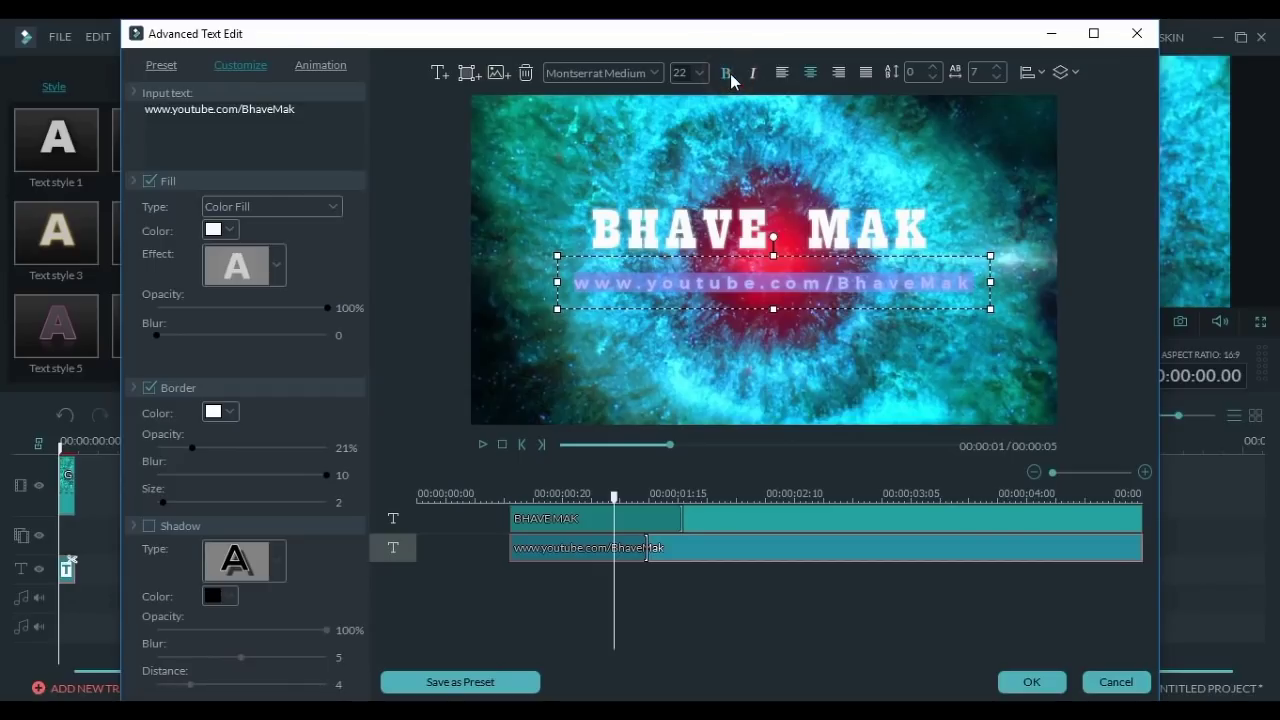
Change the fill colour of the whole main title to red
left_click(826, 228)
left_click_drag(926, 231, 586, 230)
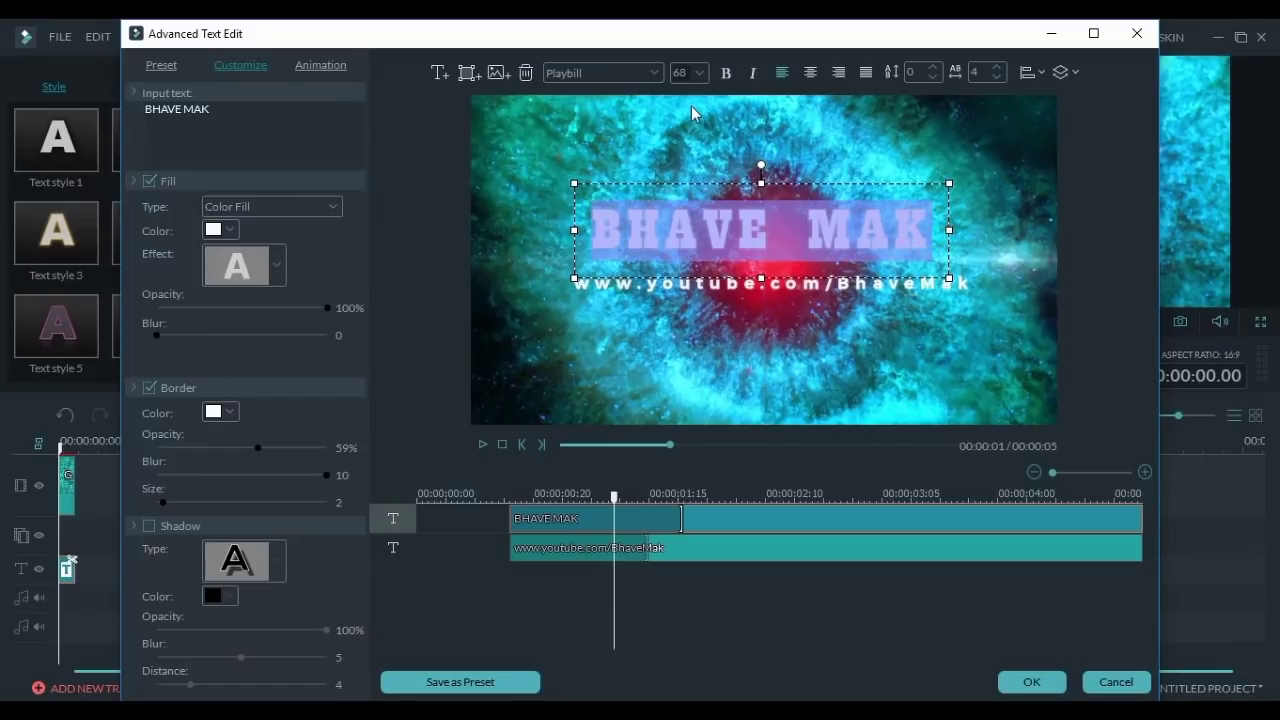
left_click(229, 230)
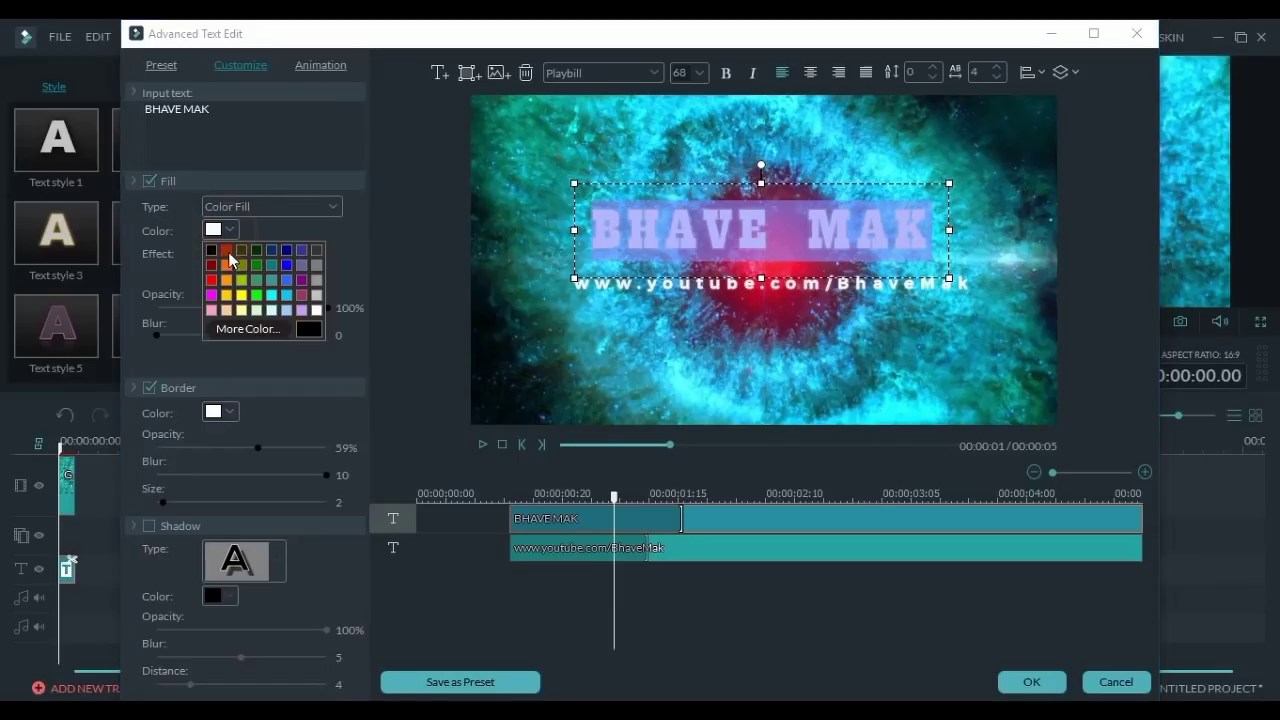
left_click(211, 282)
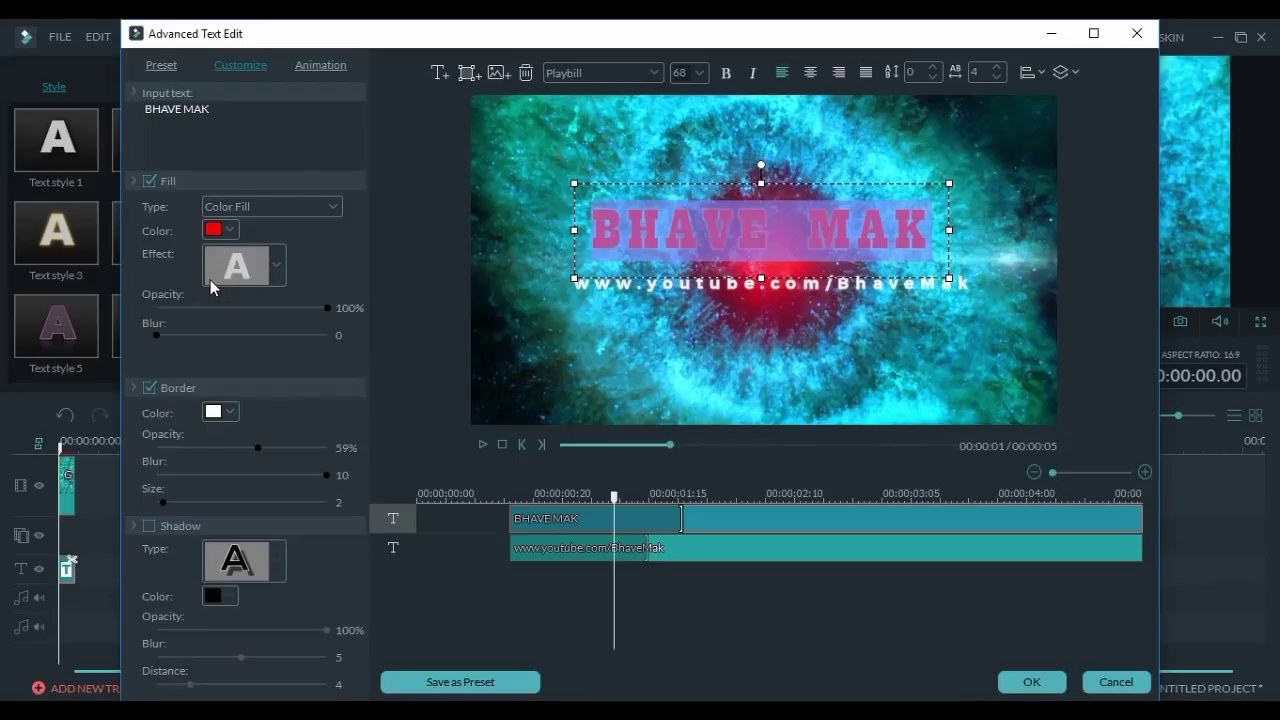
Apply the first solid turquoise letter effect to the main title's fill and set its border colour to black
left_click(276, 280)
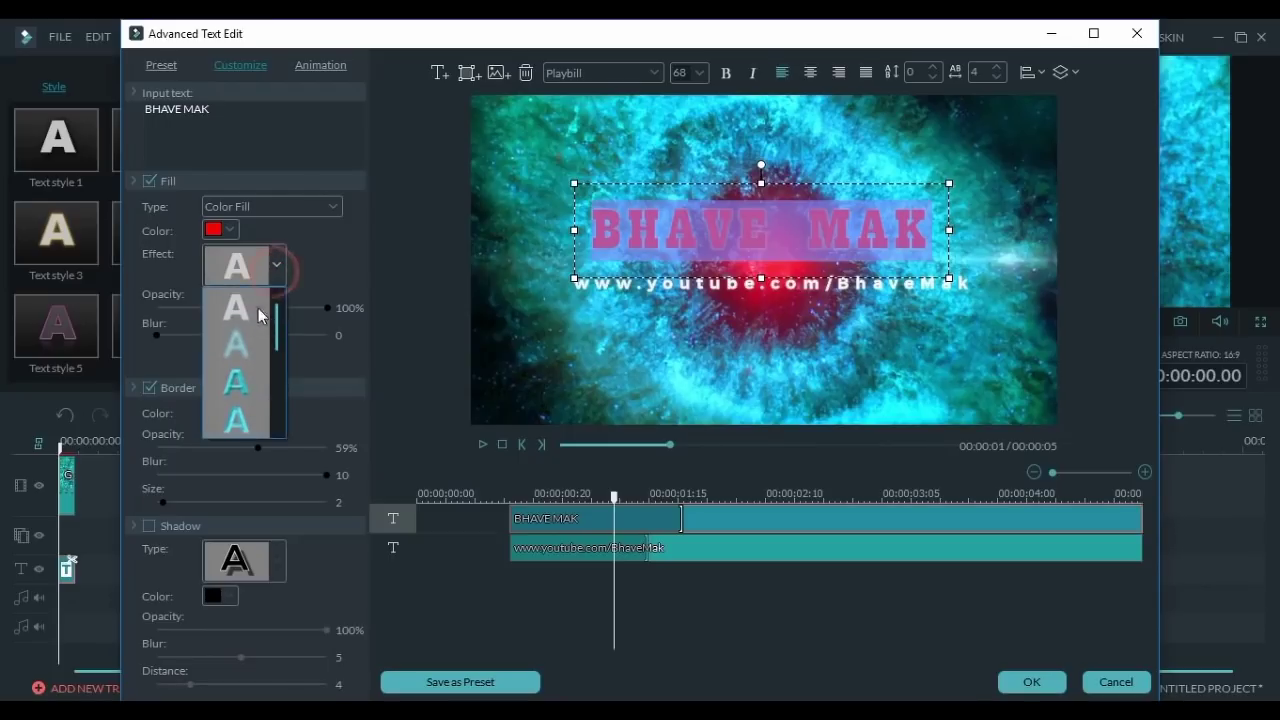
left_click(238, 392)
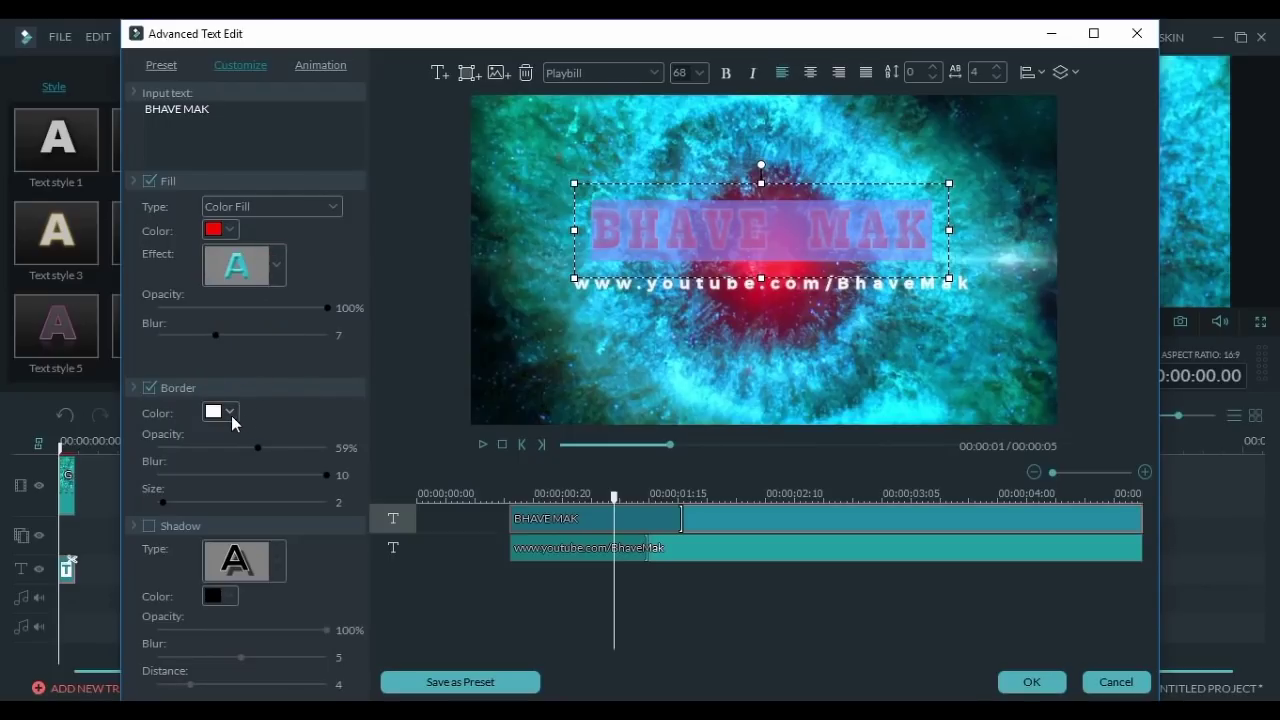
left_click(229, 413)
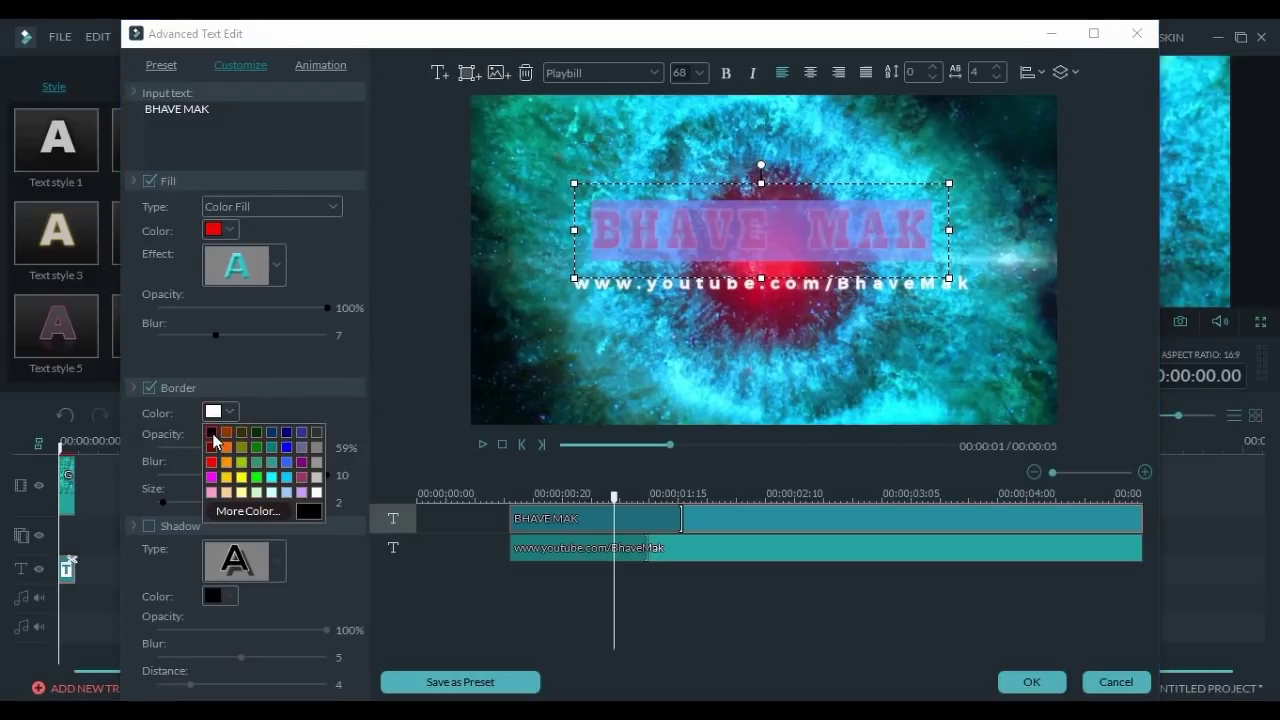
left_click(213, 441)
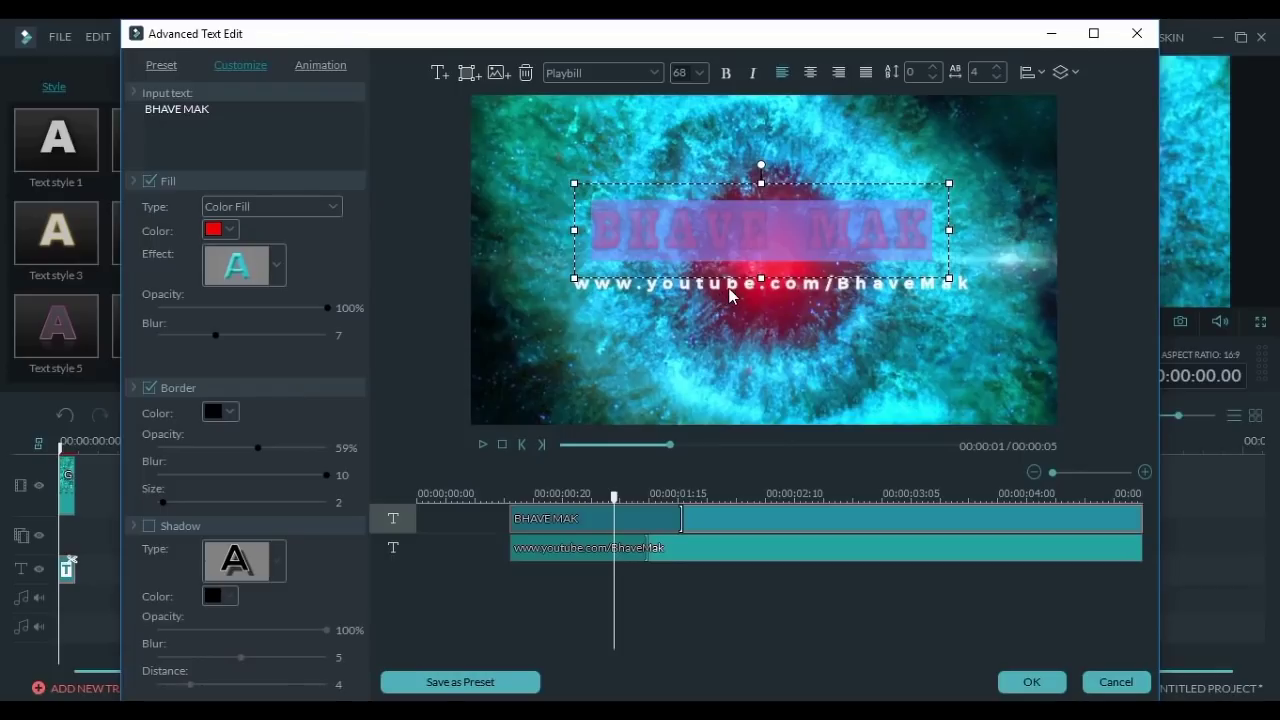
Nudge the channel address subtitle slightly up towards the main title and change its fill colour to yellow
left_click(647, 547)
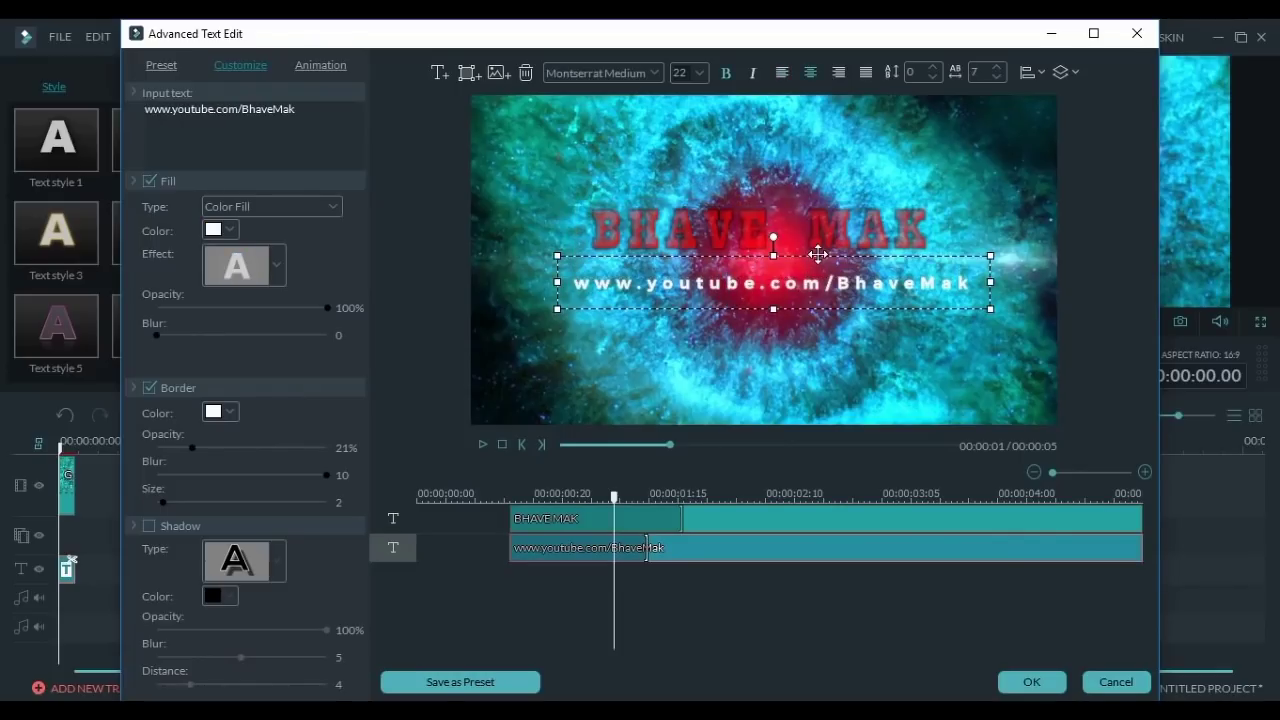
left_click_drag(818, 254, 818, 249)
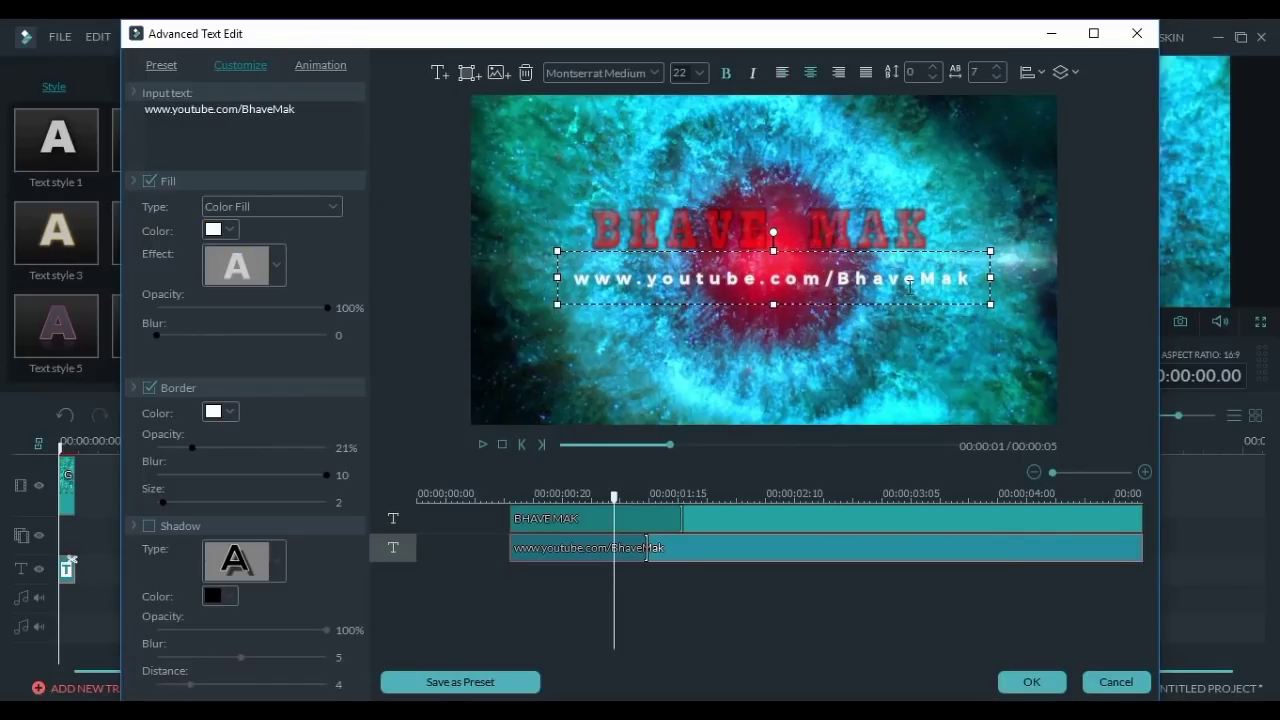
left_click_drag(349, 122, 68, 120)
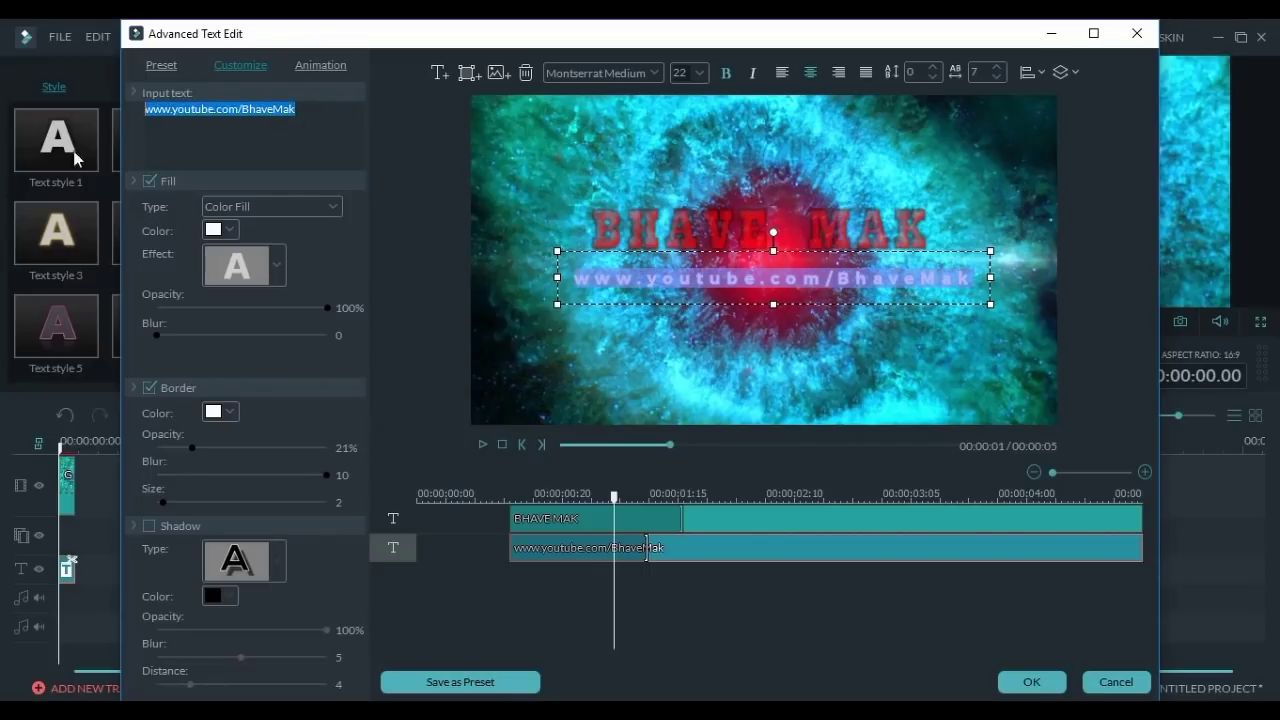
left_click(232, 232)
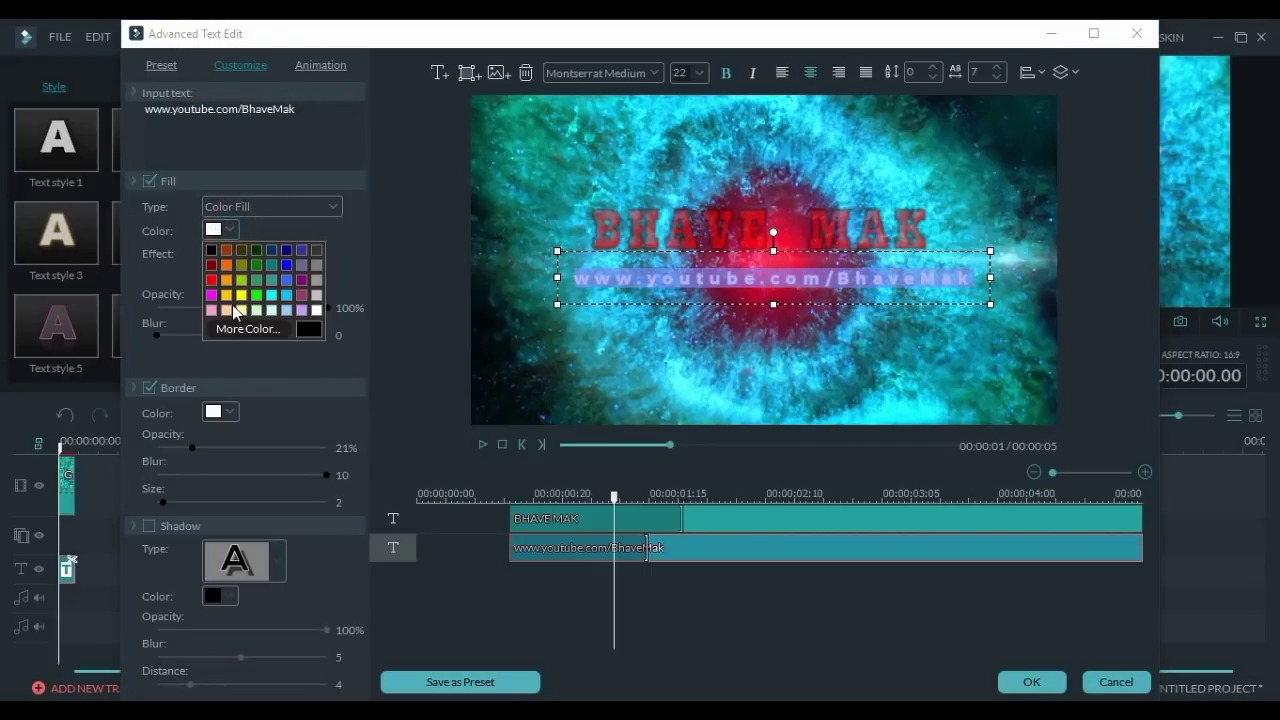
left_click(240, 304)
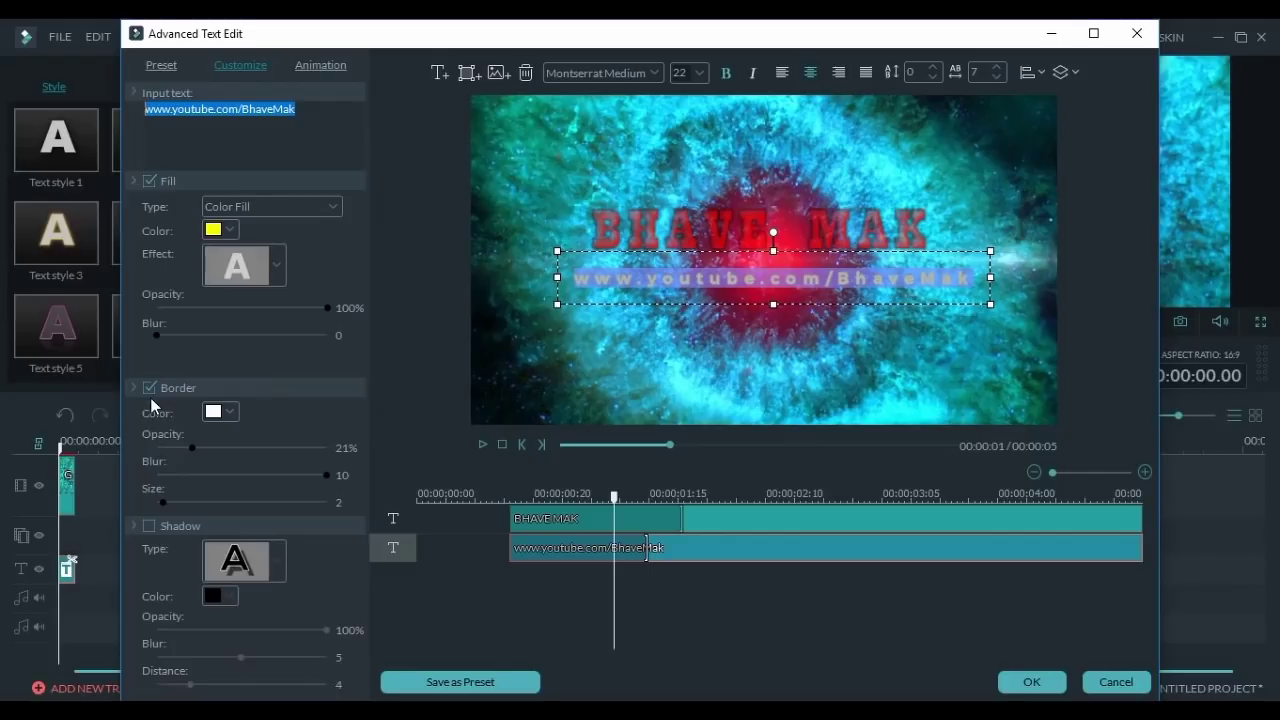
Set the channel address subtitle's border colour to black and give its fill the same turquoise letter effect as the main title
left_click(232, 412)
left_click(212, 442)
left_click(270, 276)
left_click(244, 388)
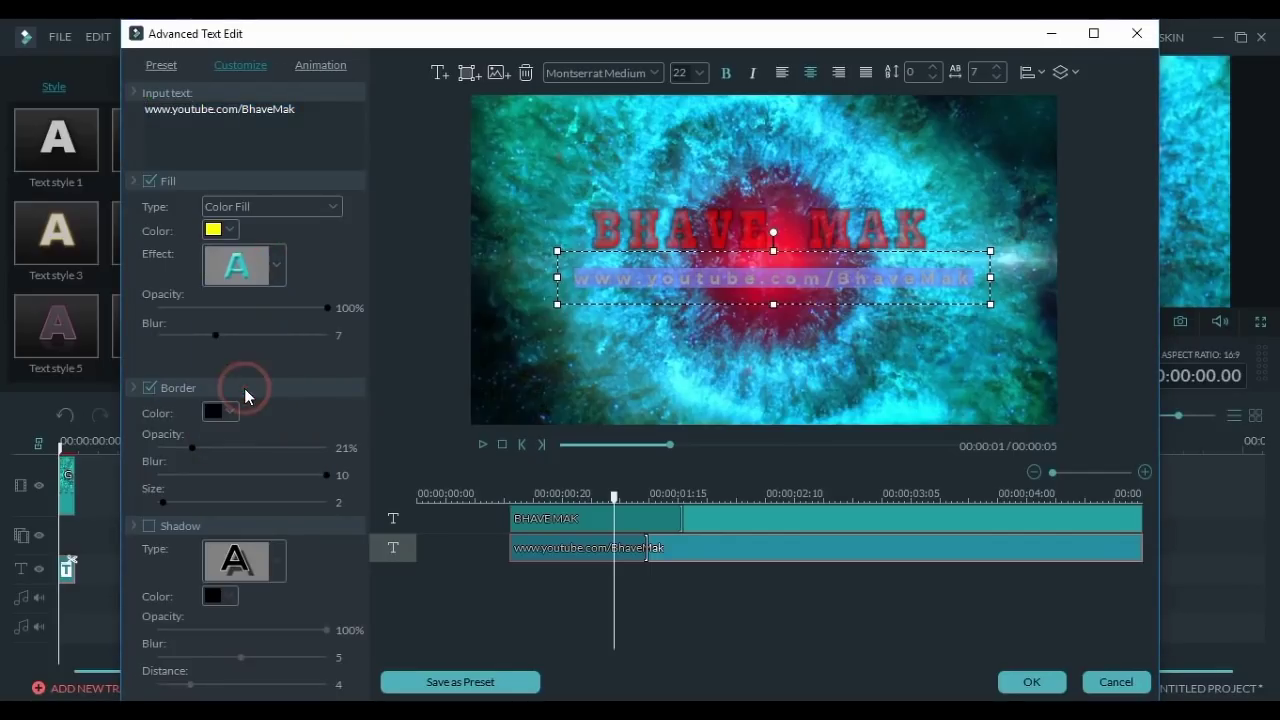
Set the channel address subtitle's font size to 28 and re-centre it beneath the main title
left_click(703, 76)
left_click(691, 150)
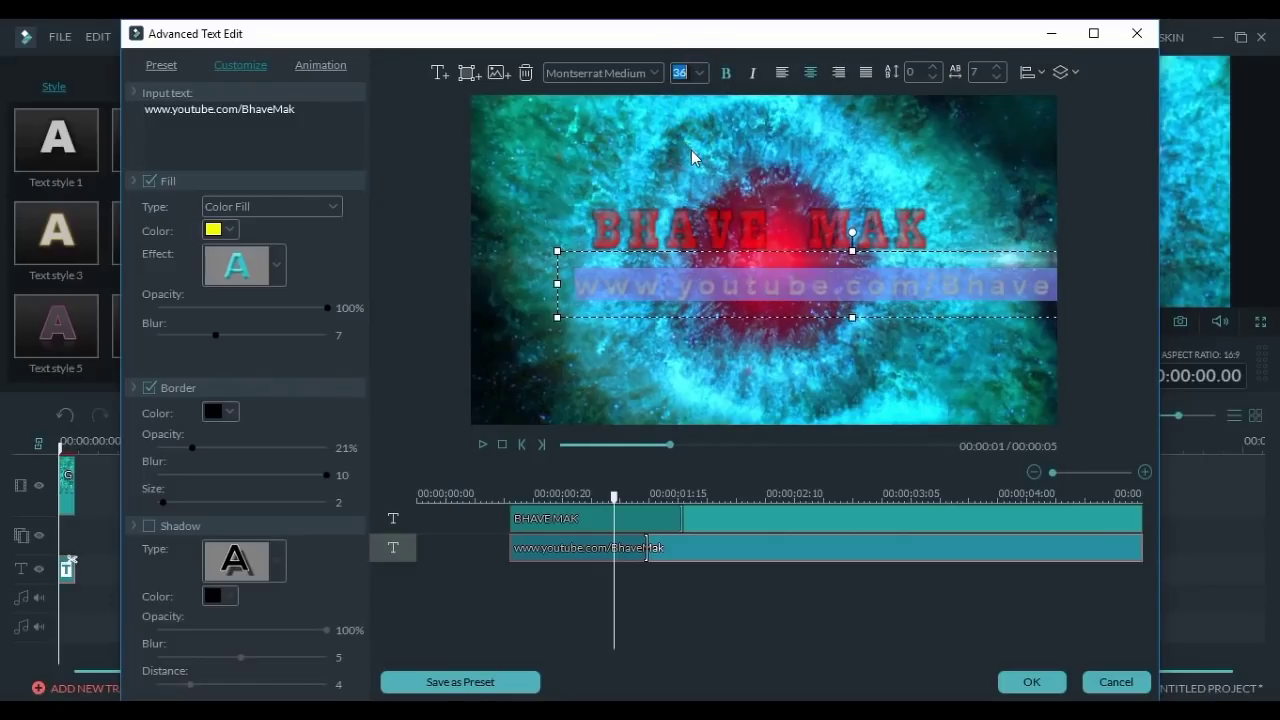
left_click(700, 72)
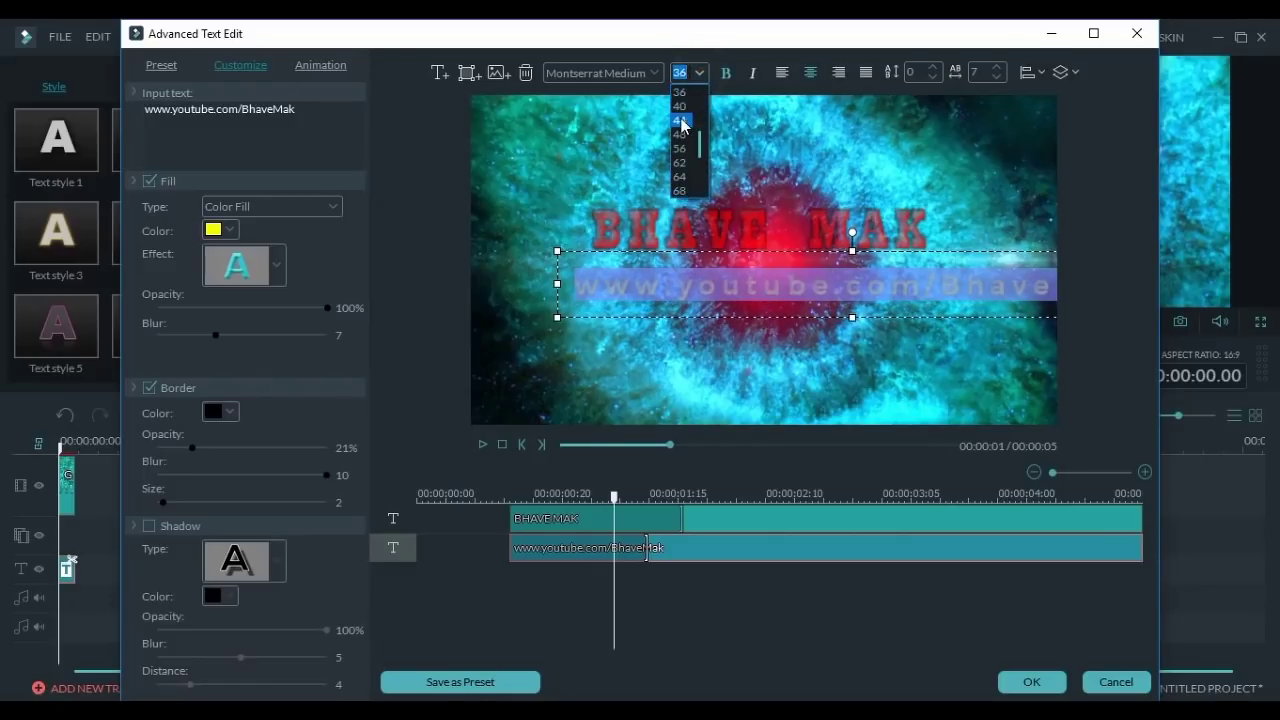
left_click(680, 105)
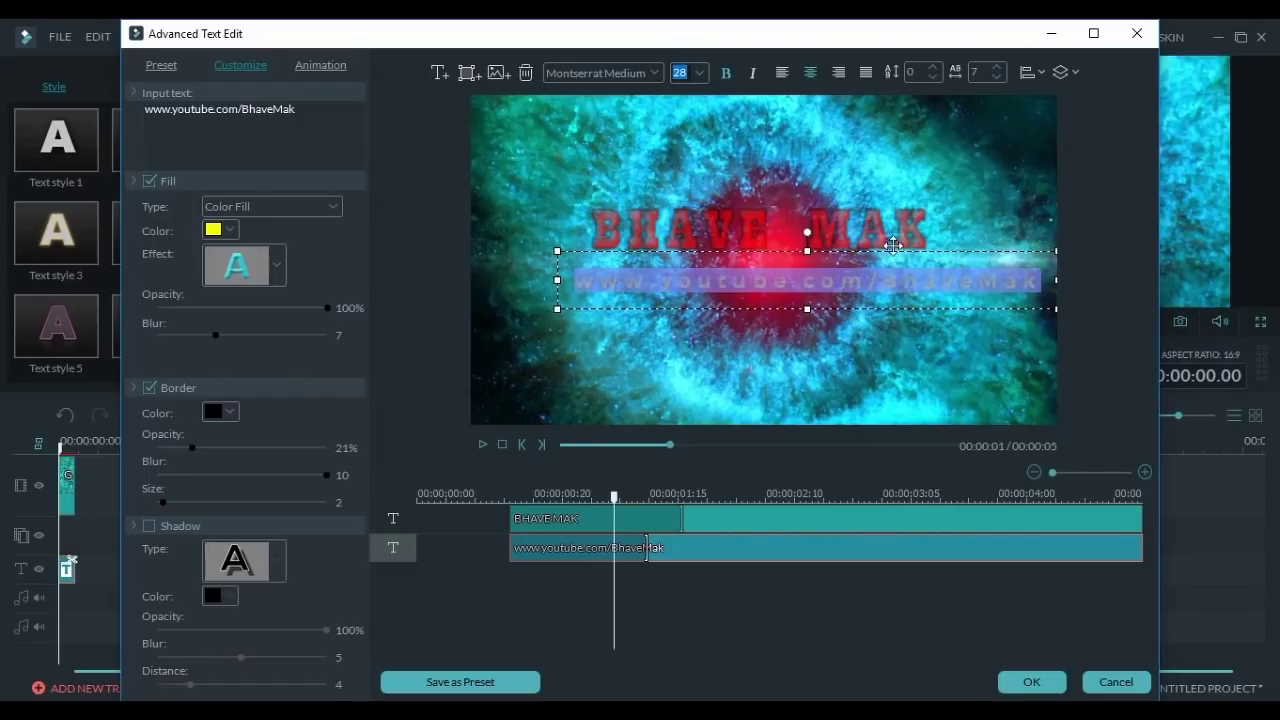
left_click_drag(879, 250, 853, 241)
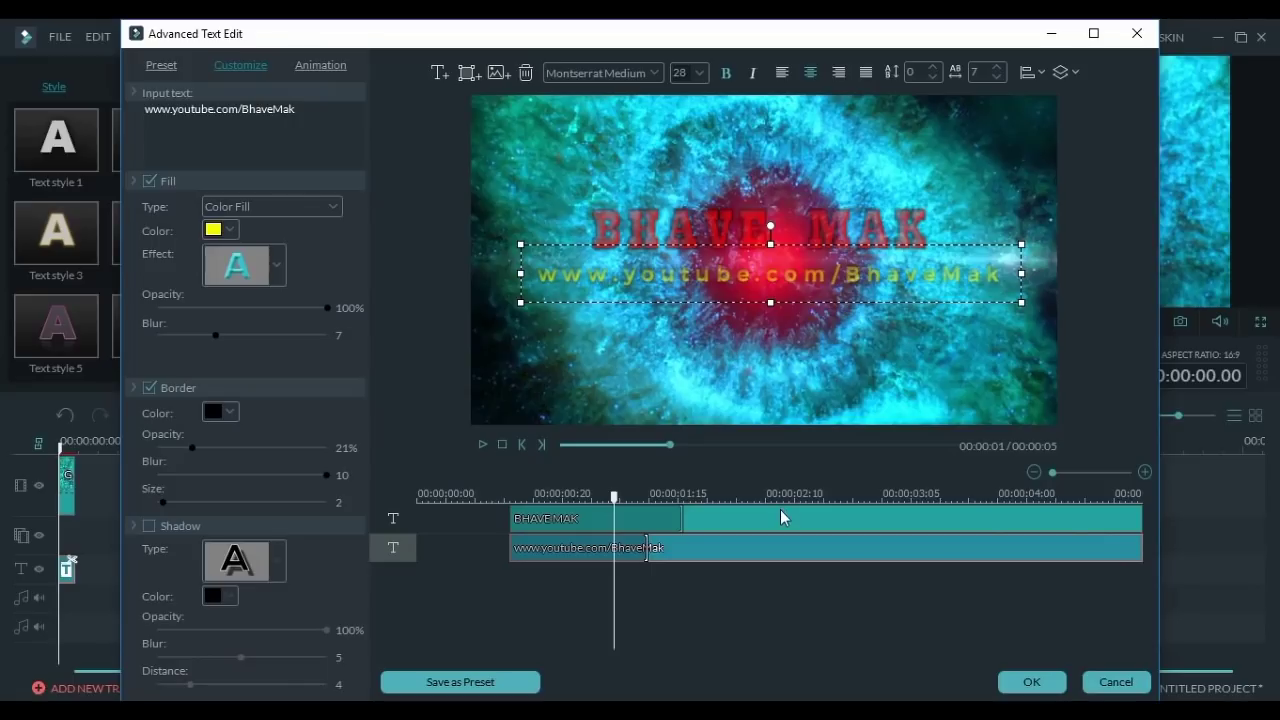
Play the title animation from the beginning in the advanced text editor and pause it at about 3 seconds
left_click(503, 444)
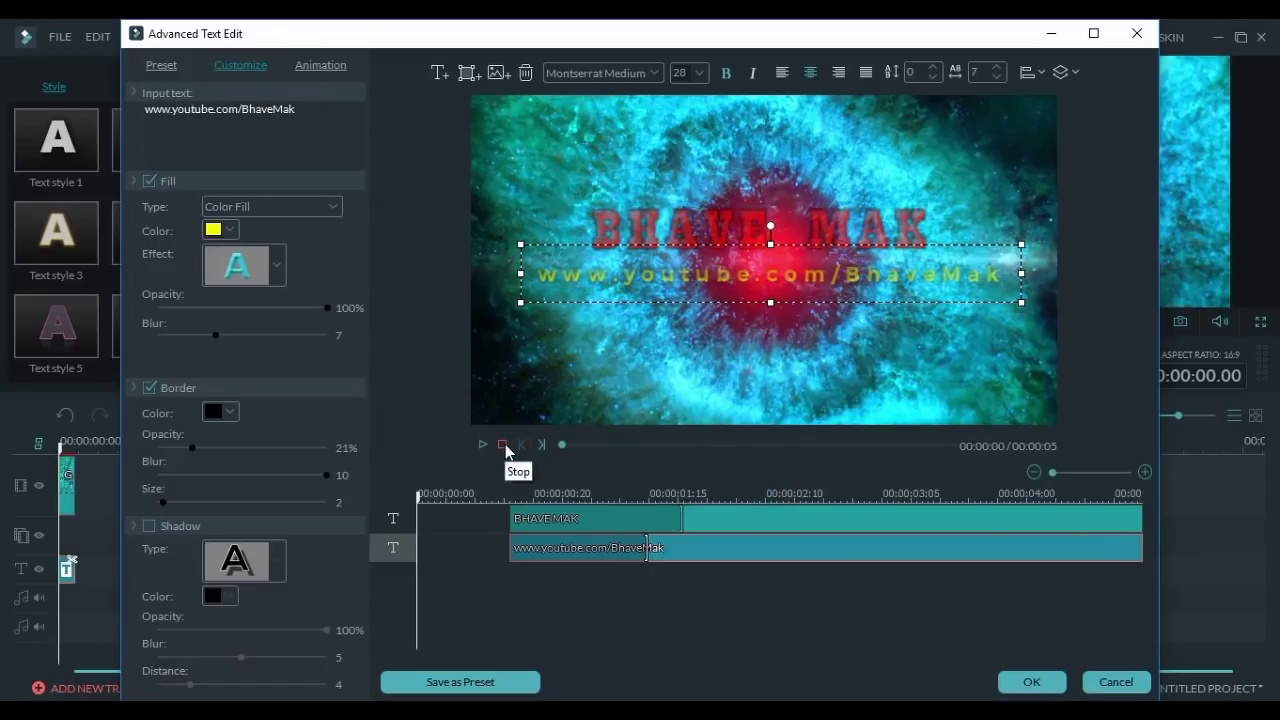
left_click(486, 443)
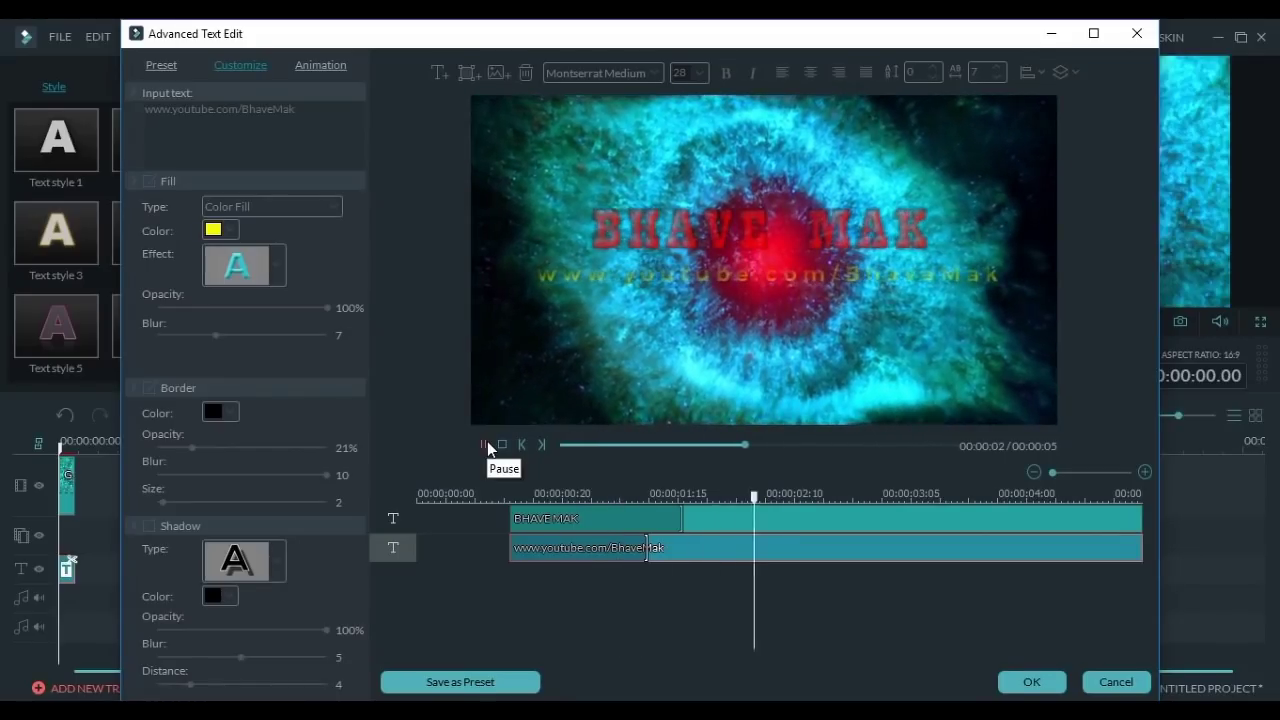
left_click(487, 441)
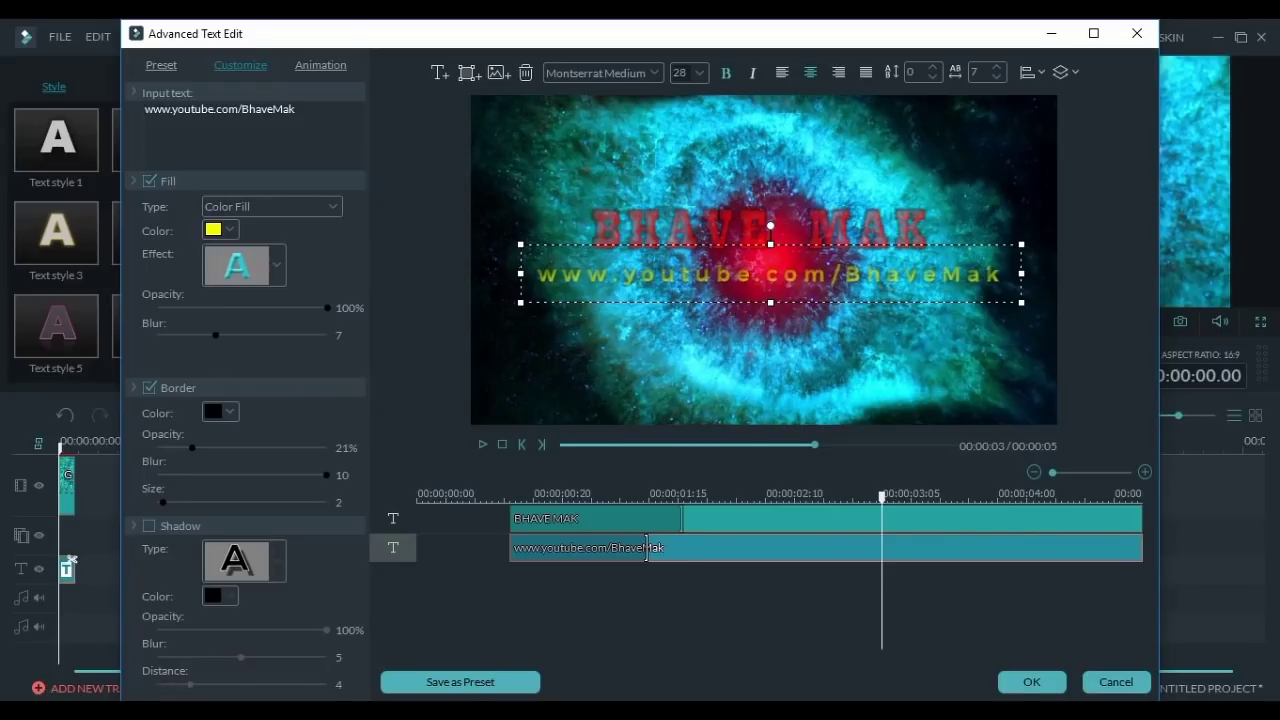
Try the last letter effect and the second, blurred turquoise one on the whole main title's fill
left_click(278, 266)
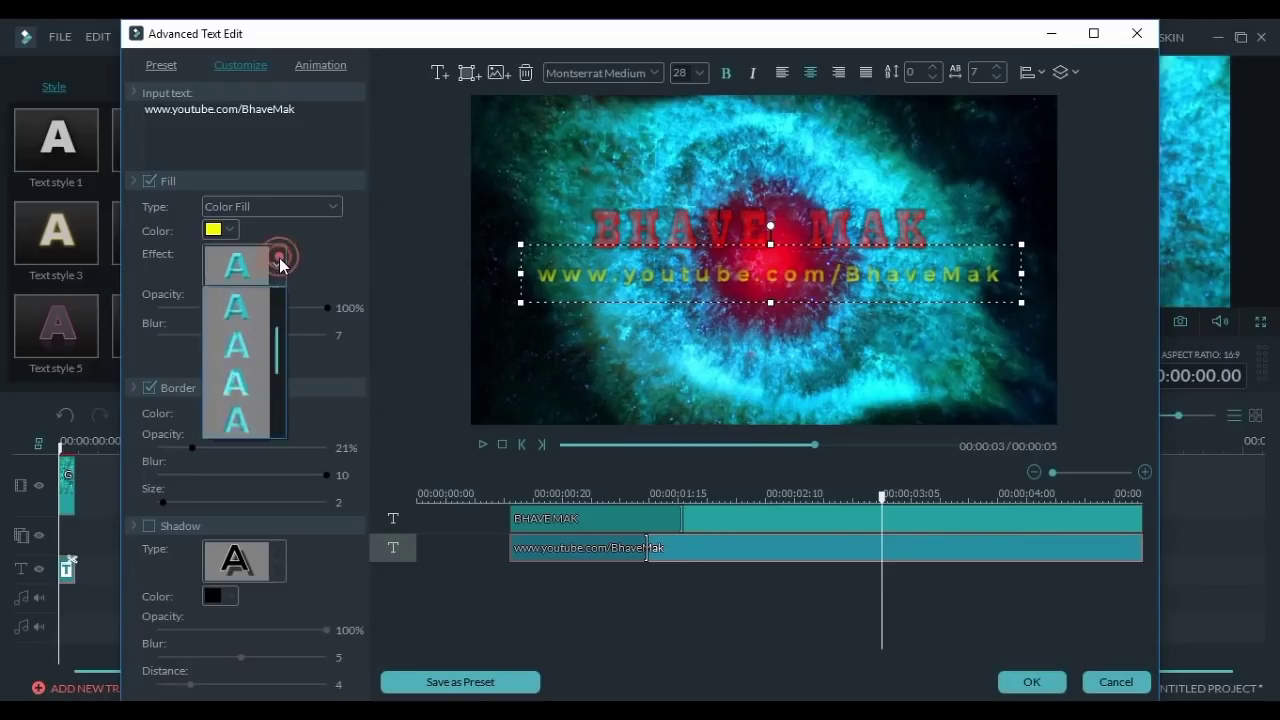
left_click(862, 222)
left_click(880, 228)
left_click_drag(880, 228, 730, 224)
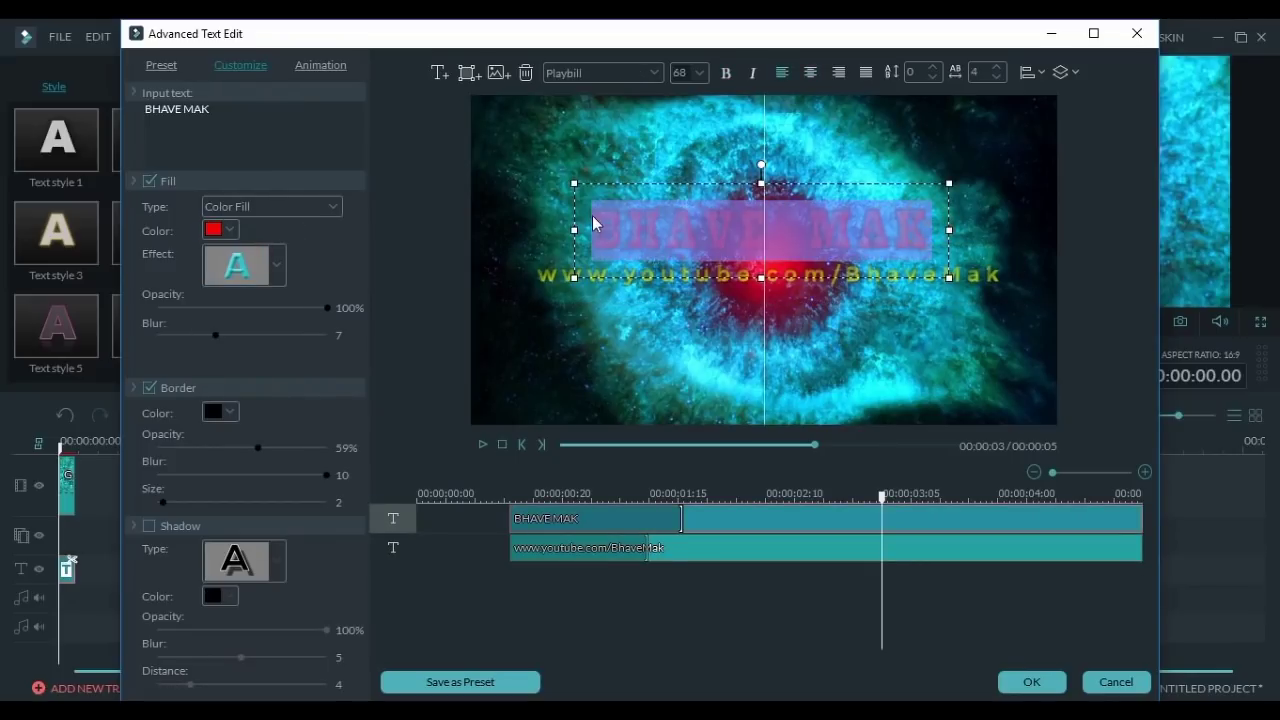
left_click(276, 265)
scroll(228, 395, "down", 2)
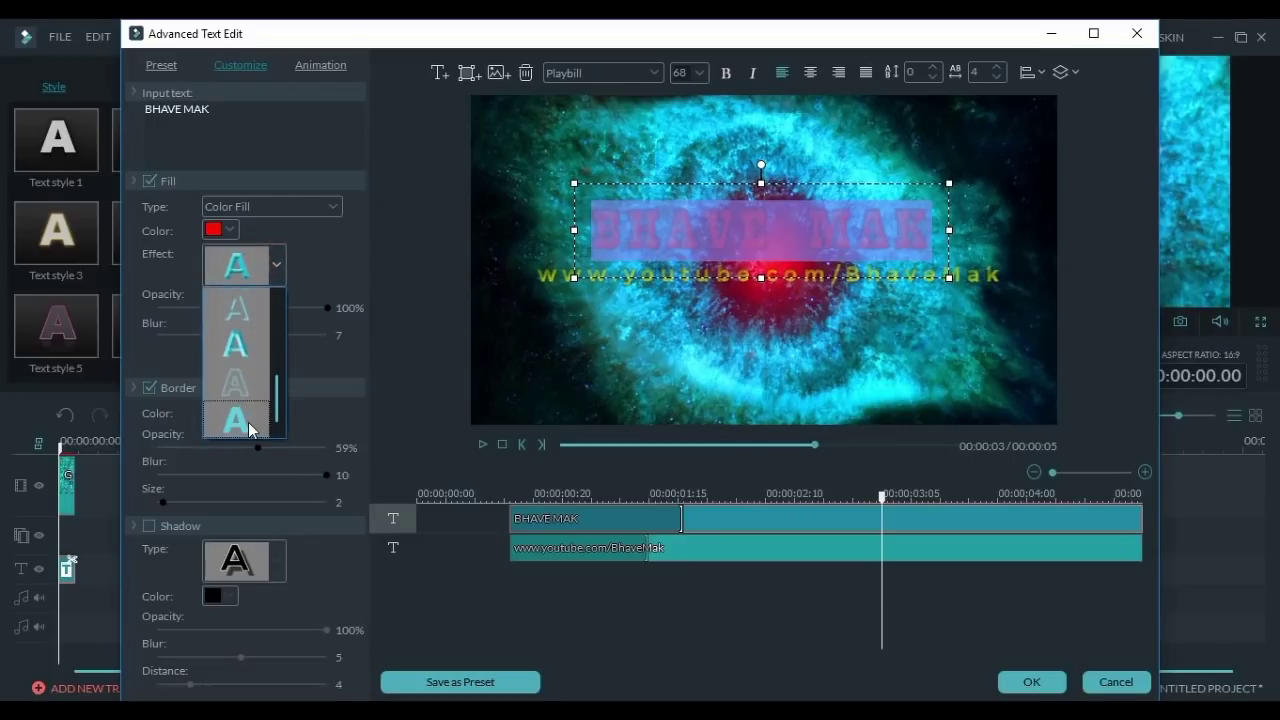
left_click(236, 420)
left_click(277, 265)
scroll(240, 362, "up", 4)
scroll(240, 362, "up", 2)
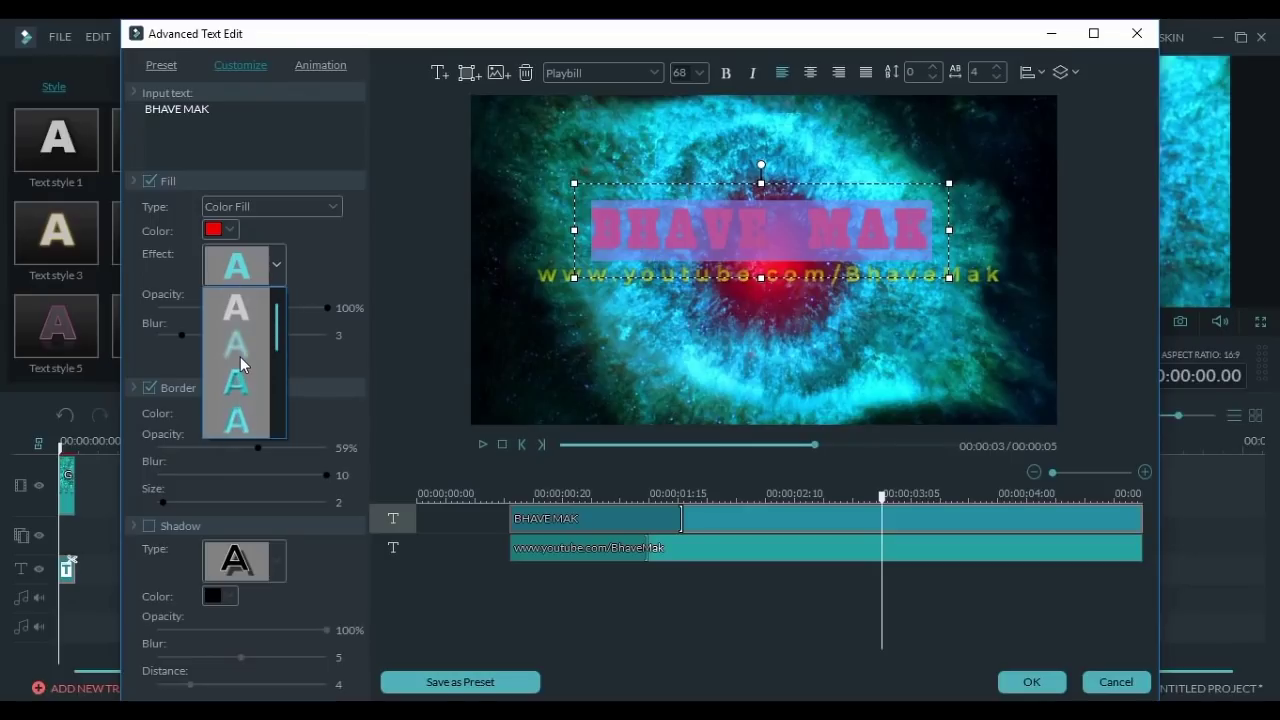
left_click(240, 350)
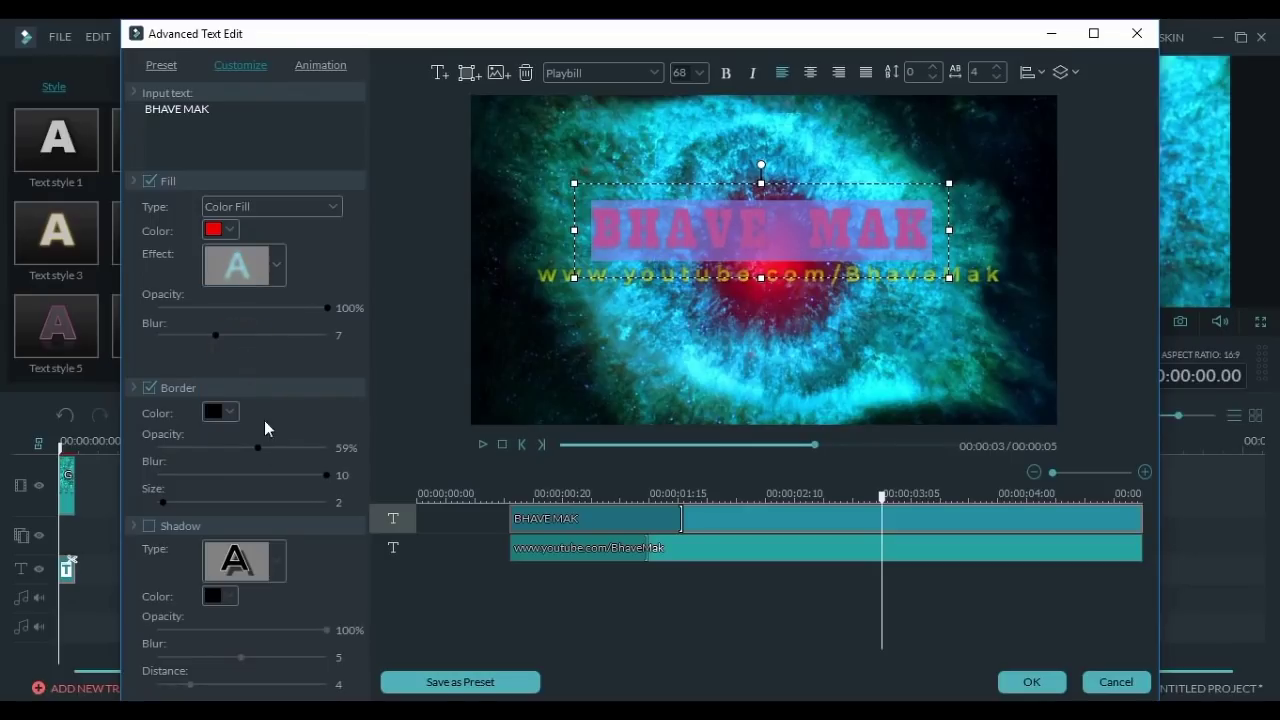
Apply the Text style 11 preset to the main title and preview the intro up to about 3 seconds
left_click(313, 67)
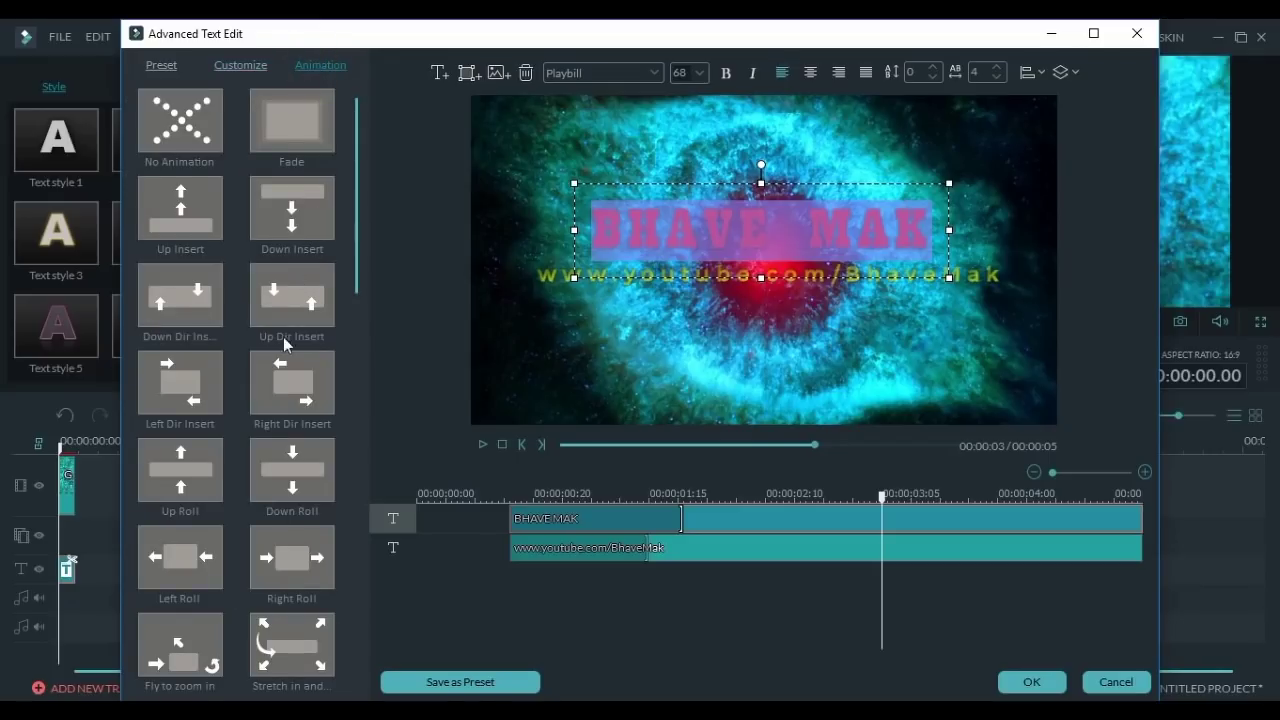
left_click_drag(356, 103, 357, 272)
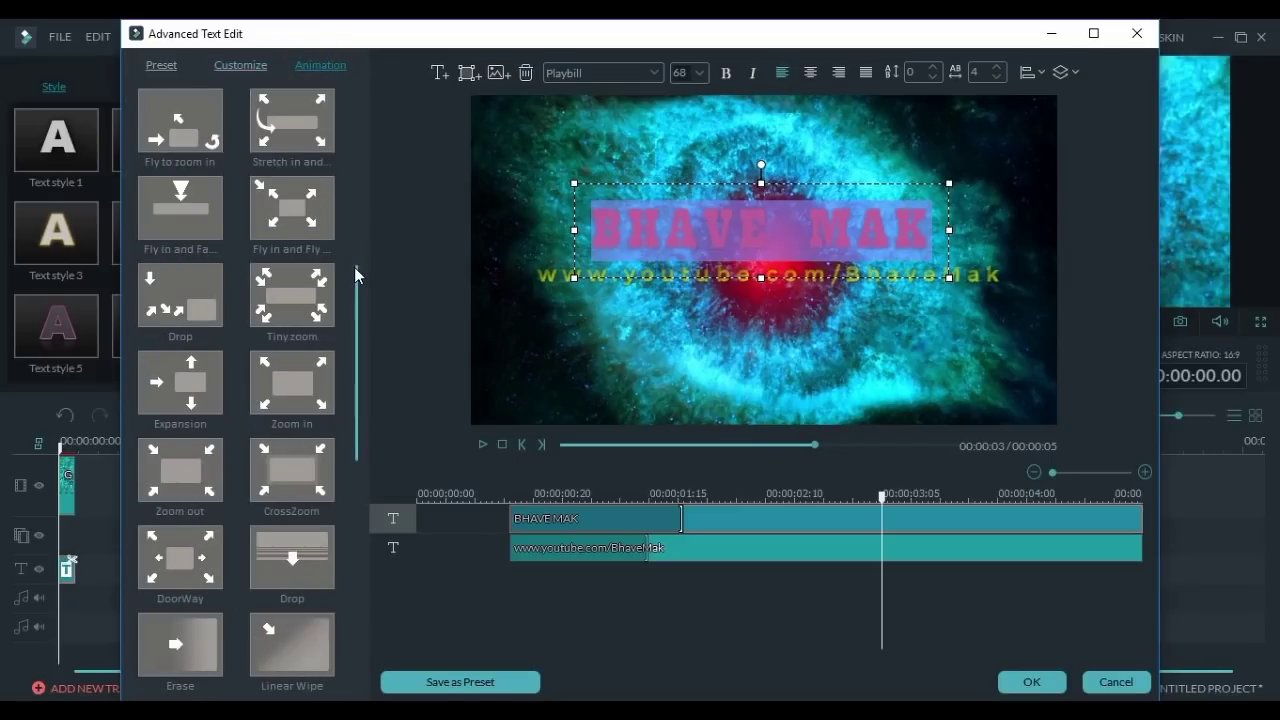
left_click(163, 65)
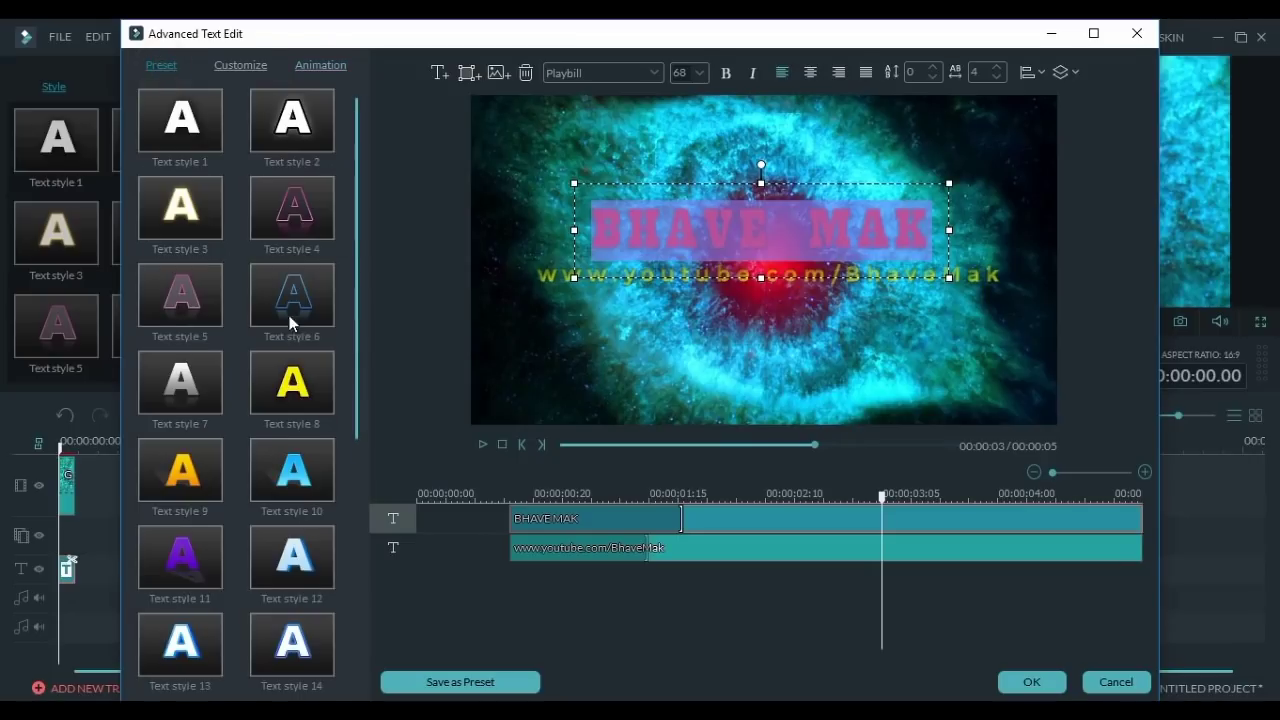
scroll(310, 398, "down", 2)
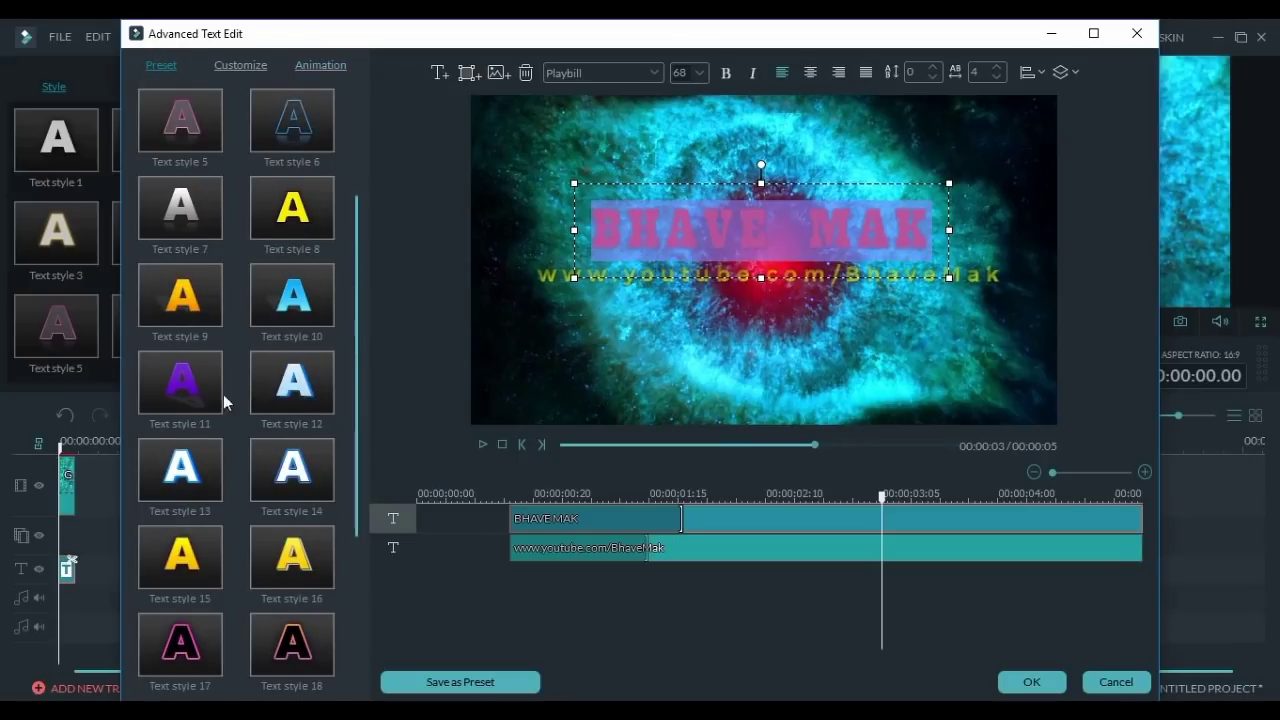
double_click(197, 382)
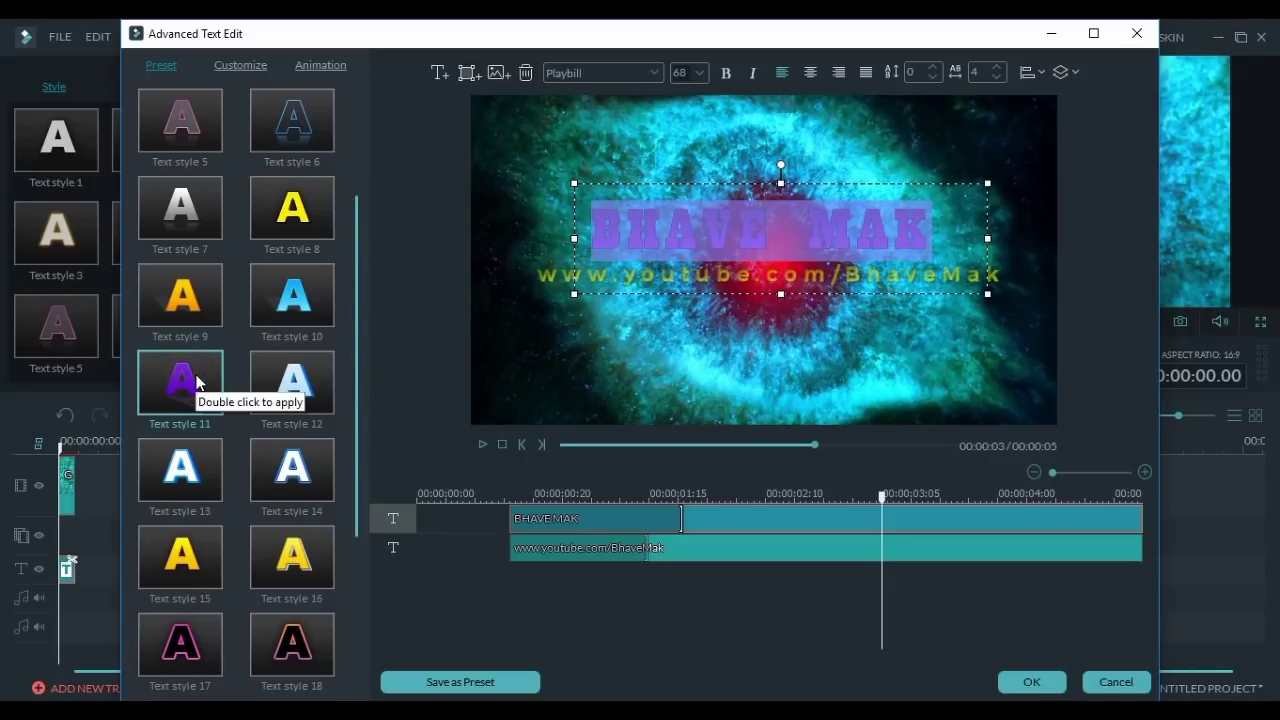
scroll(282, 458, "down", 3)
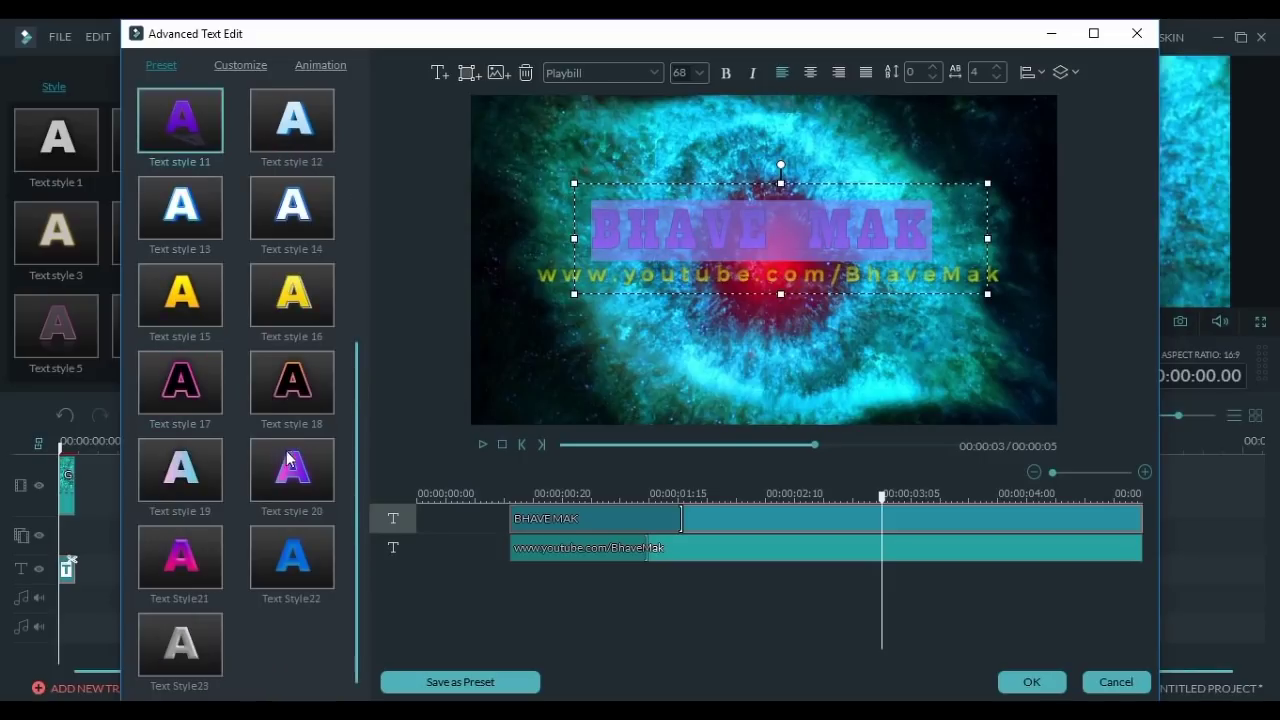
left_click(1012, 681)
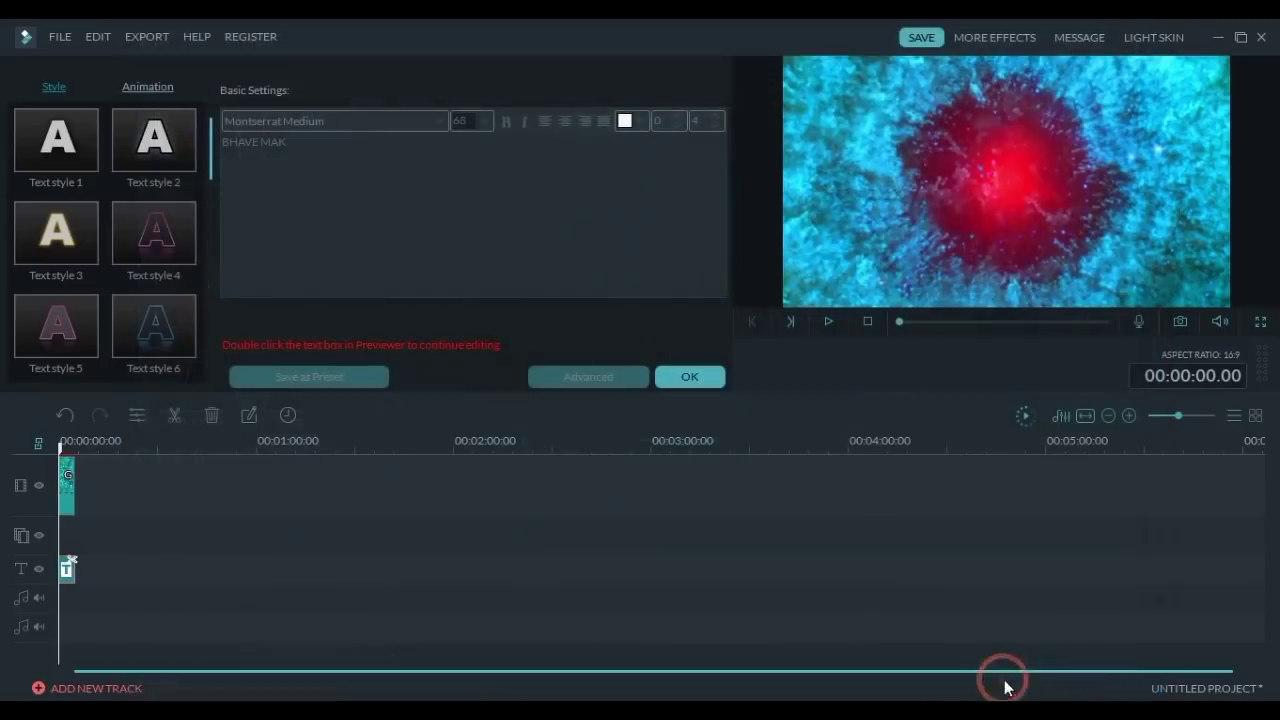
left_click(688, 379)
left_click(827, 320)
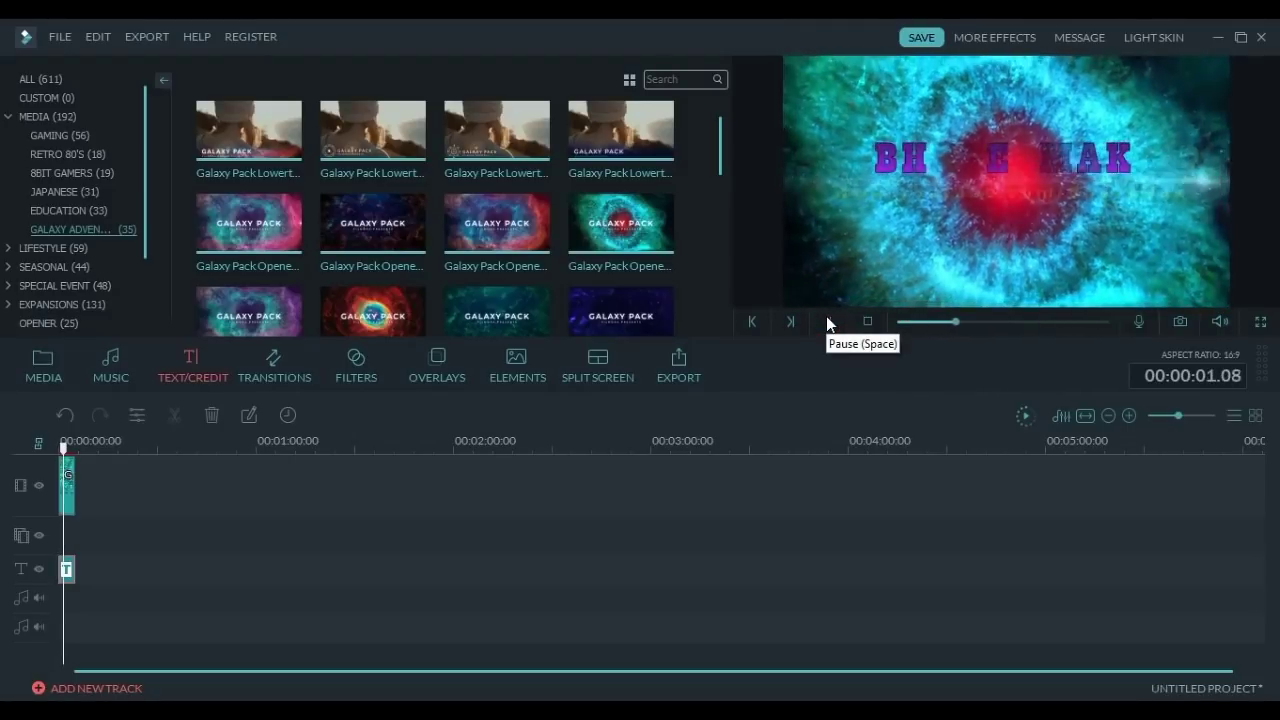
left_click(826, 316)
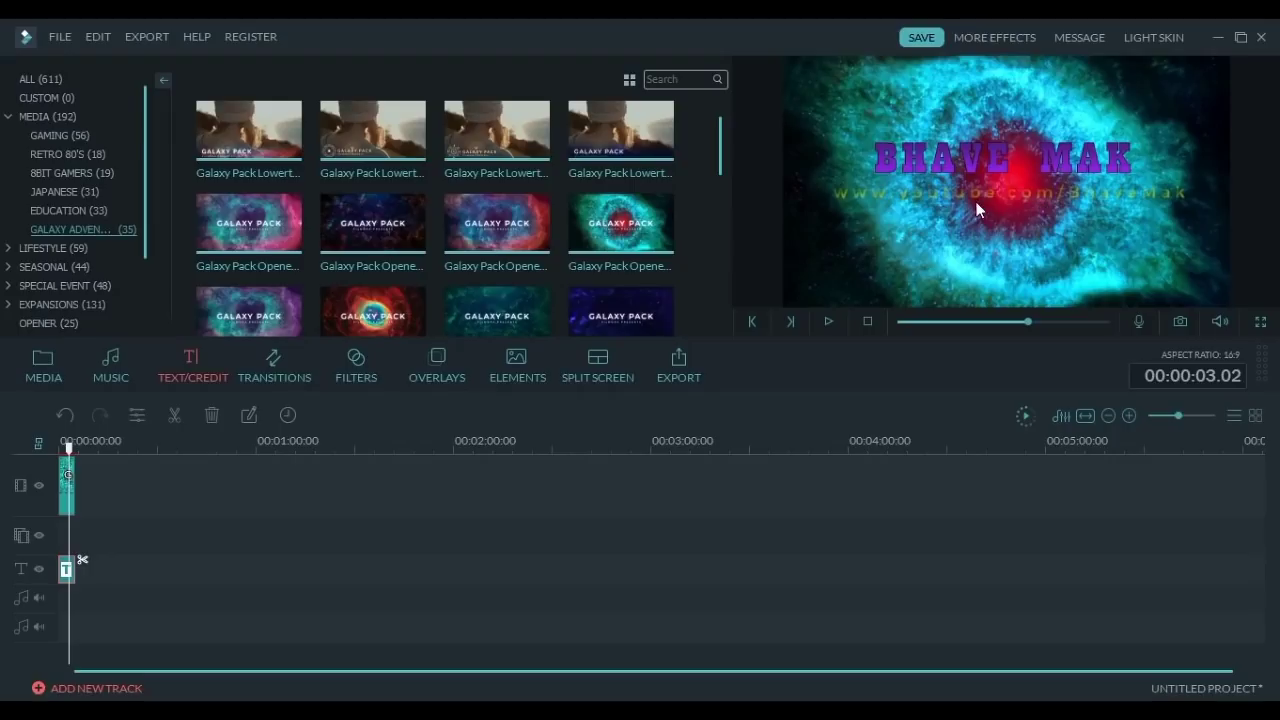
Reopen the opener's advanced text editing and give the channel address subtitle's fill the second, blurred turquoise letter effect
double_click(65, 568)
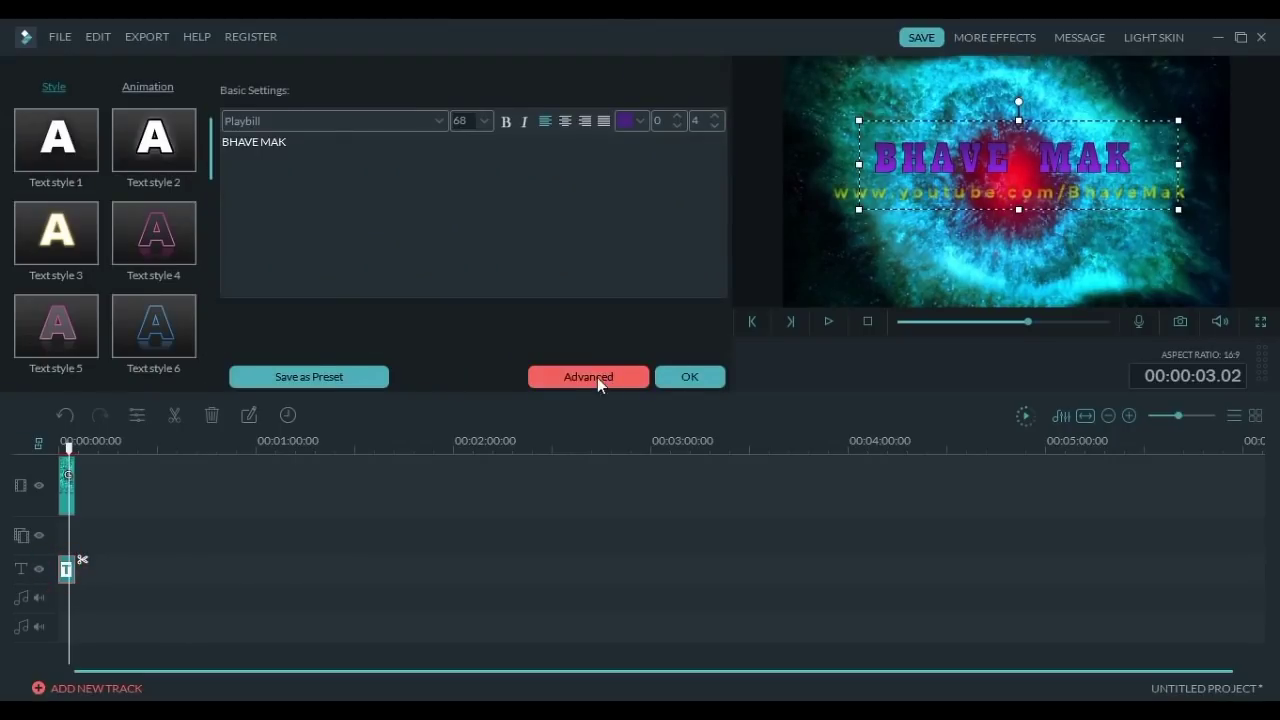
left_click(597, 377)
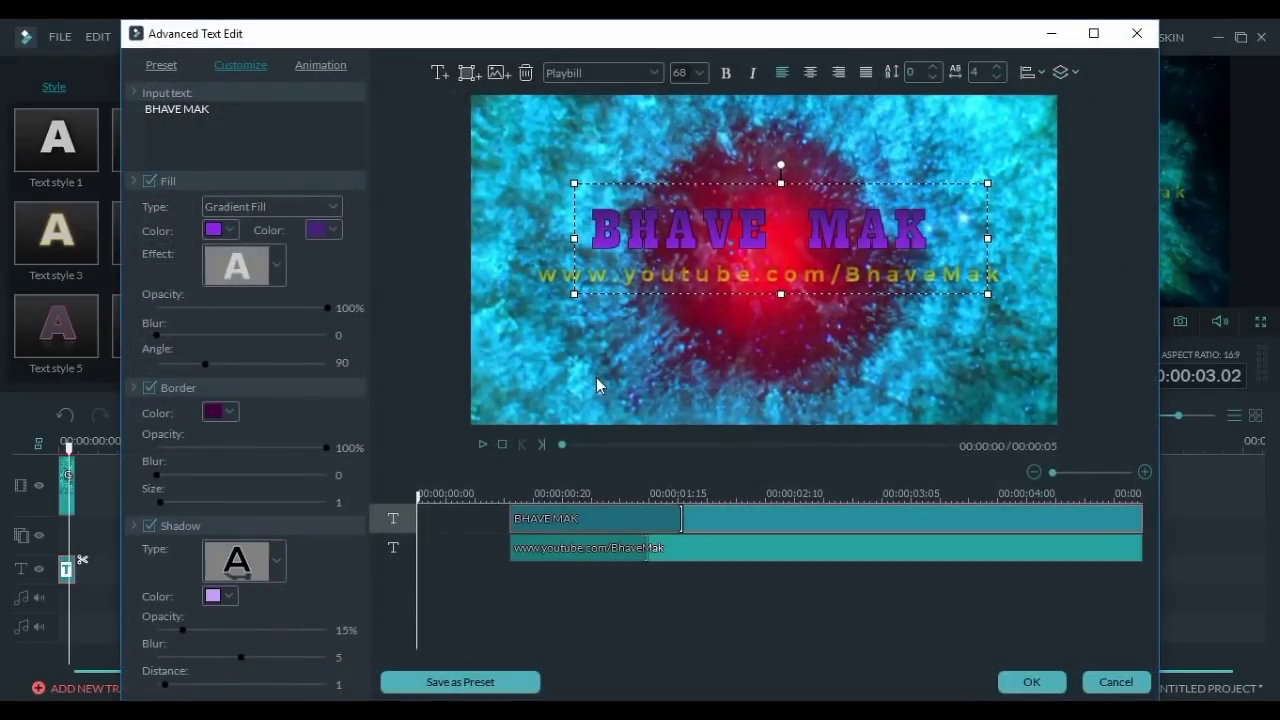
left_click(688, 550)
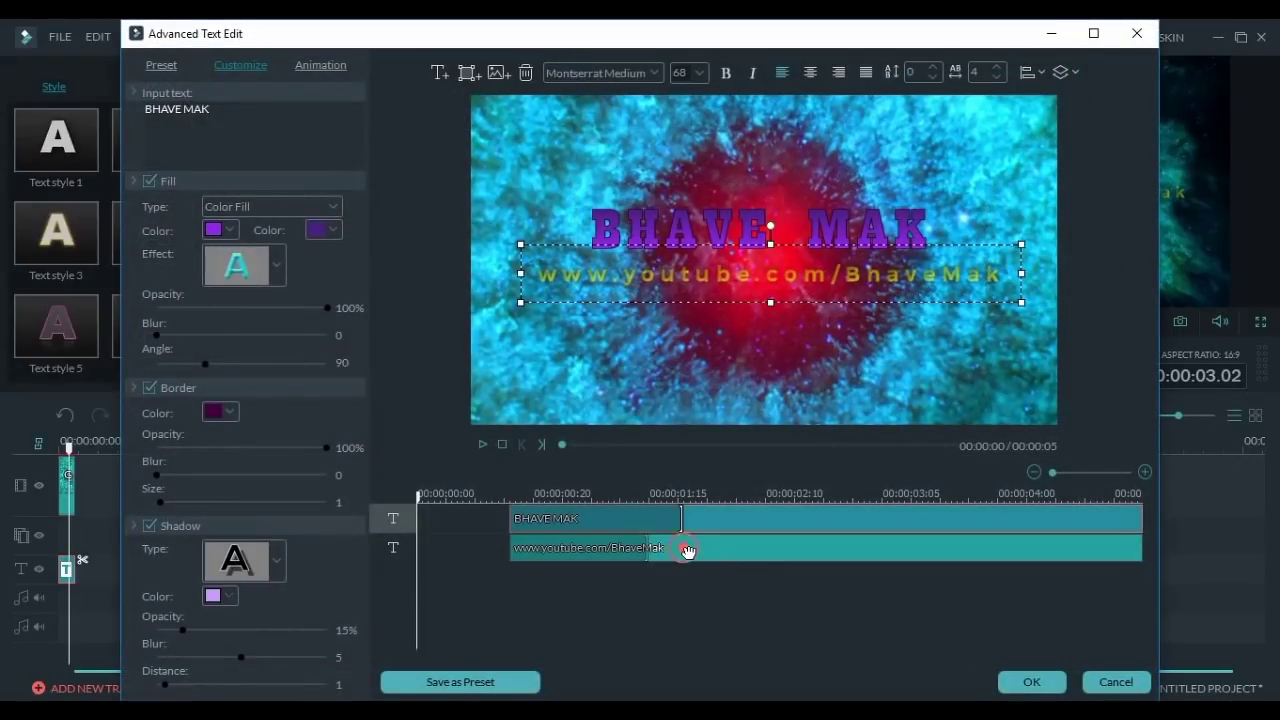
left_click(277, 264)
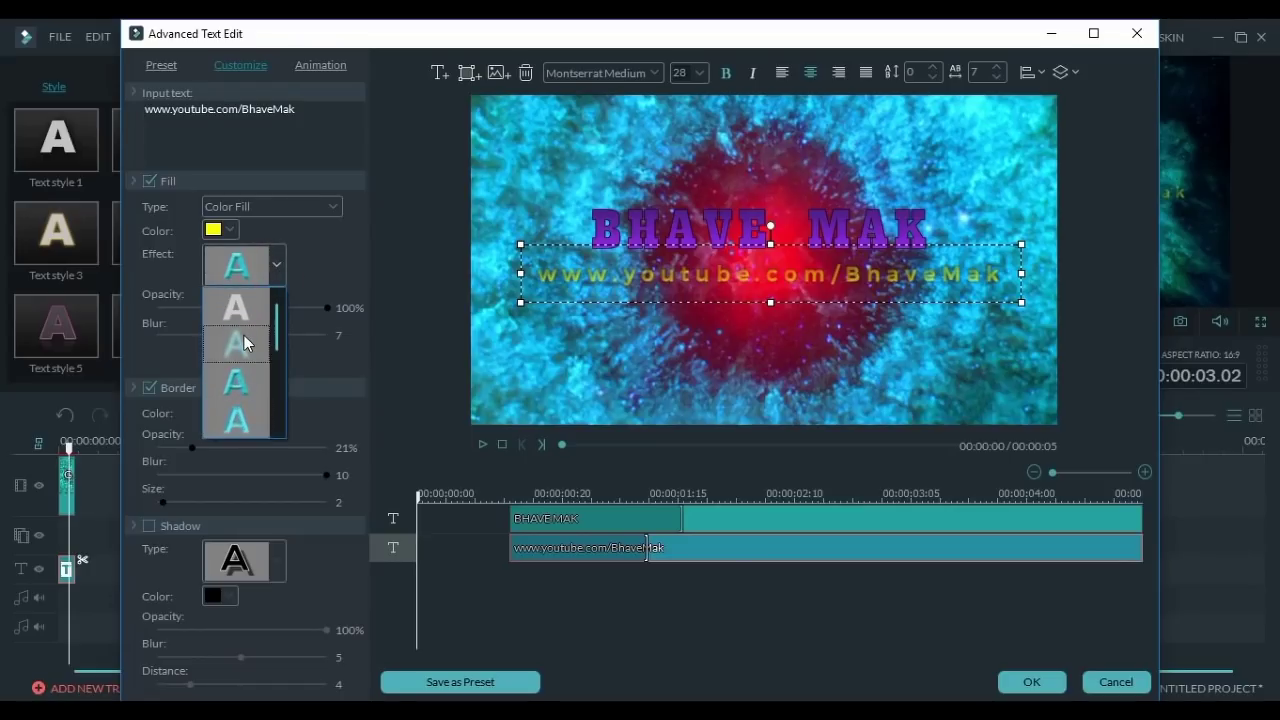
left_click(245, 340)
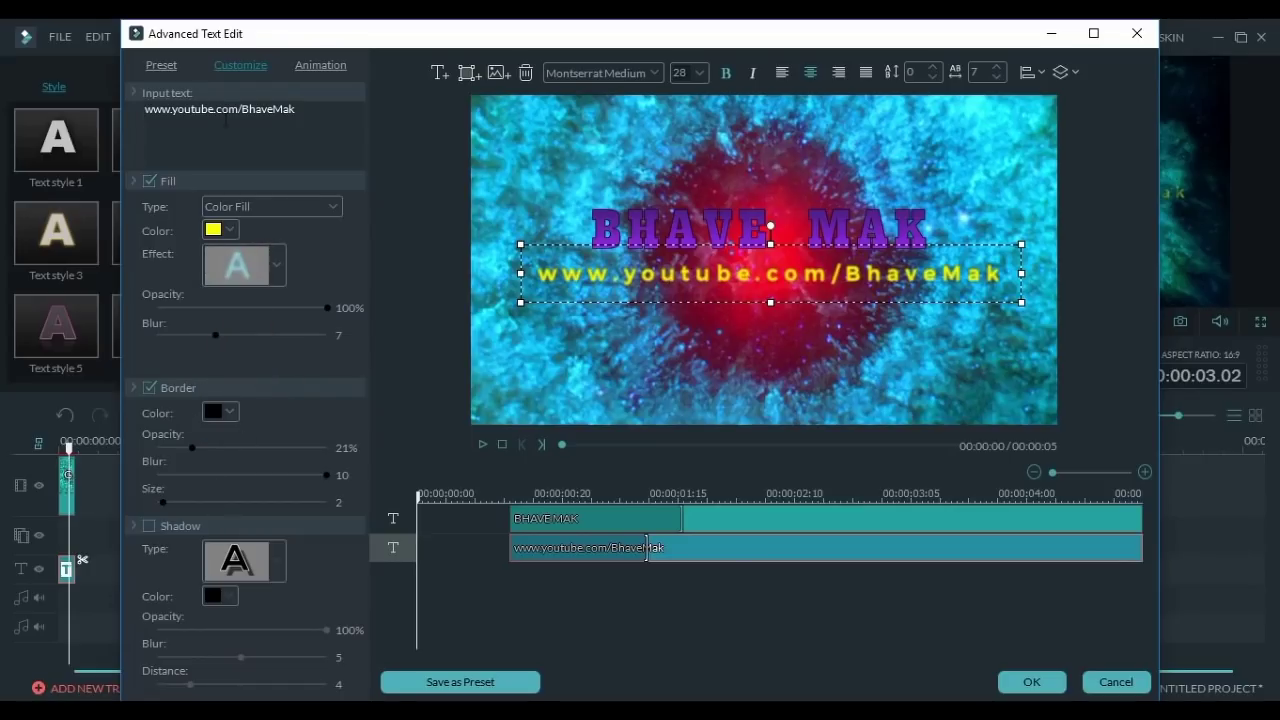
Apply the Text style 13 preset to the channel address subtitle and accept the text changes
left_click(161, 65)
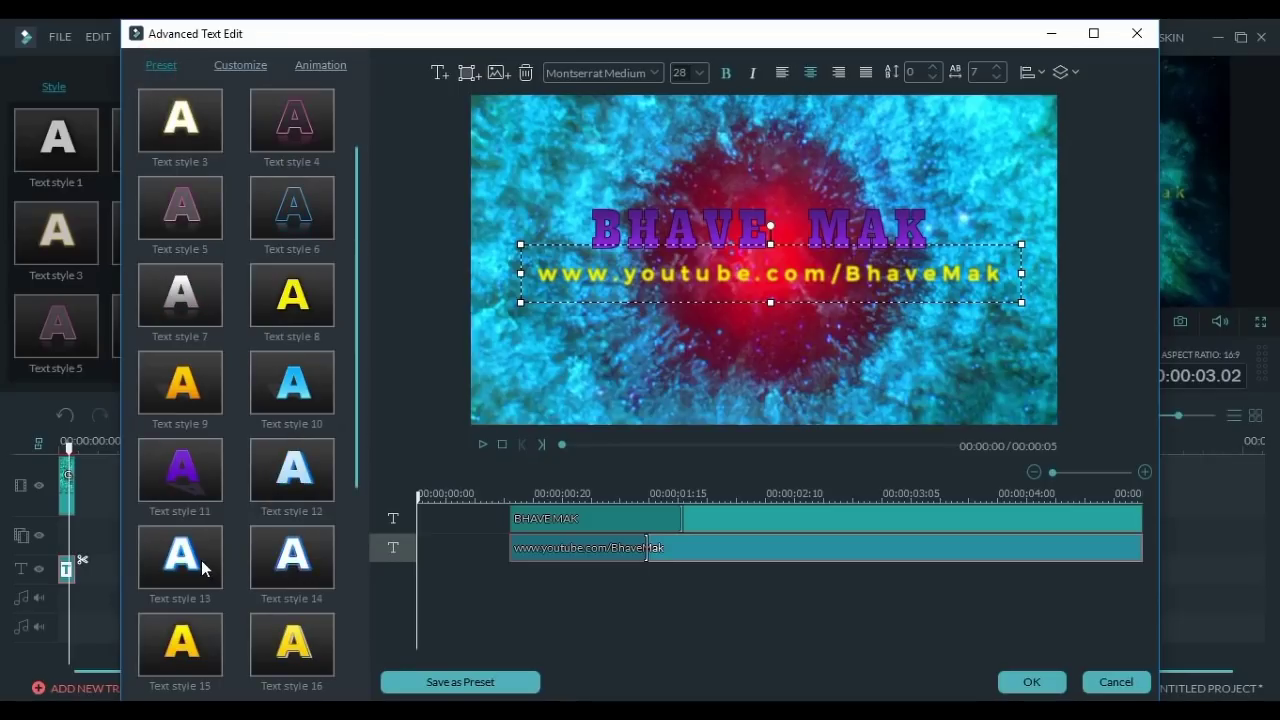
left_click(191, 551)
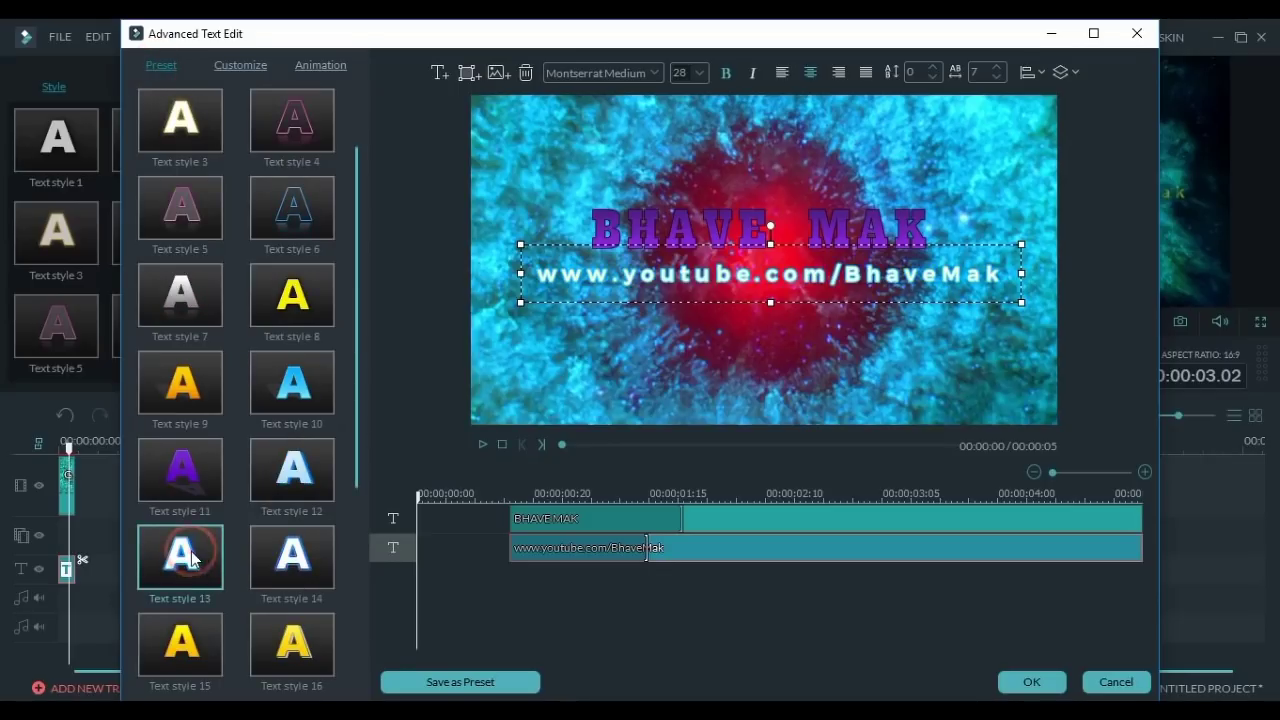
left_click(1056, 686)
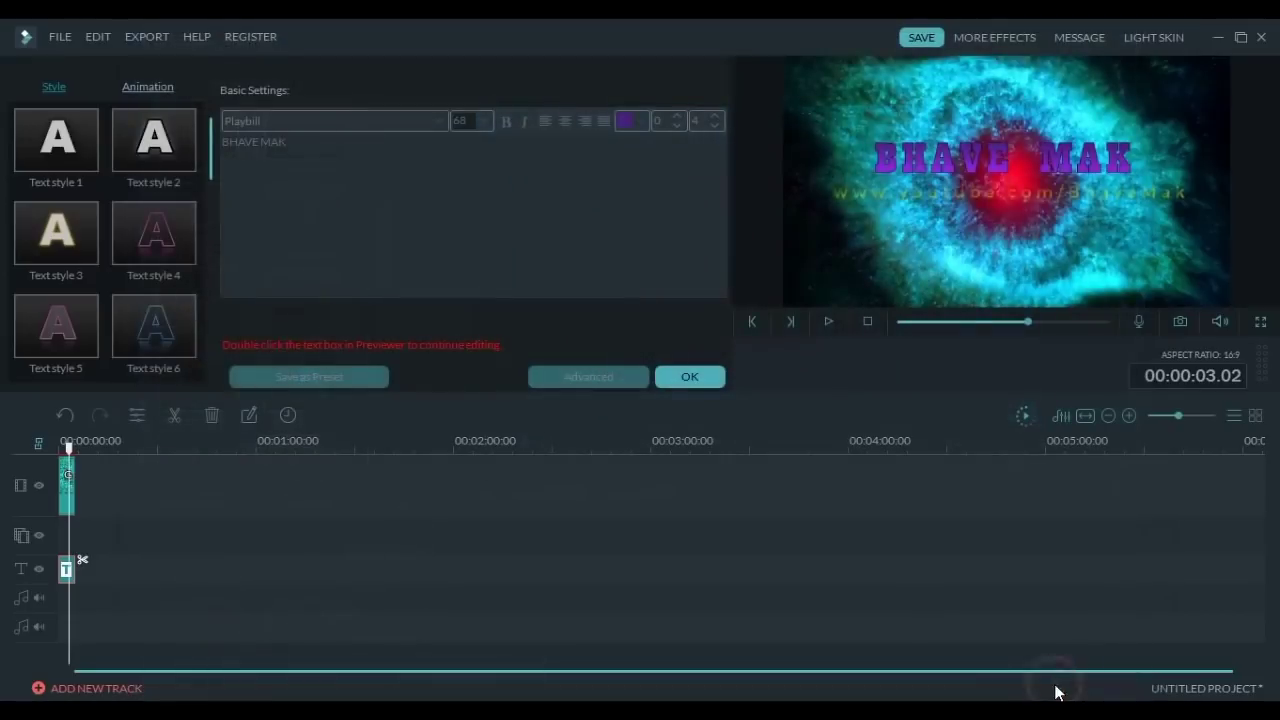
left_click(689, 371)
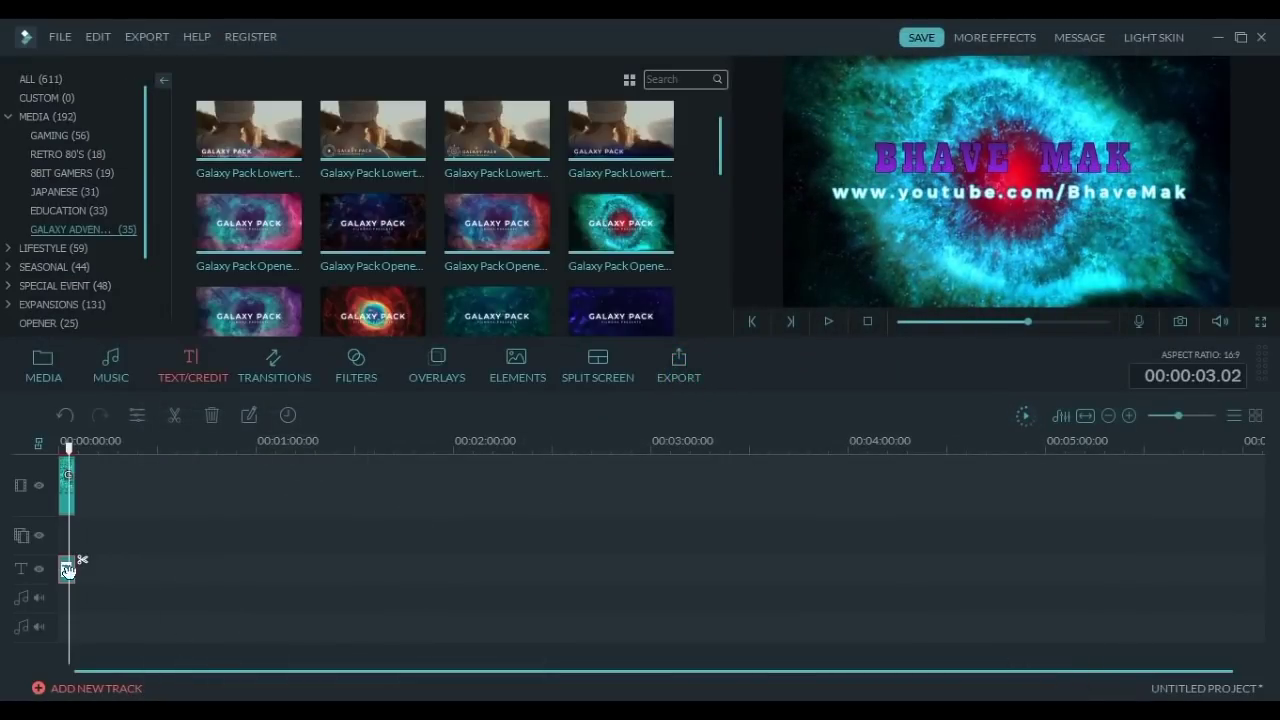
Return the playhead to the start of the timeline and audition the Power_Wooshes_05 sound from the media album
left_click(62, 449)
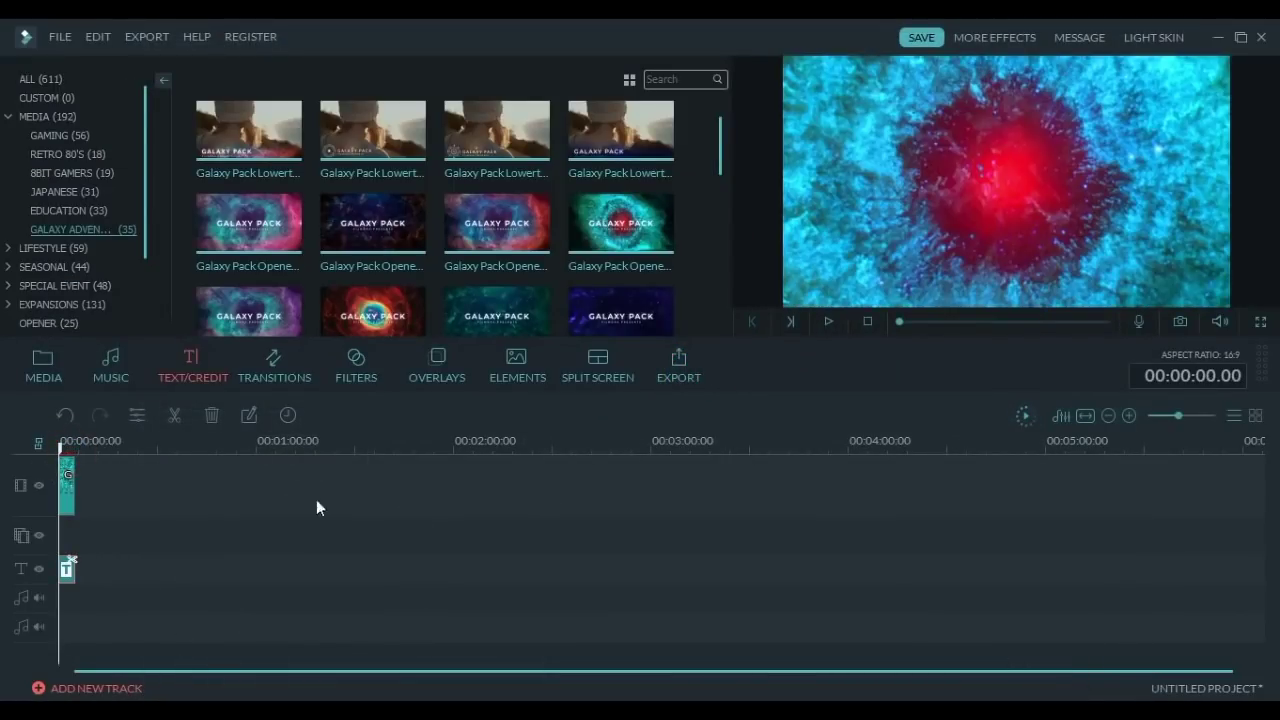
left_click_drag(135, 449, 580, 449)
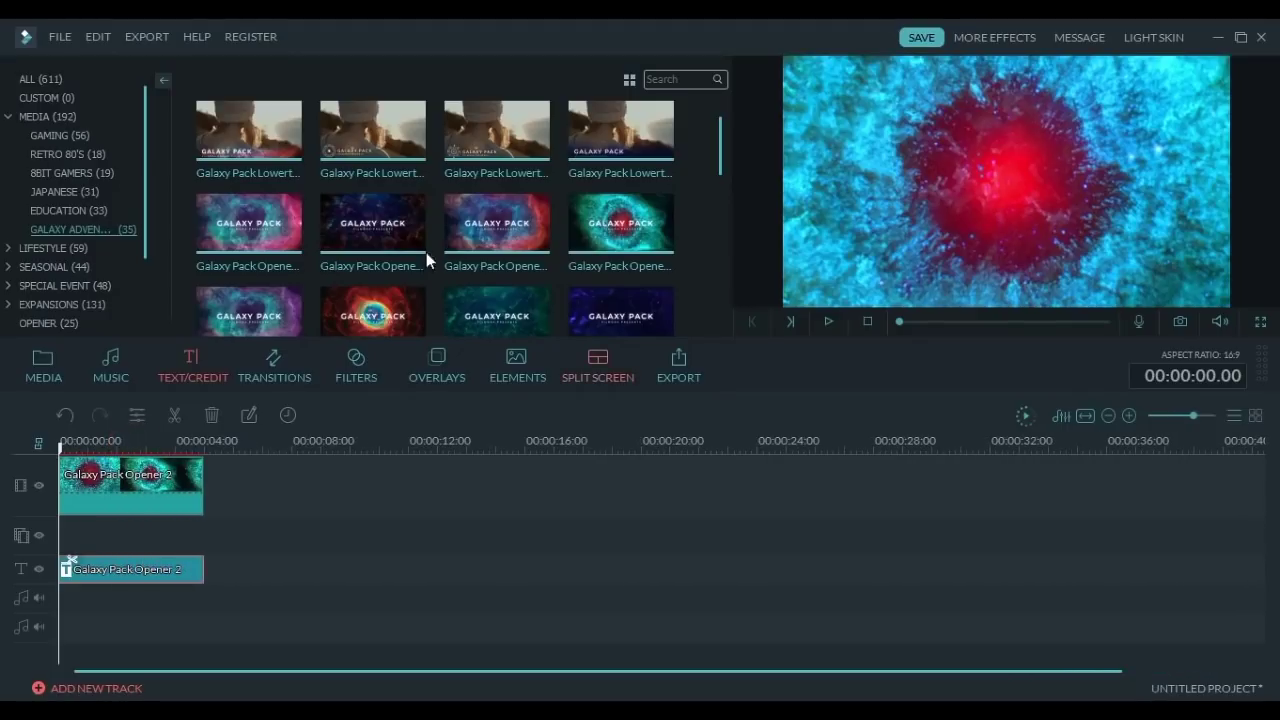
left_click(54, 363)
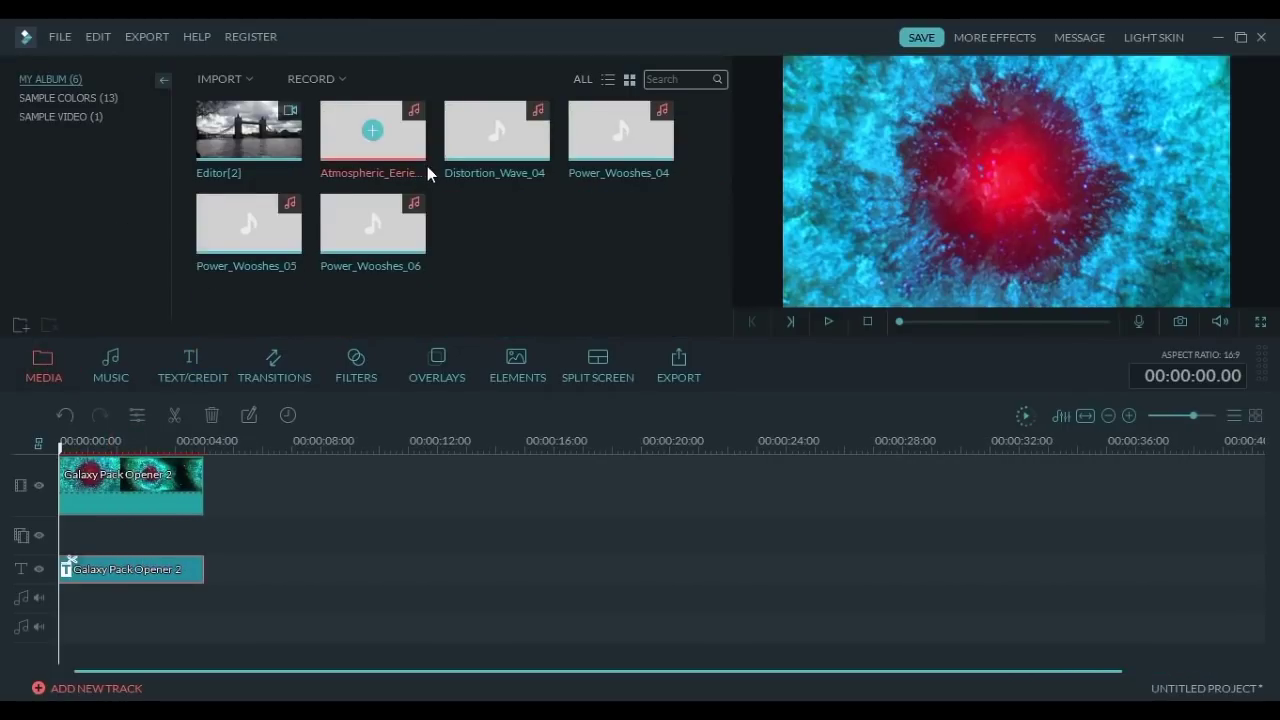
left_click(295, 241)
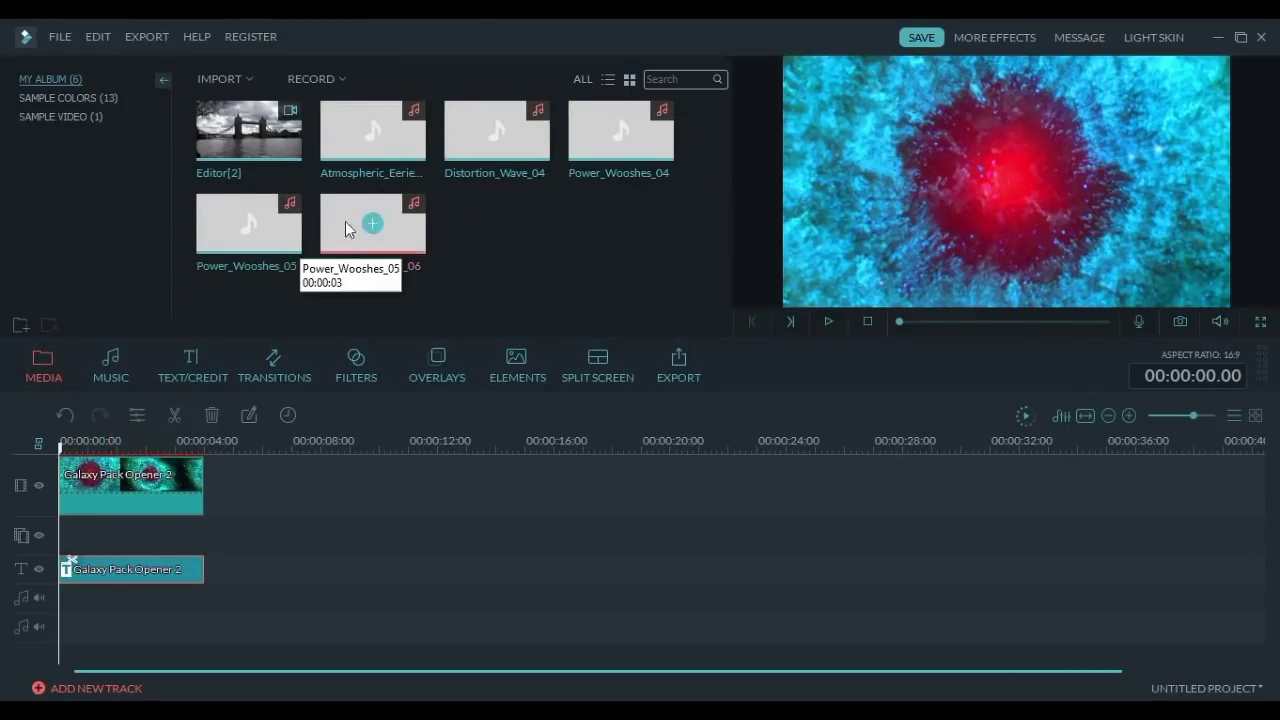
left_click(828, 321)
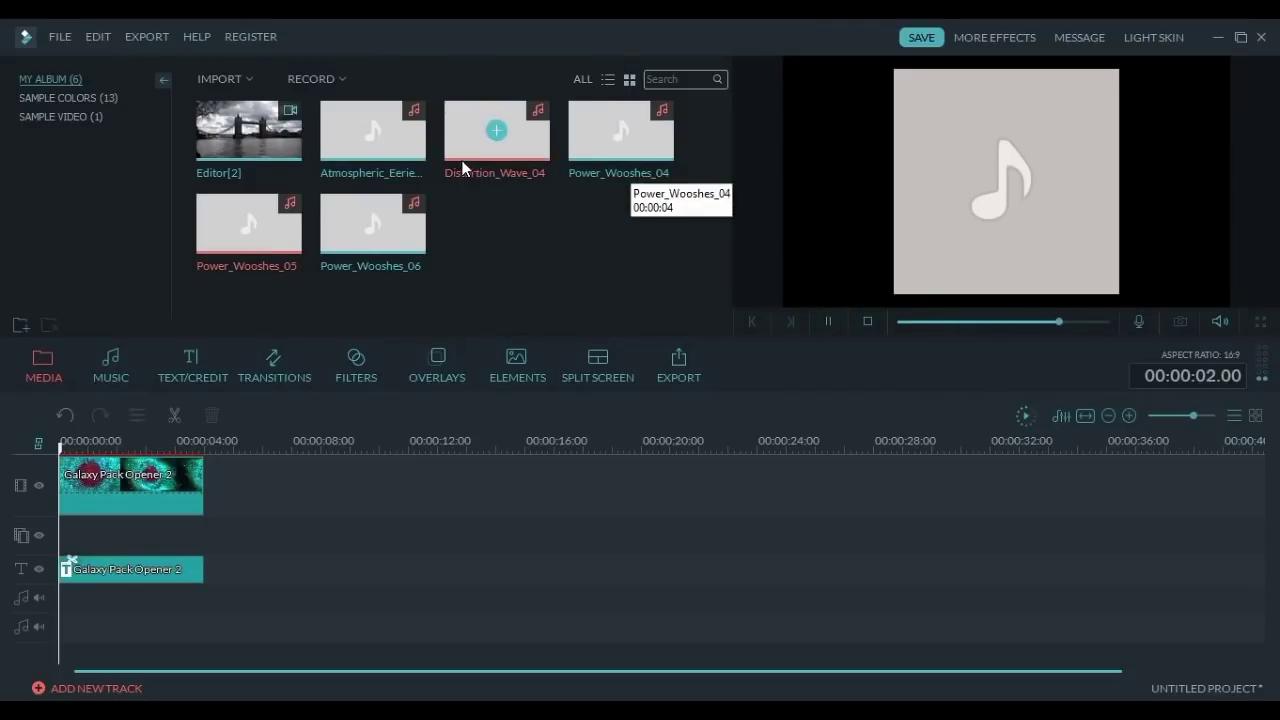
Audition Distortion_Wave_04 and lay it on the first audio track from the timeline start, trimmed to the opener's end
left_click(527, 158)
left_click(832, 322)
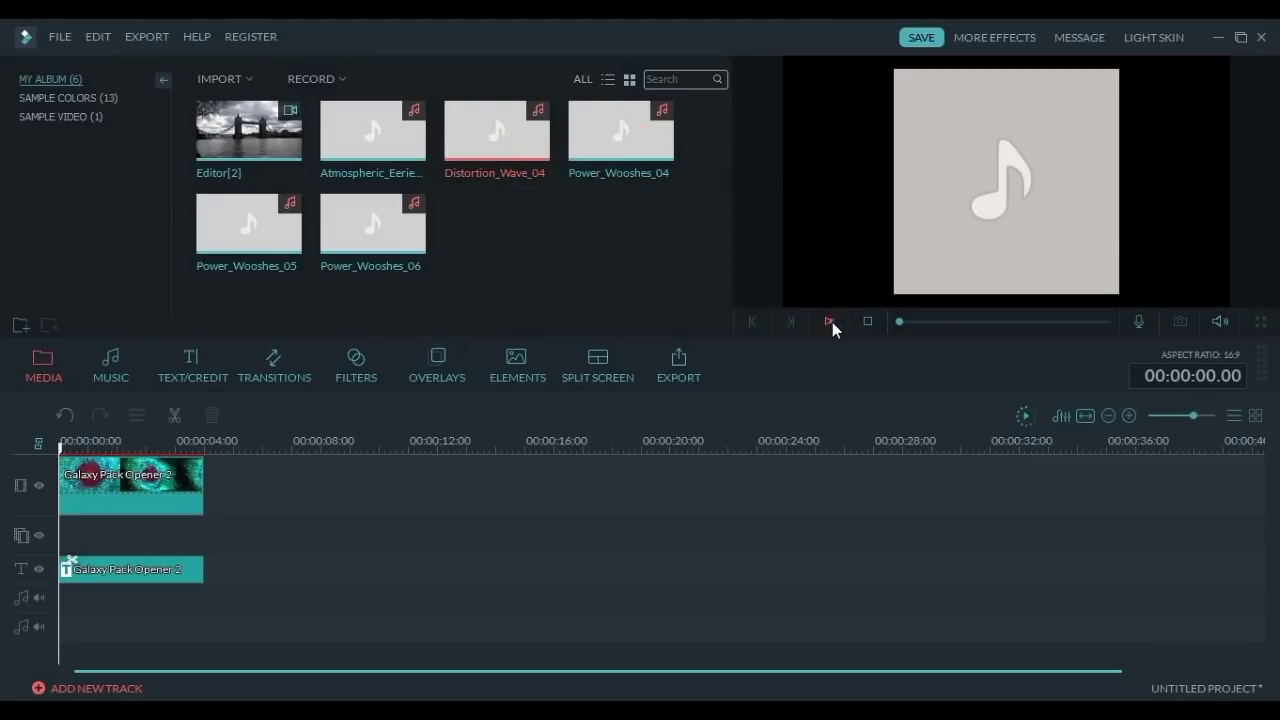
left_click(826, 321)
left_click_drag(523, 134, 79, 601)
left_click_drag(644, 598, 205, 593)
Add Power_Wooshes_04 to the second audio track about 1 second in, as the title letters form, and preview the result
left_click(658, 149)
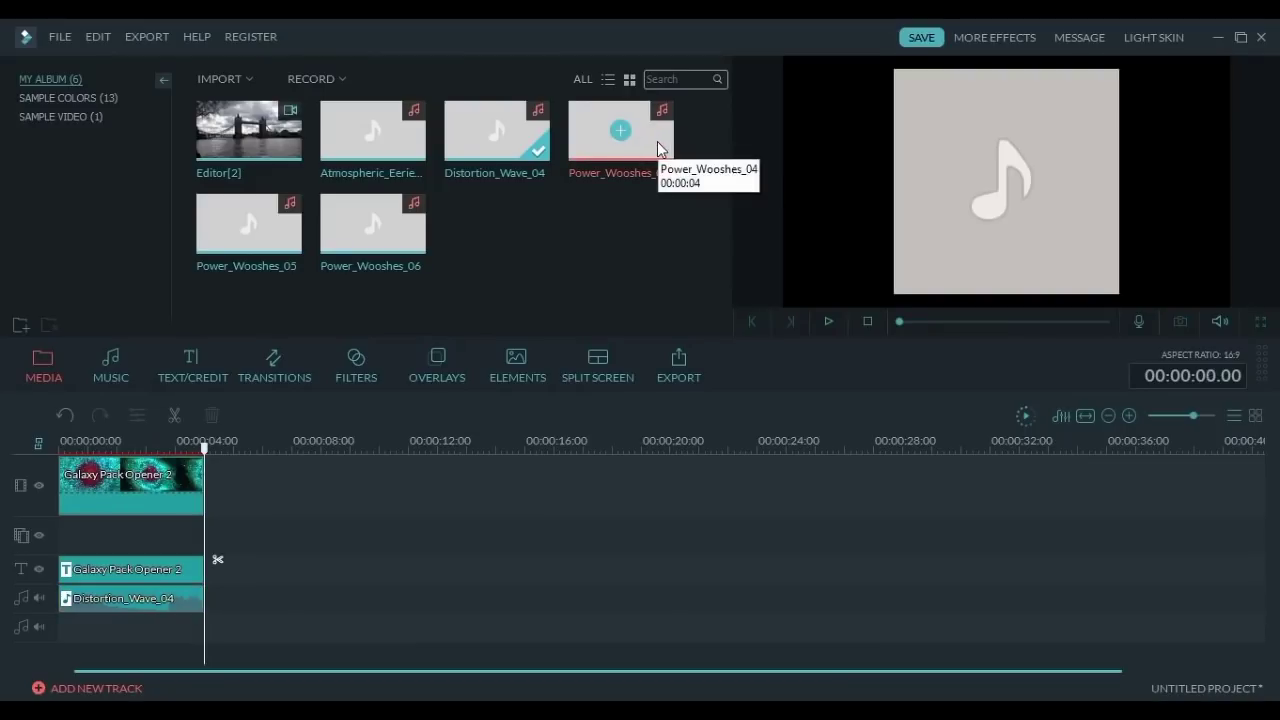
left_click_drag(658, 149, 100, 642)
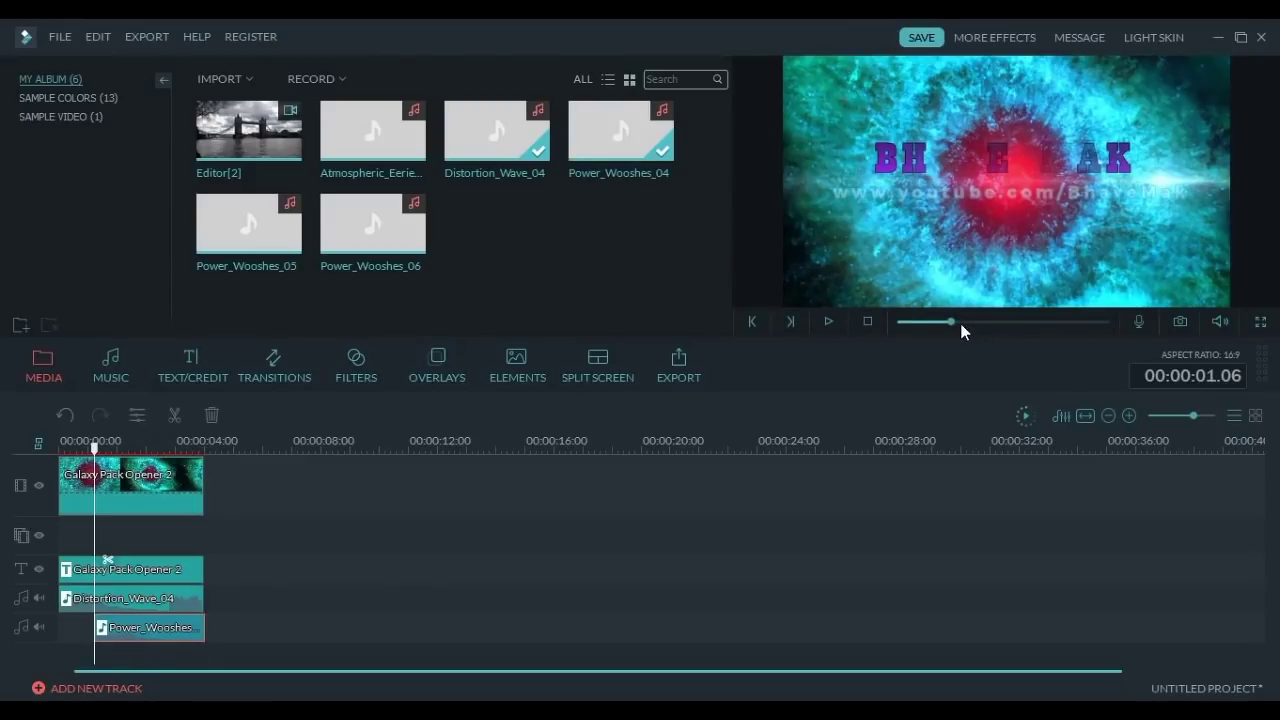
left_click_drag(948, 321, 954, 323)
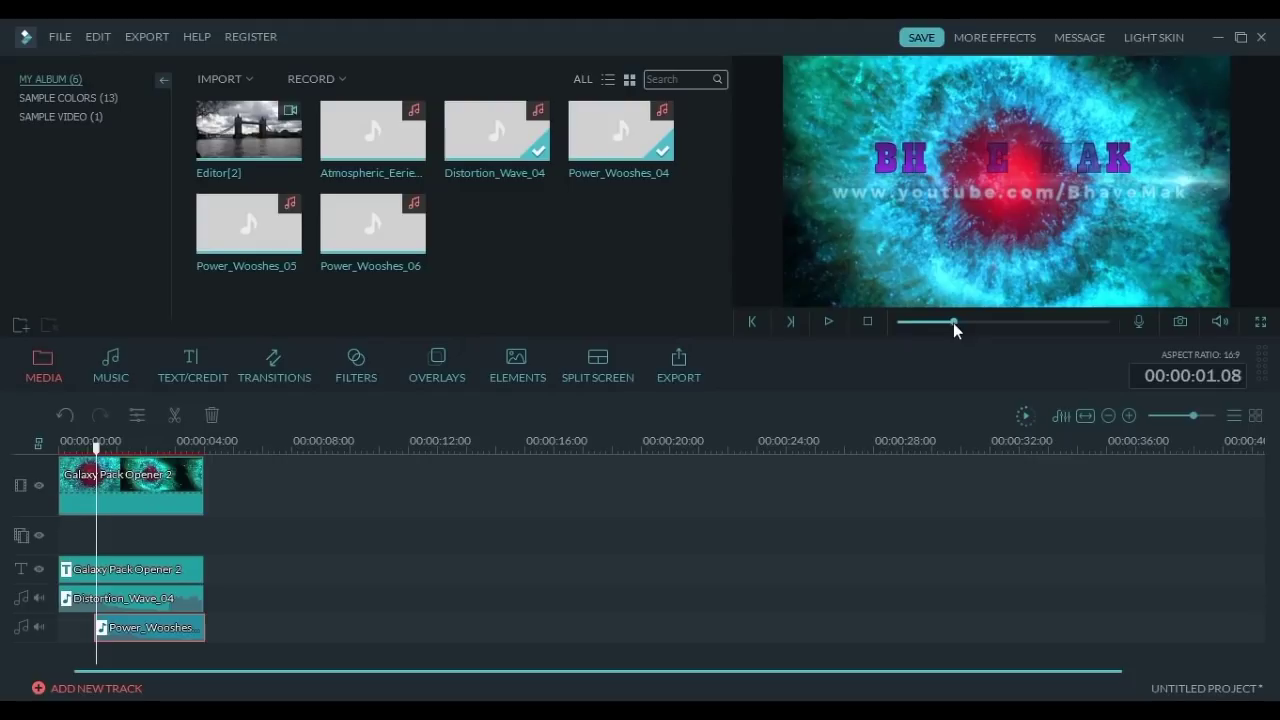
left_click(830, 319)
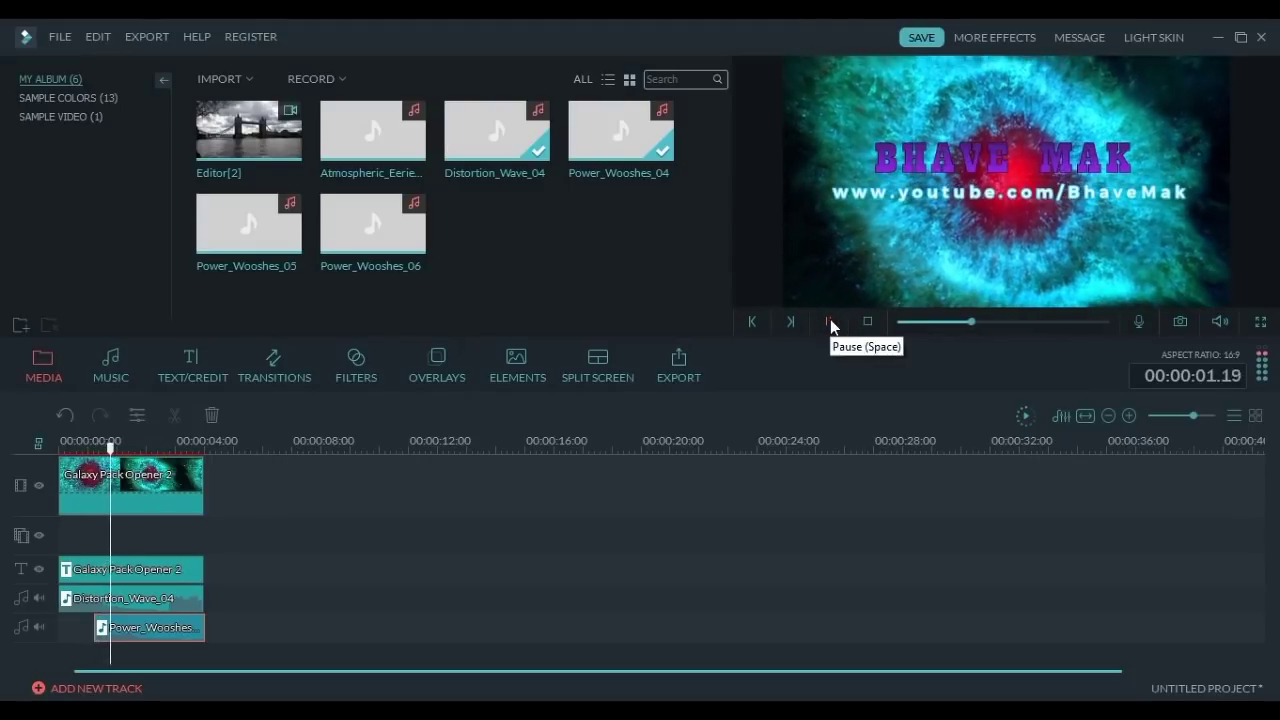
left_click(830, 320)
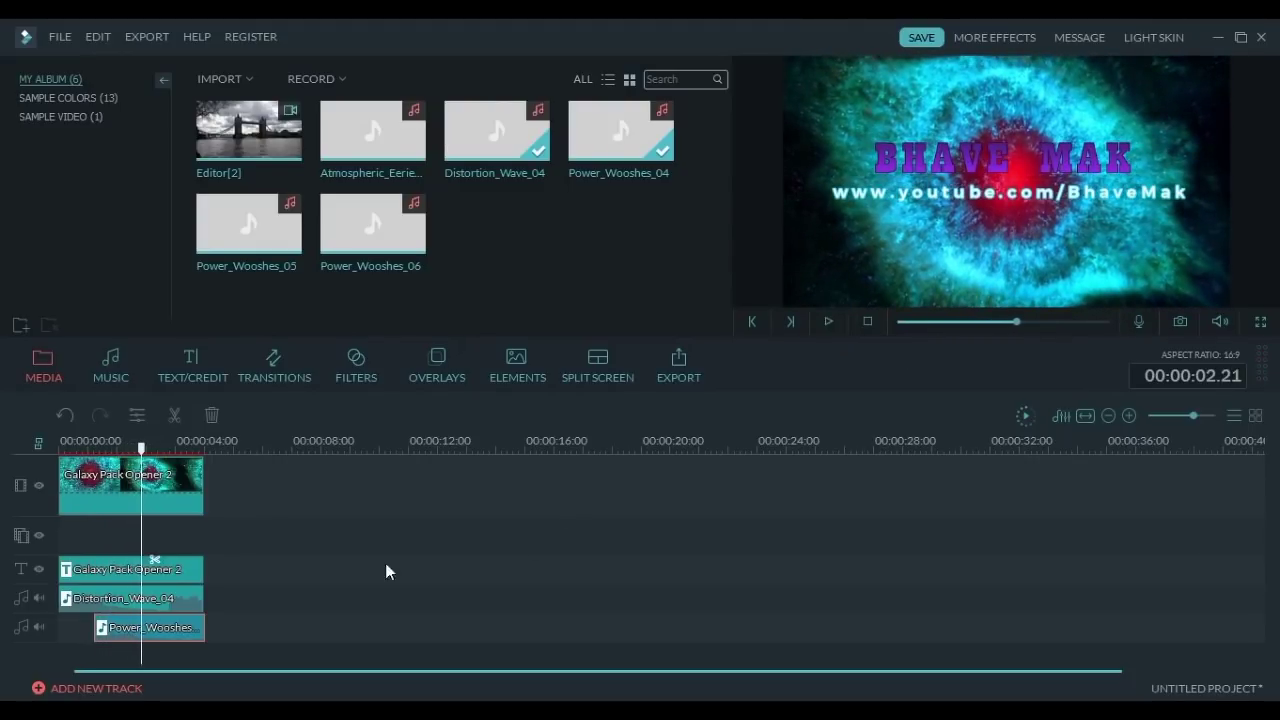
Move the Power_Wooshes_04 clip earlier to start at about 00:00:00.15 and set its volume to 200
left_click_drag(166, 632, 151, 640)
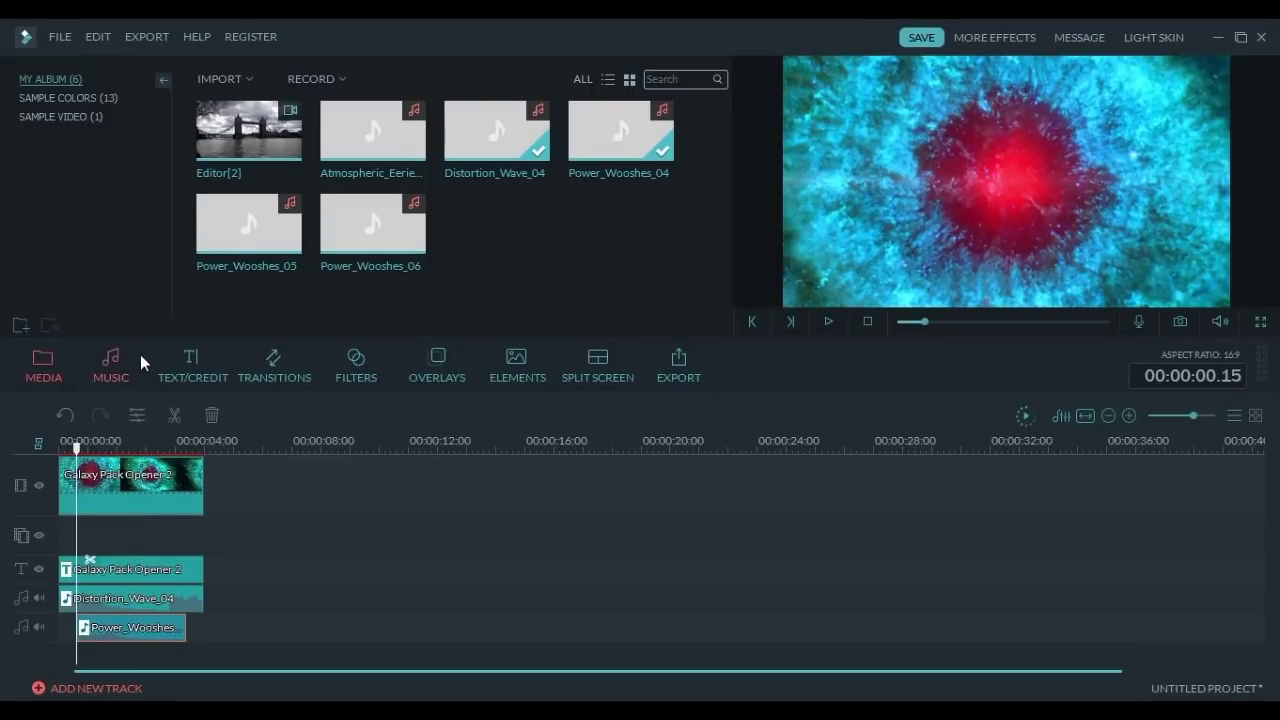
left_click(828, 322)
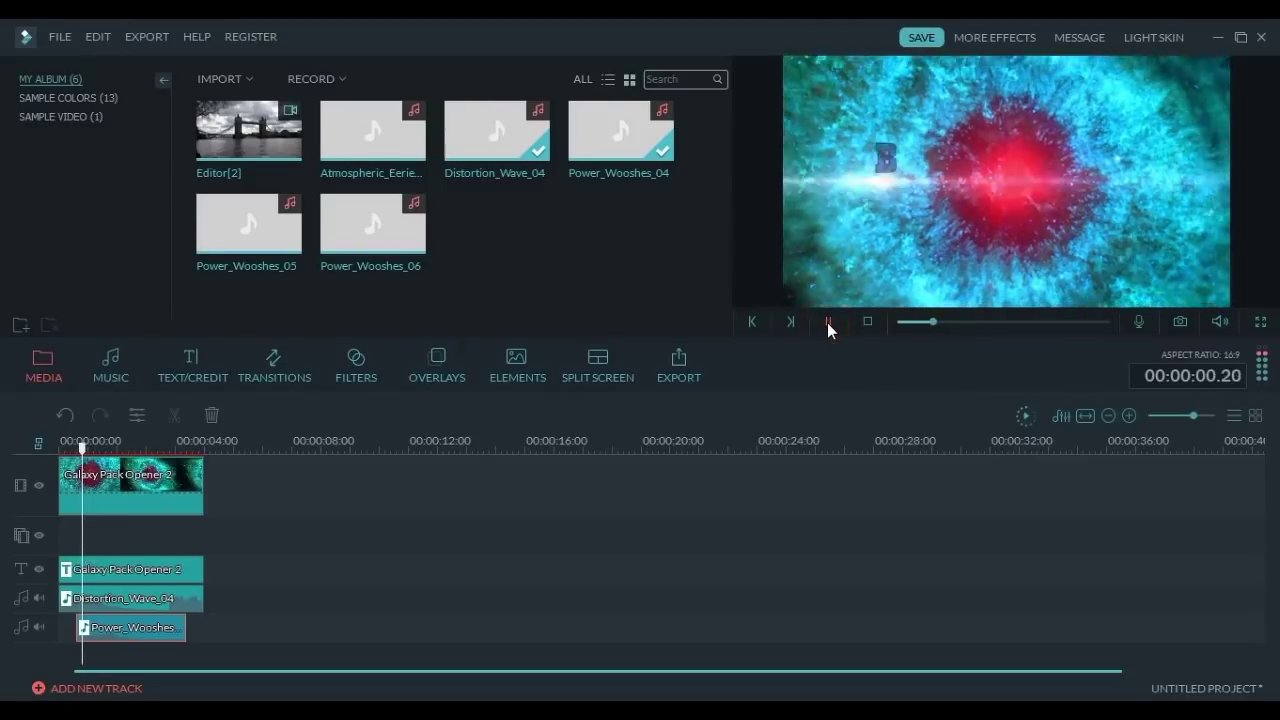
double_click(128, 627)
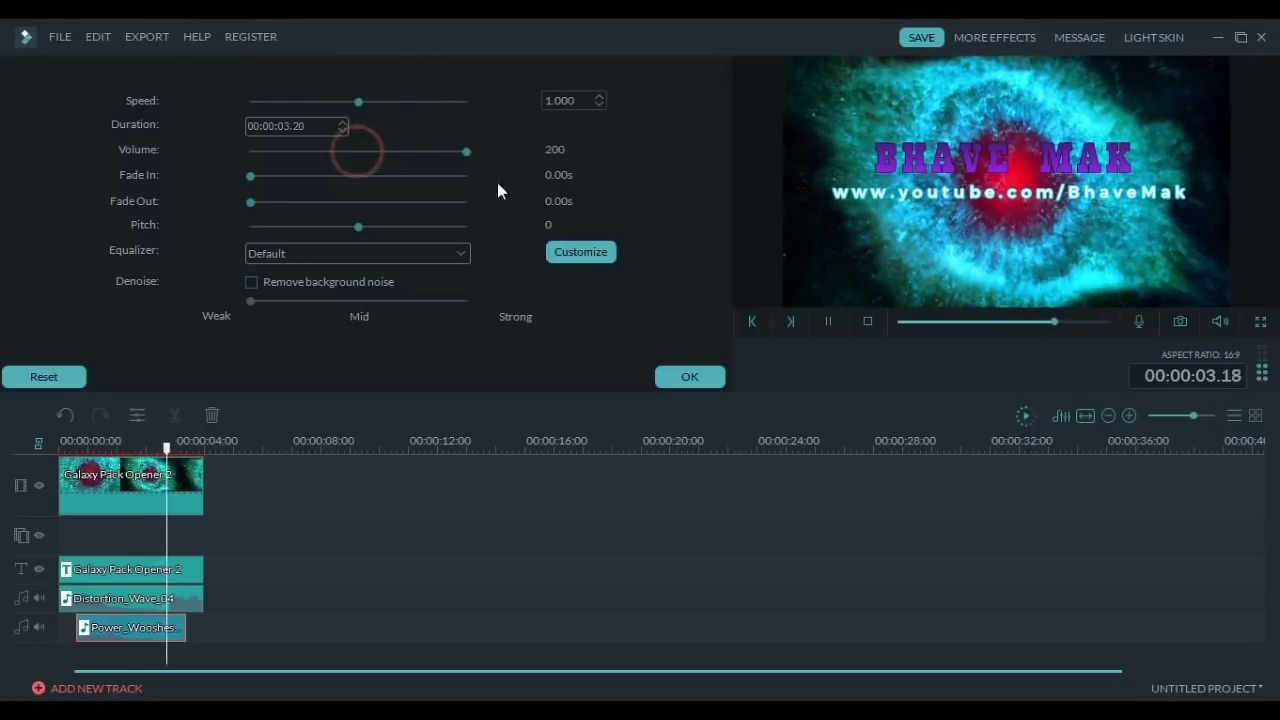
left_click(697, 379)
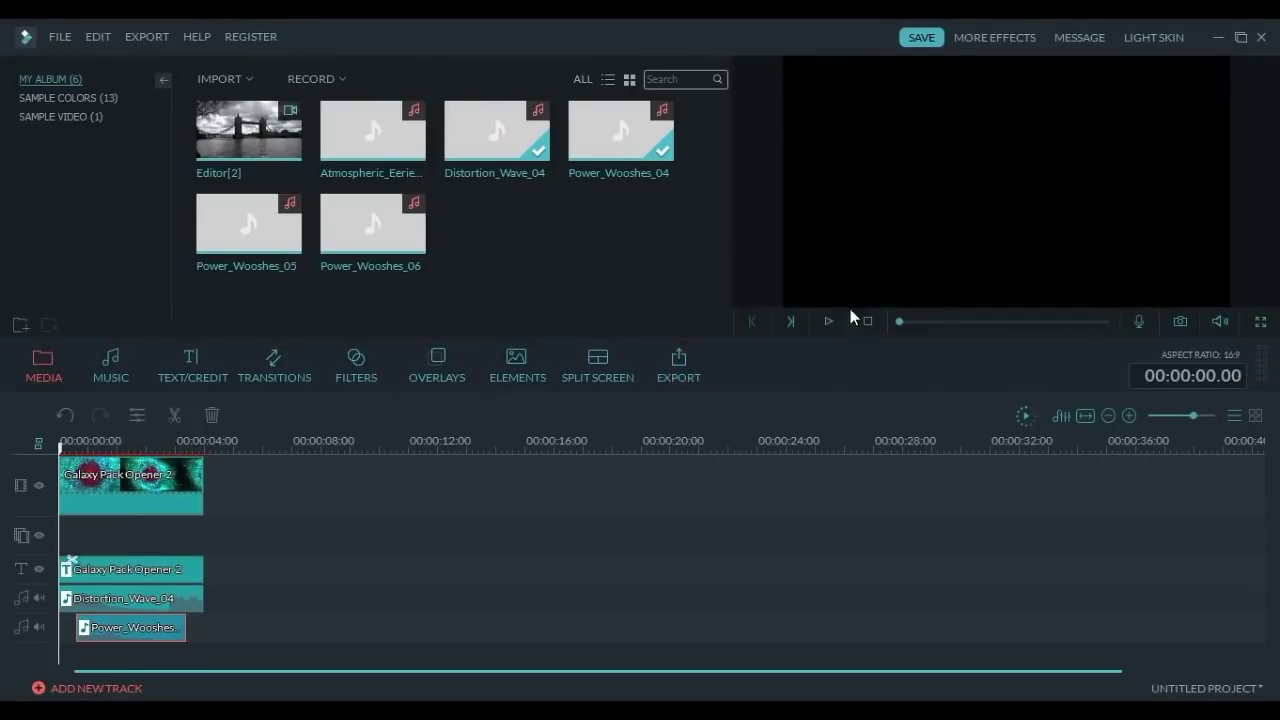
Play the intro from the start of the timeline to check the titles with both sound effects
left_click(867, 321)
left_click(828, 322)
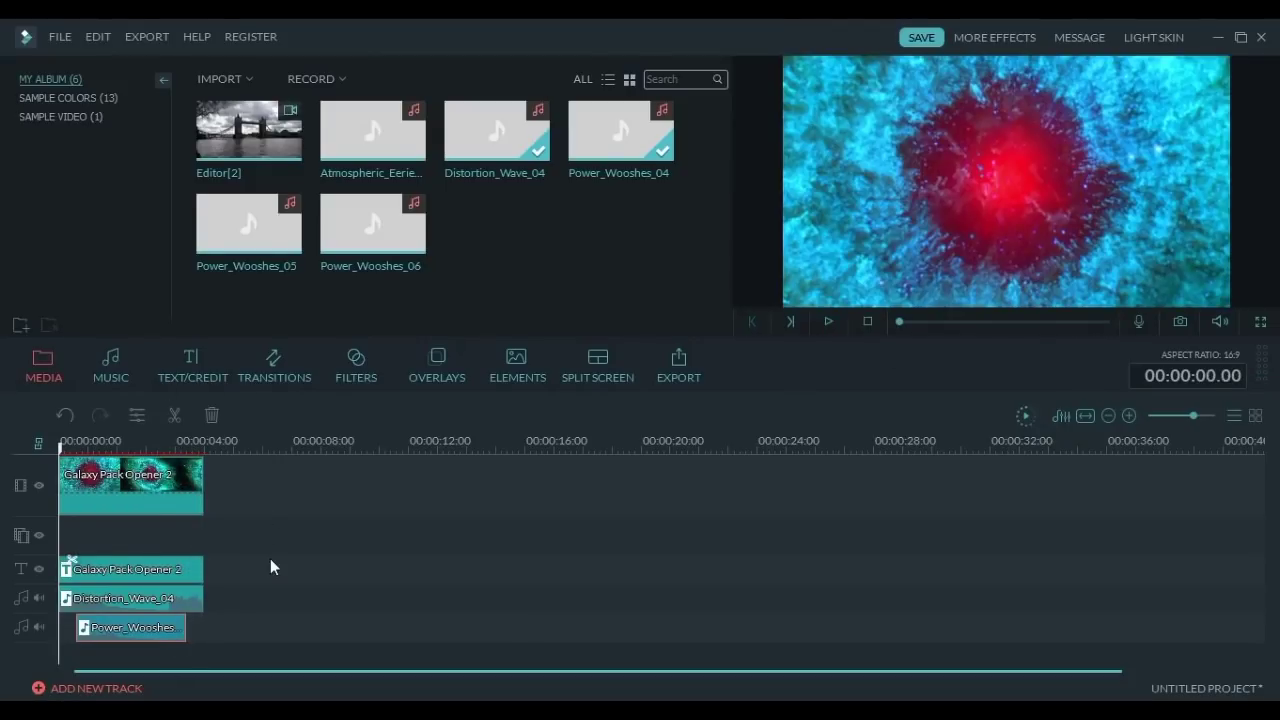
left_click_drag(255, 655, 60, 452)
left_click(95, 435)
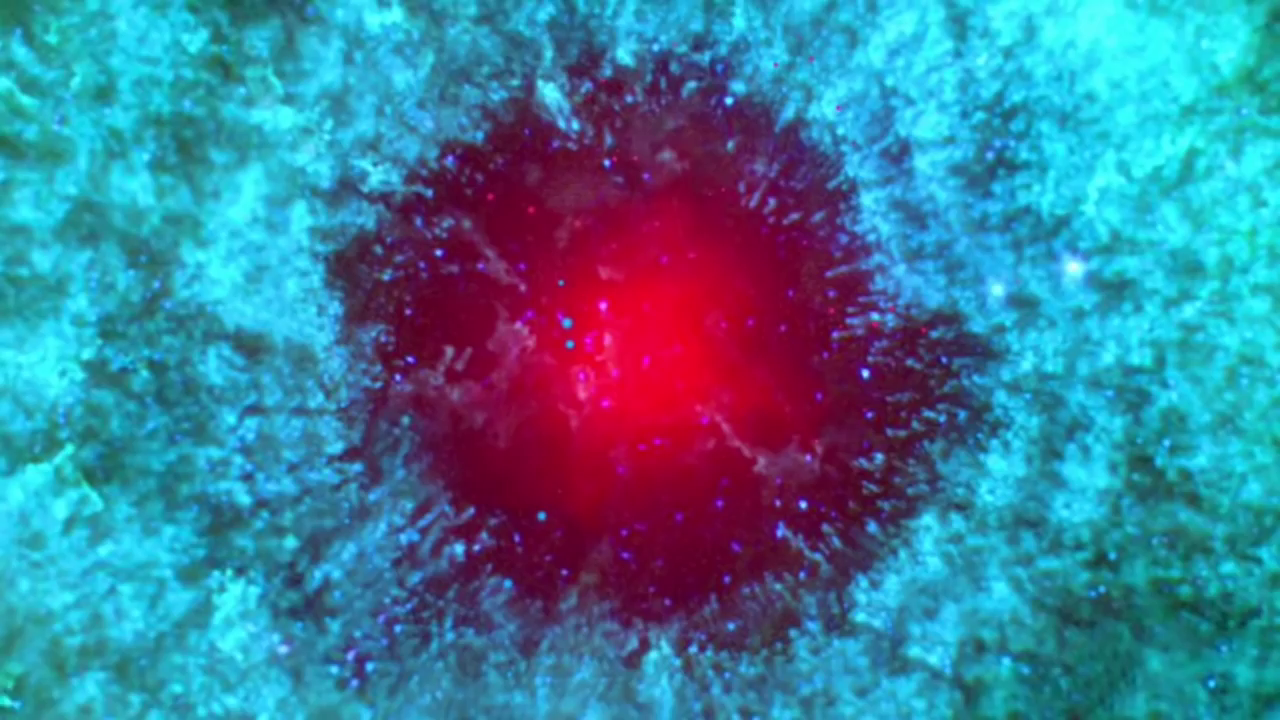